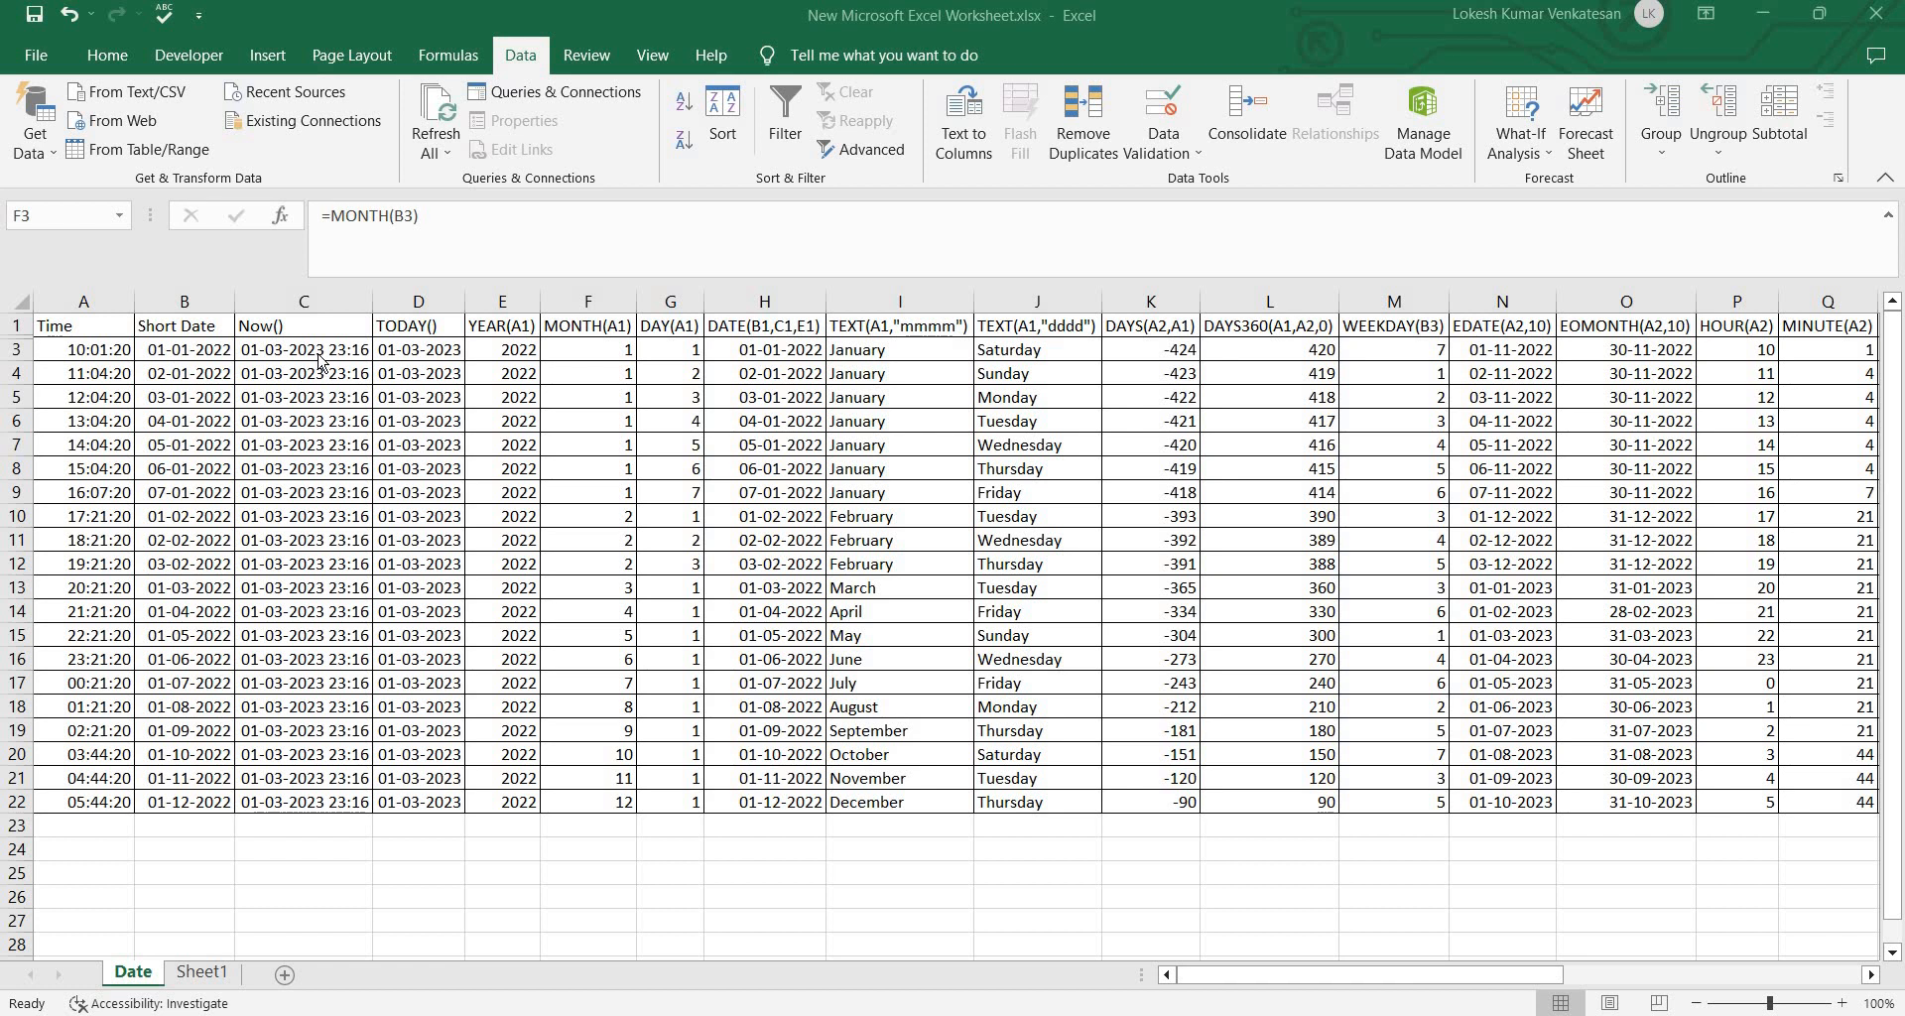
Step: Examine the NOW, TODAY, YEAR, MONTH and DAY formulas in row 3 and the function arguments of the DATE formula in H3
{"action": "left_click", "coordinate": [318, 353]}
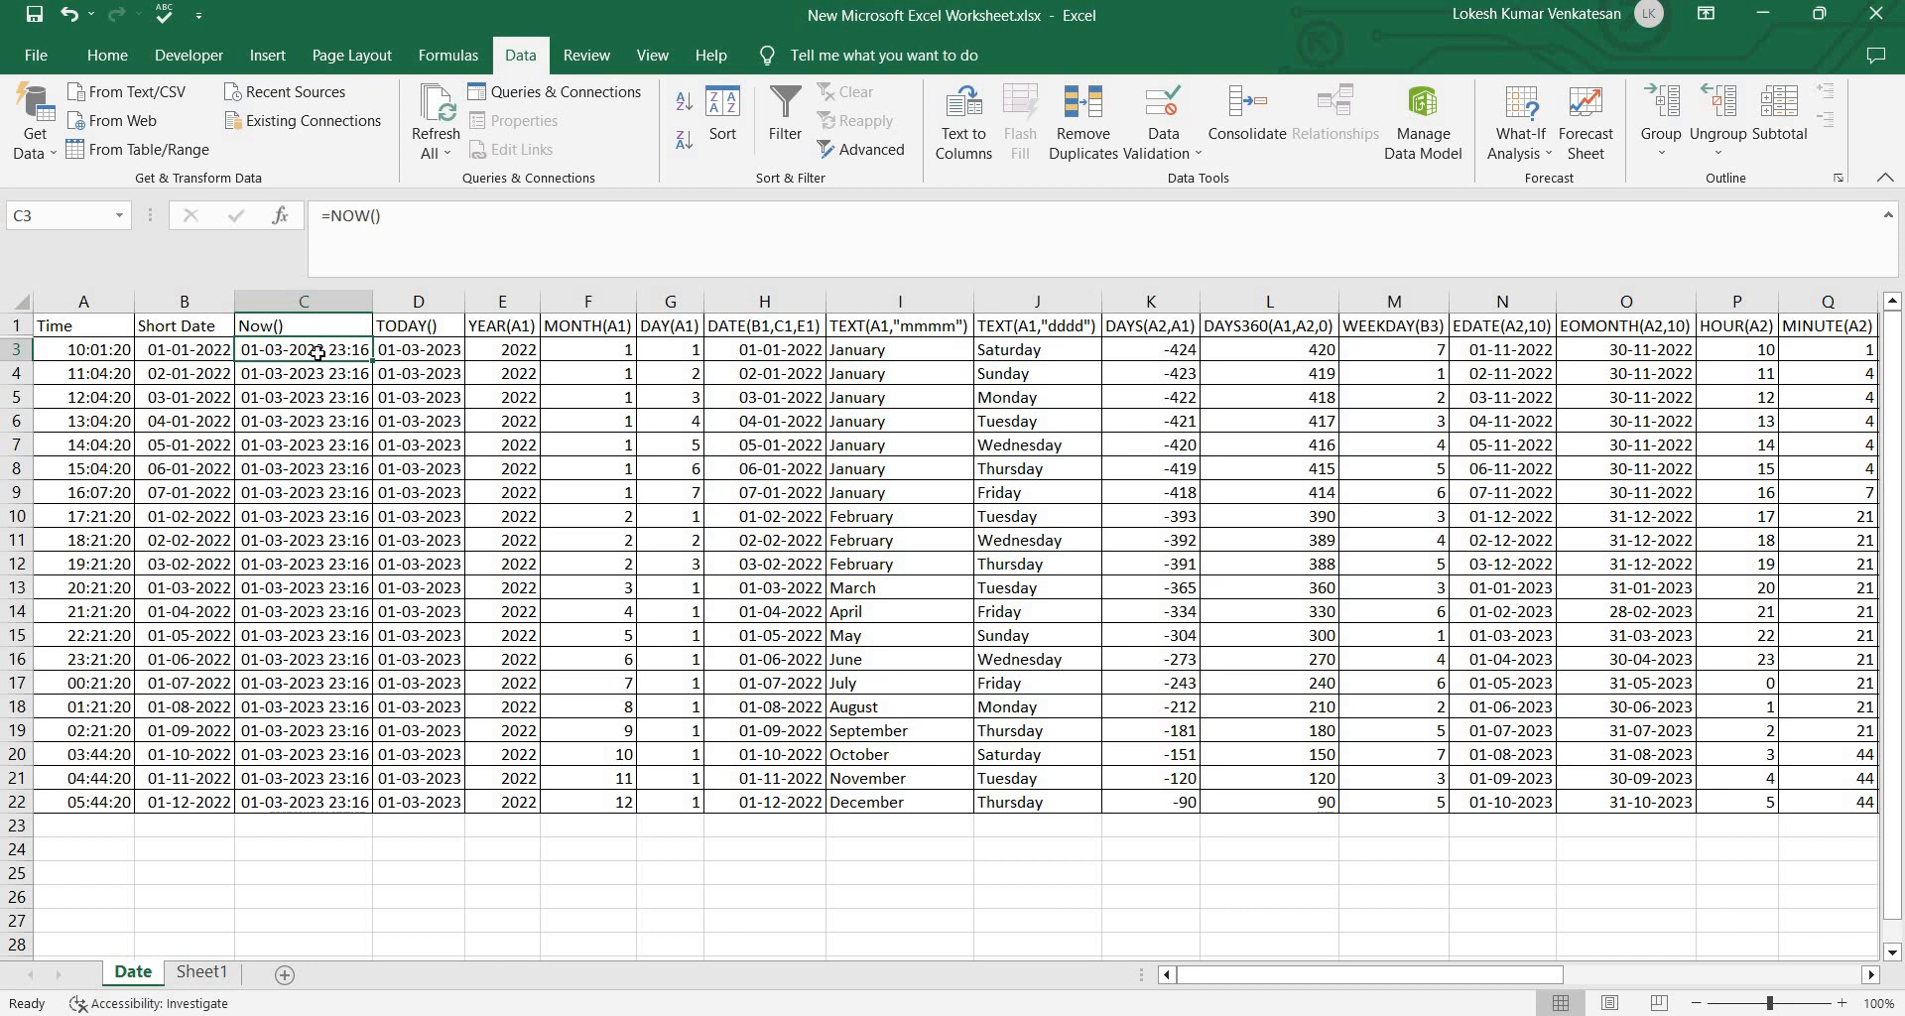
{"action": "left_click", "coordinate": [410, 350]}
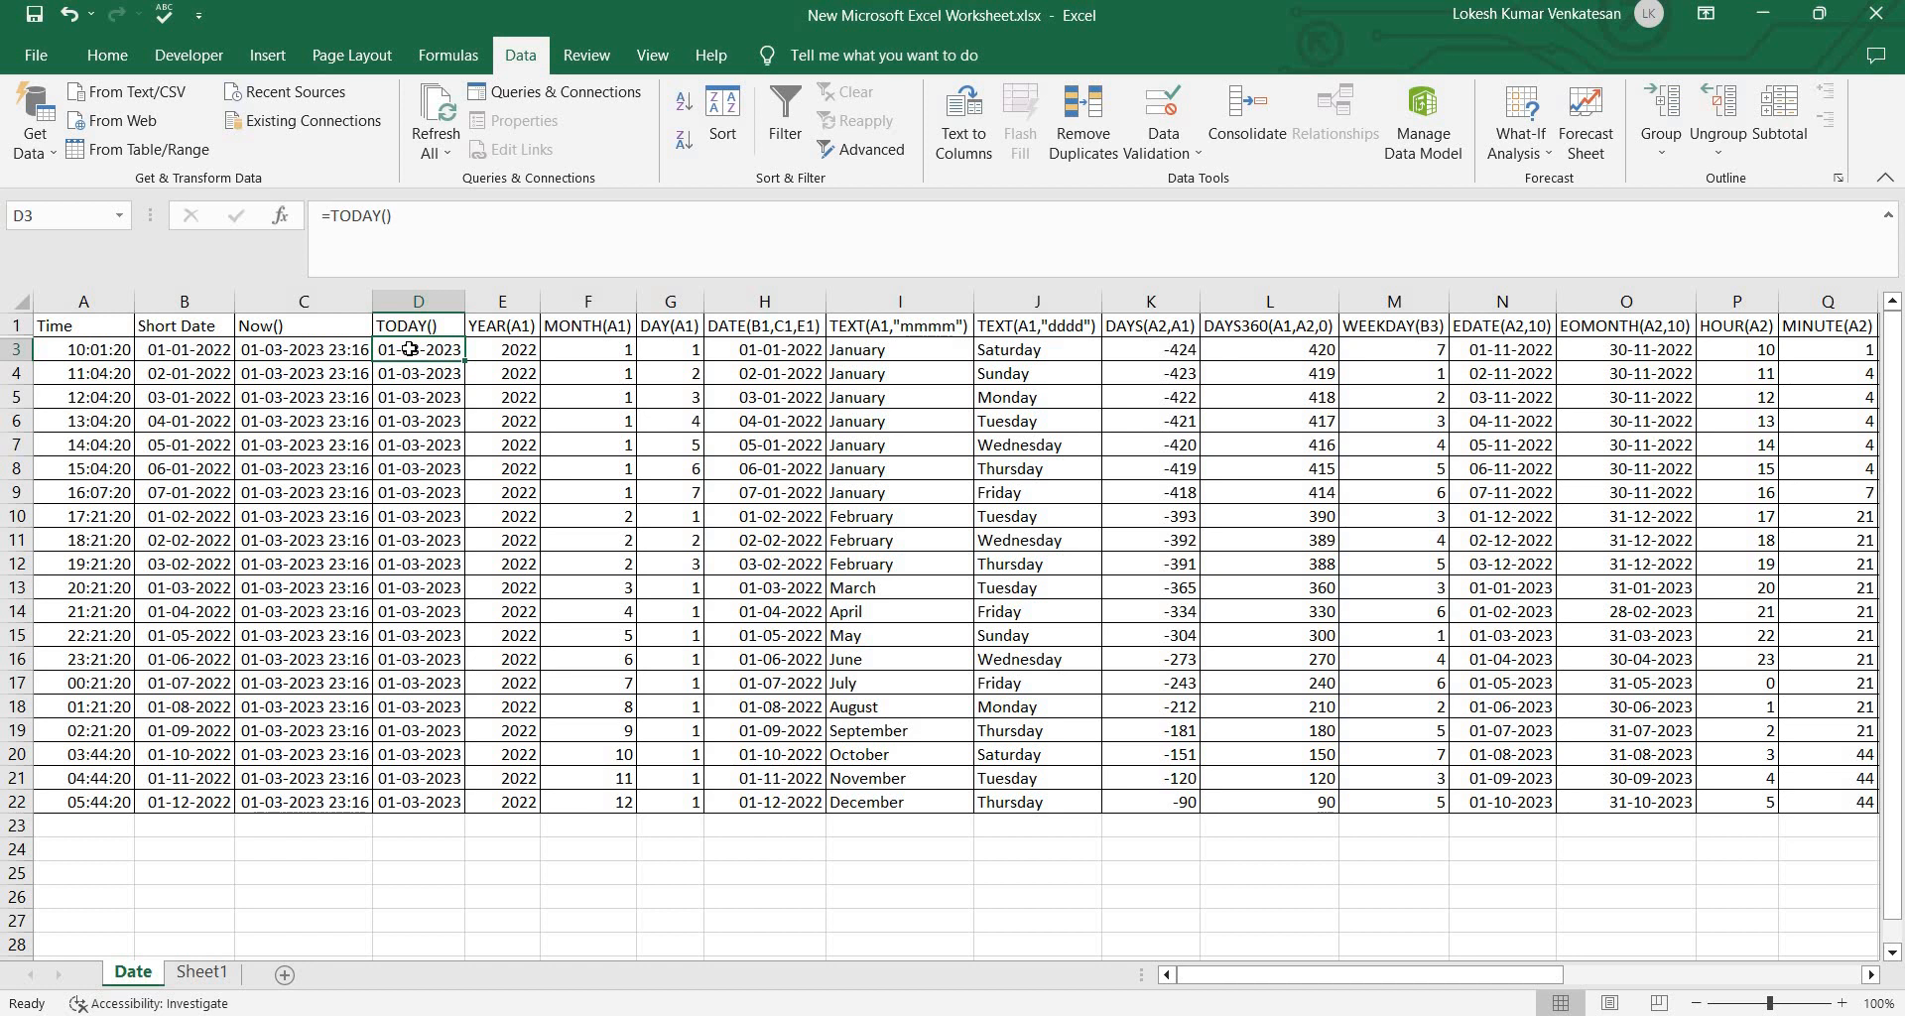
{"action": "left_click", "coordinate": [530, 352]}
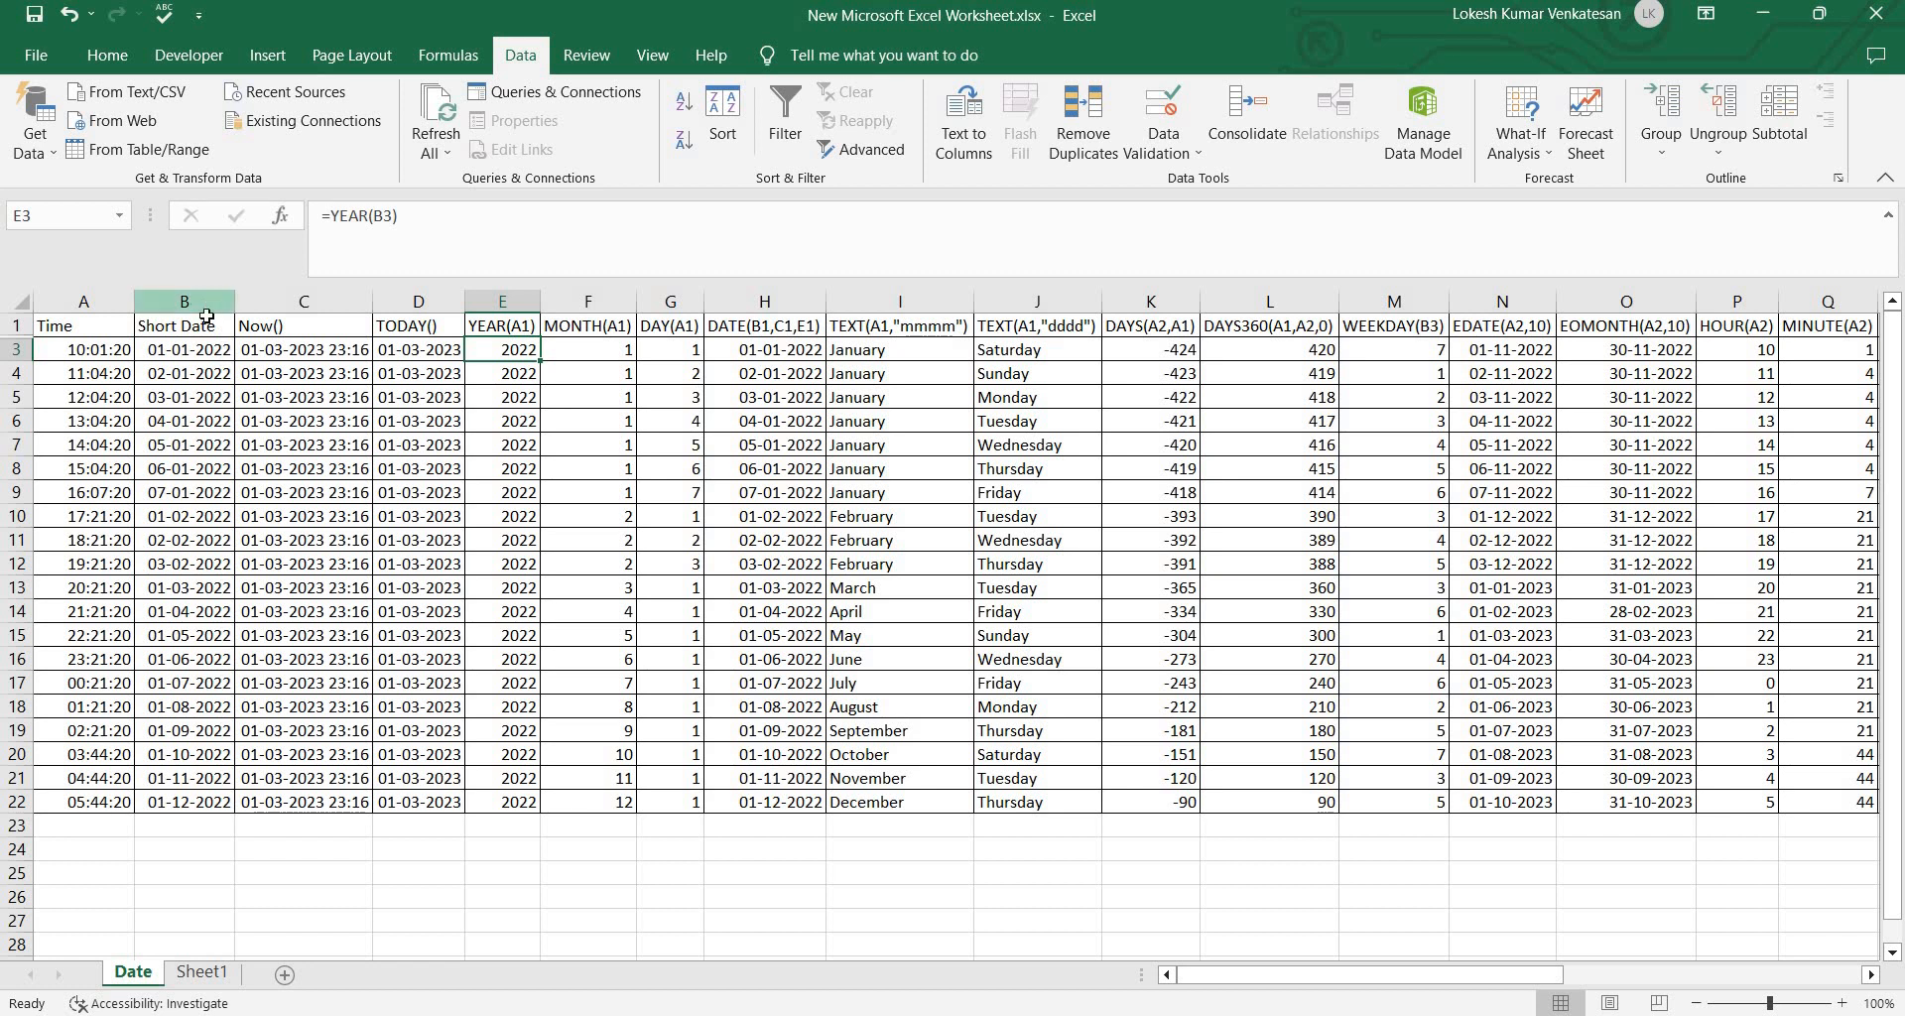
{"action": "left_click", "coordinate": [599, 356]}
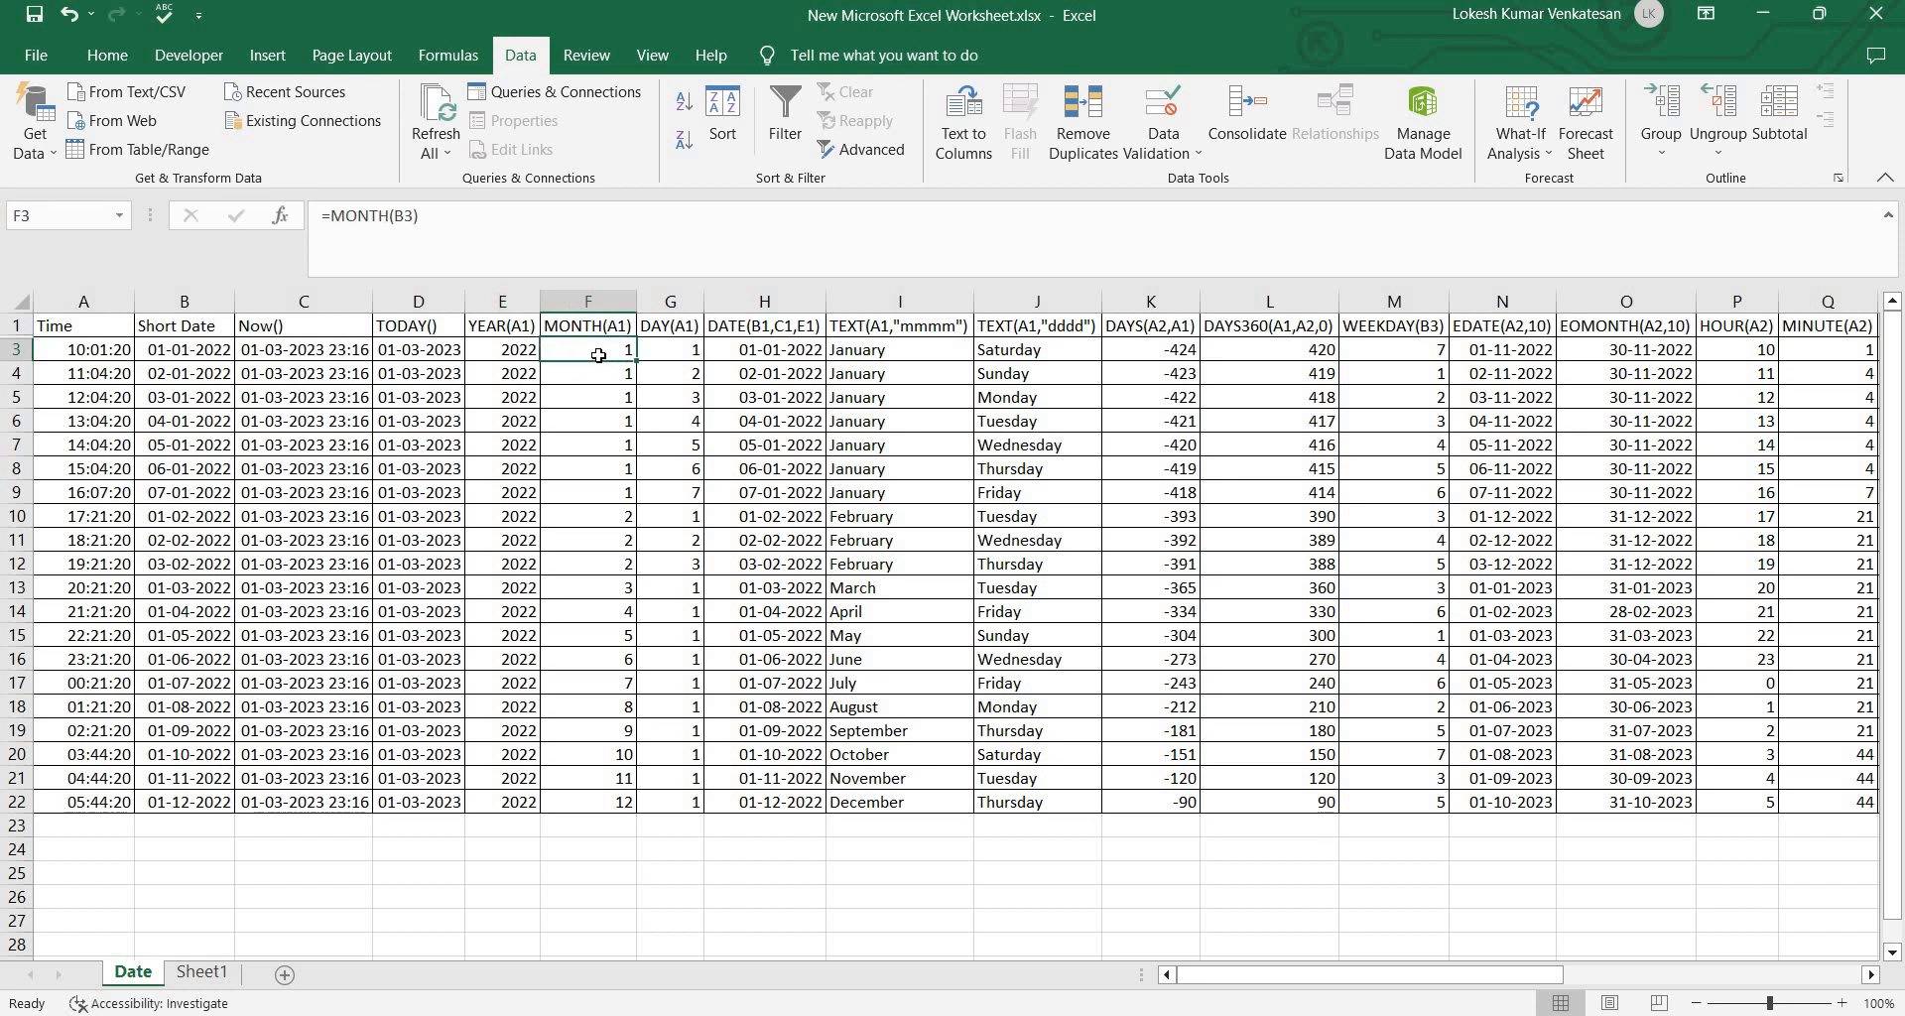
{"action": "left_click", "coordinate": [667, 344]}
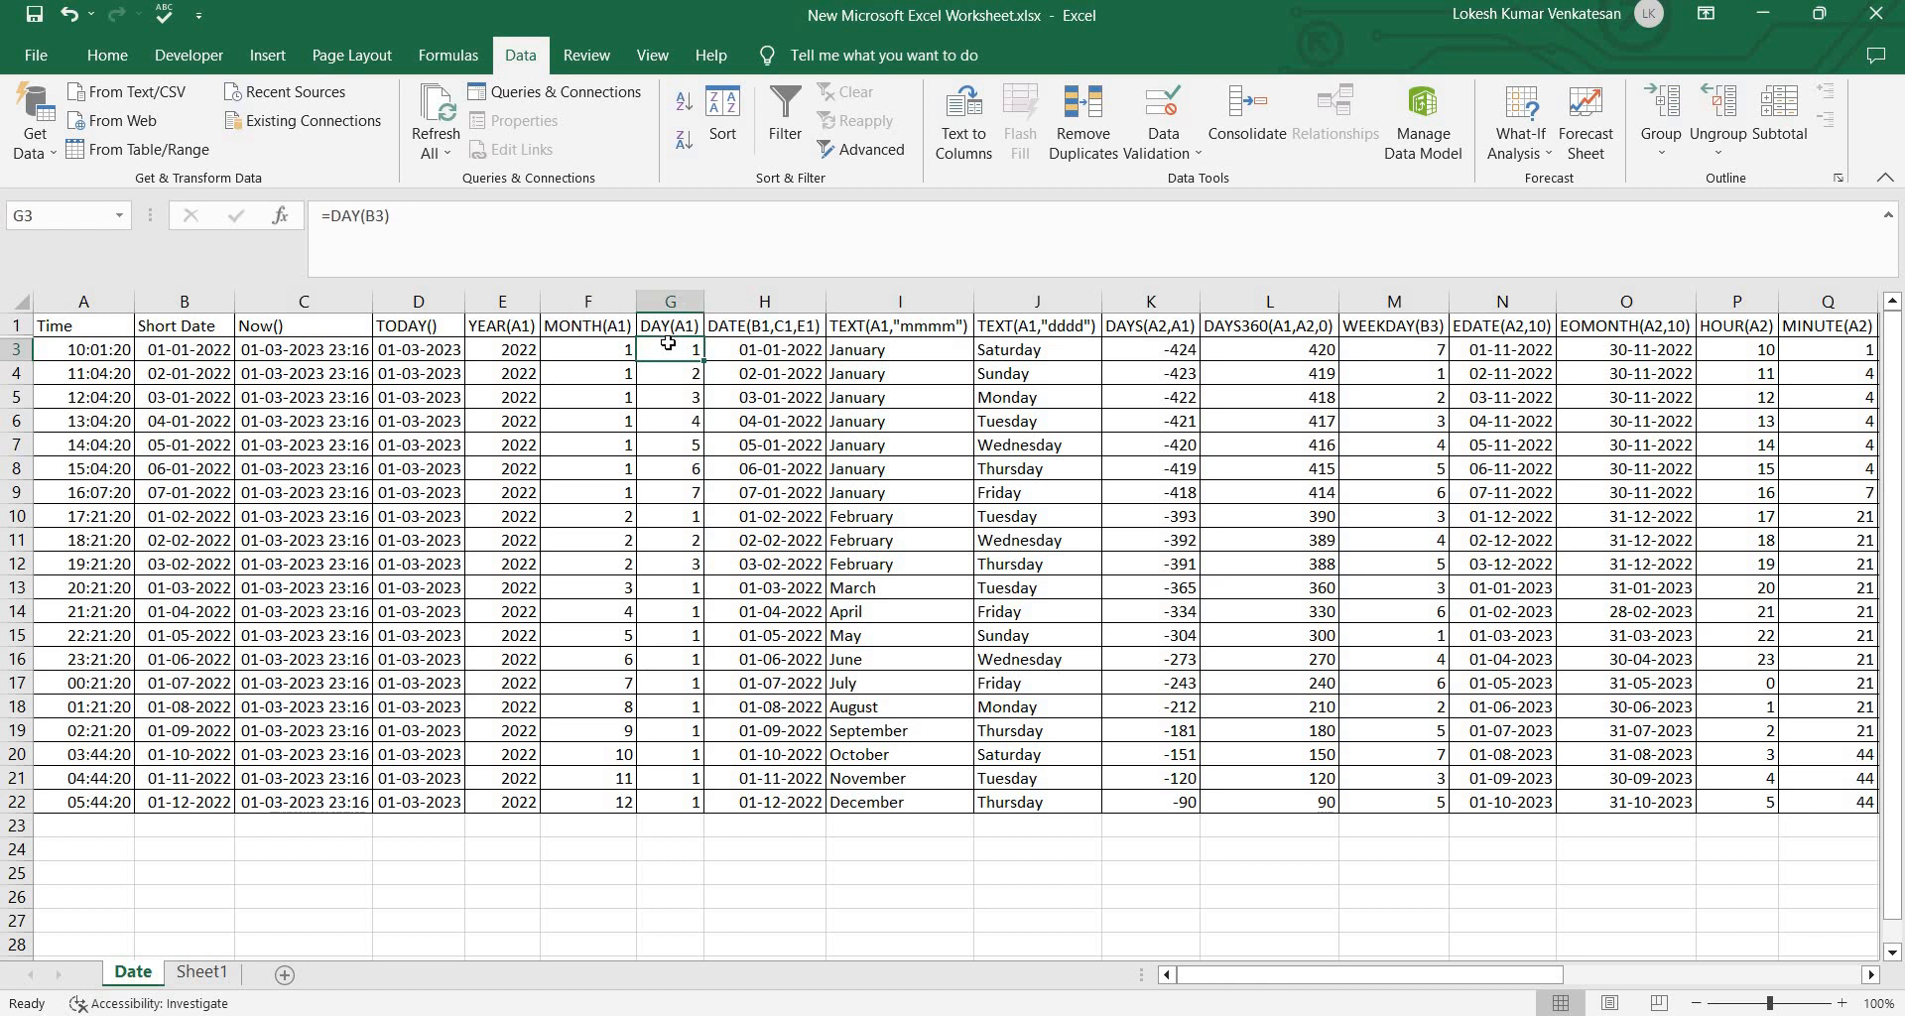
{"action": "left_click", "coordinate": [751, 344]}
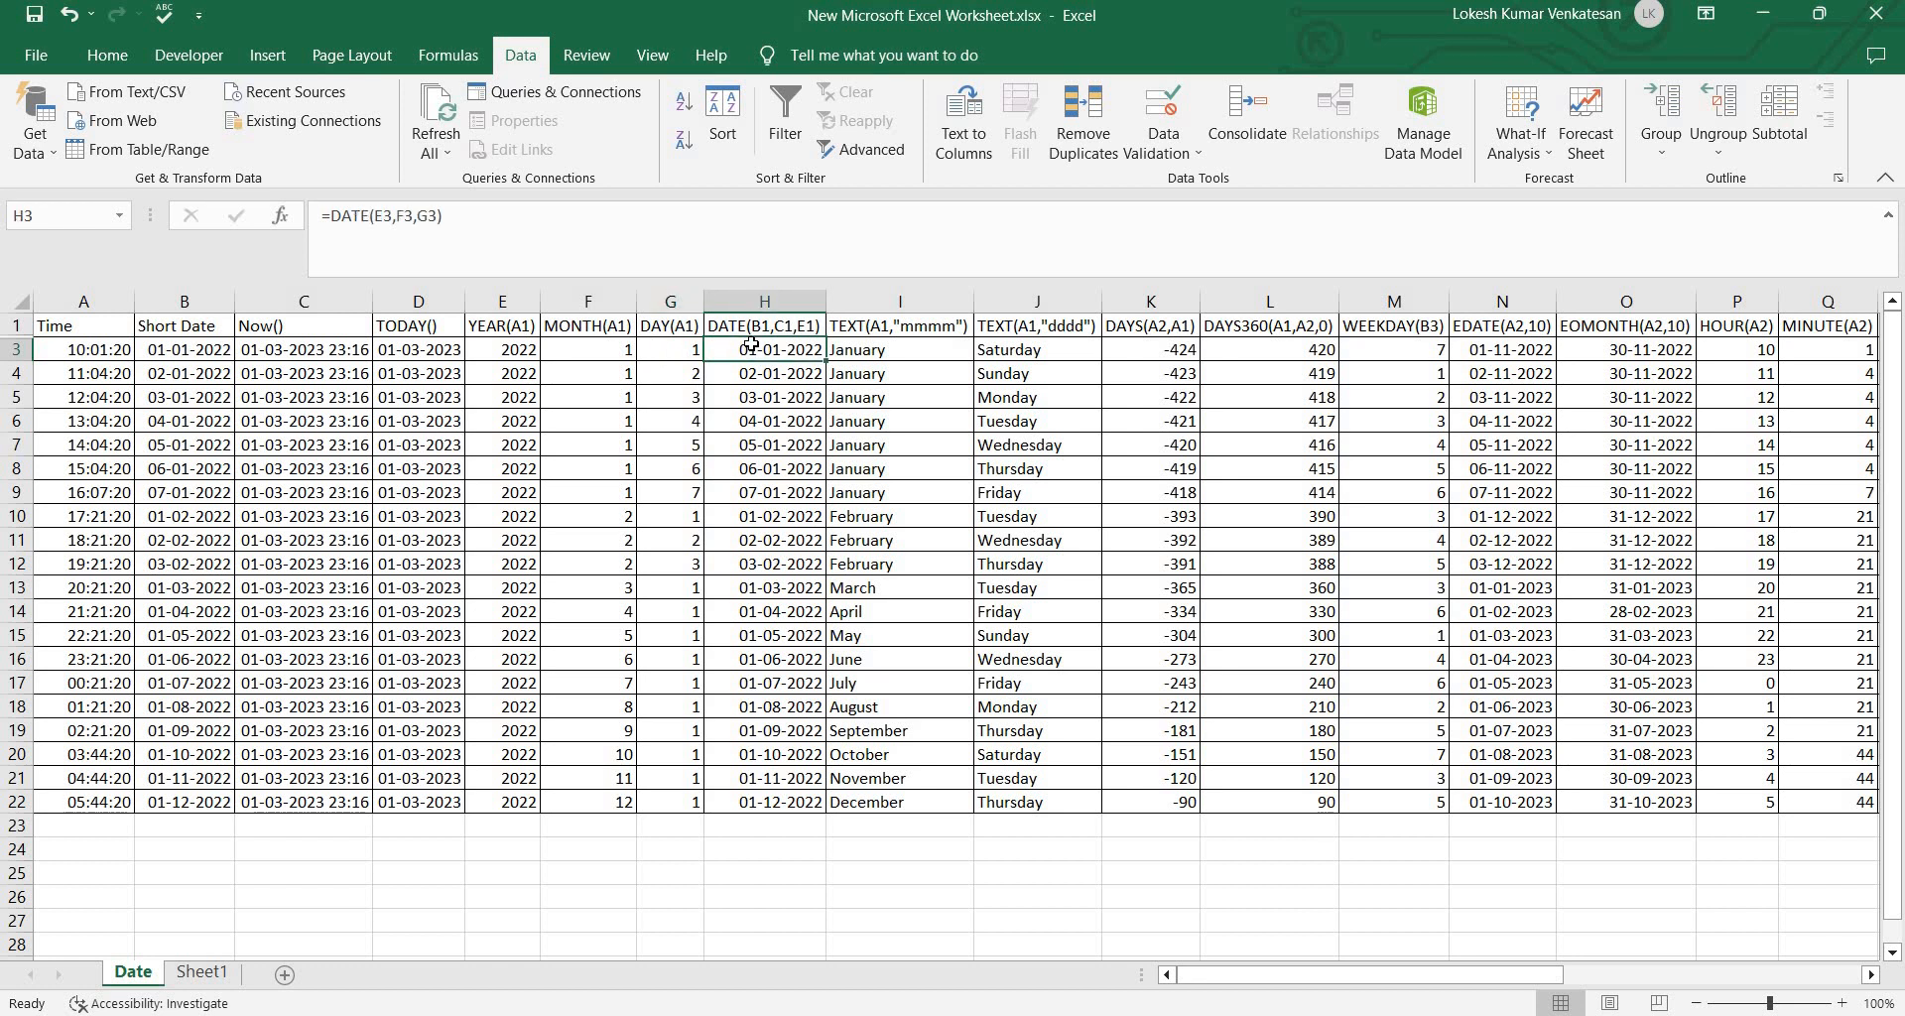
{"action": "left_click", "coordinate": [283, 229]}
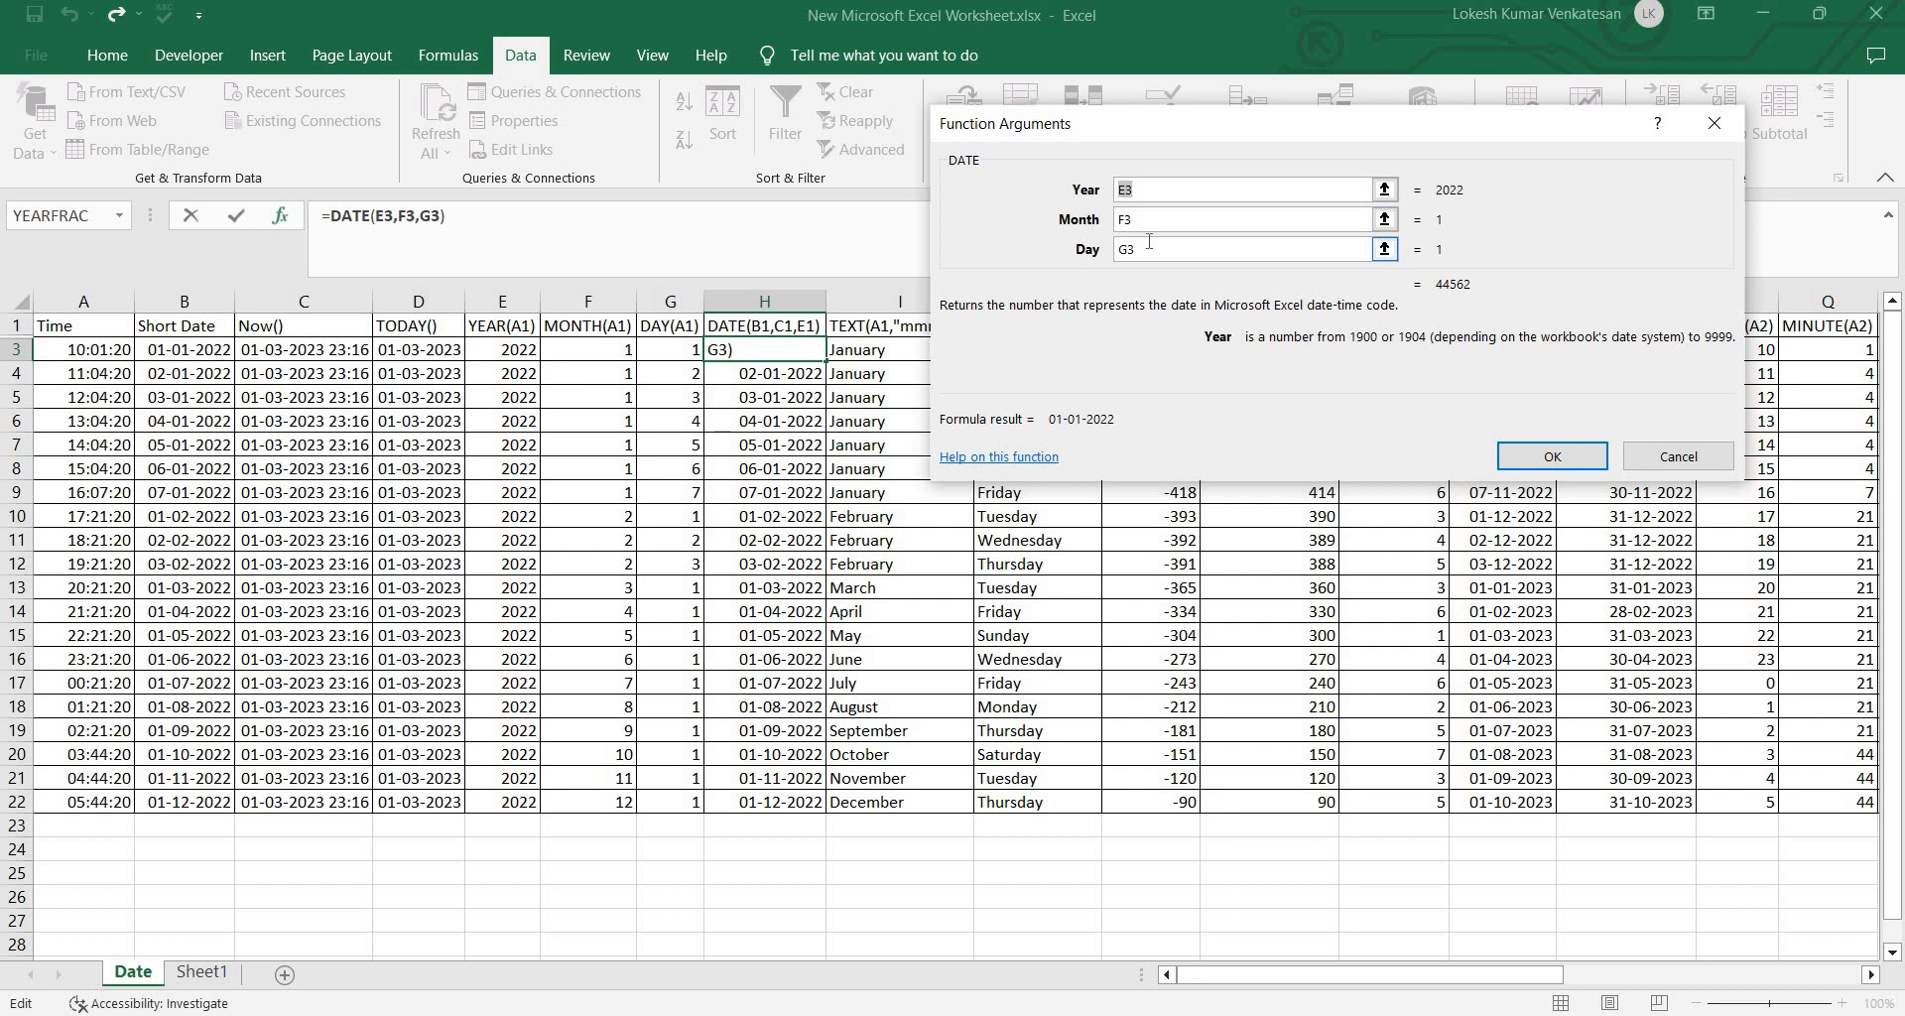
{"action": "left_click", "coordinate": [1553, 452]}
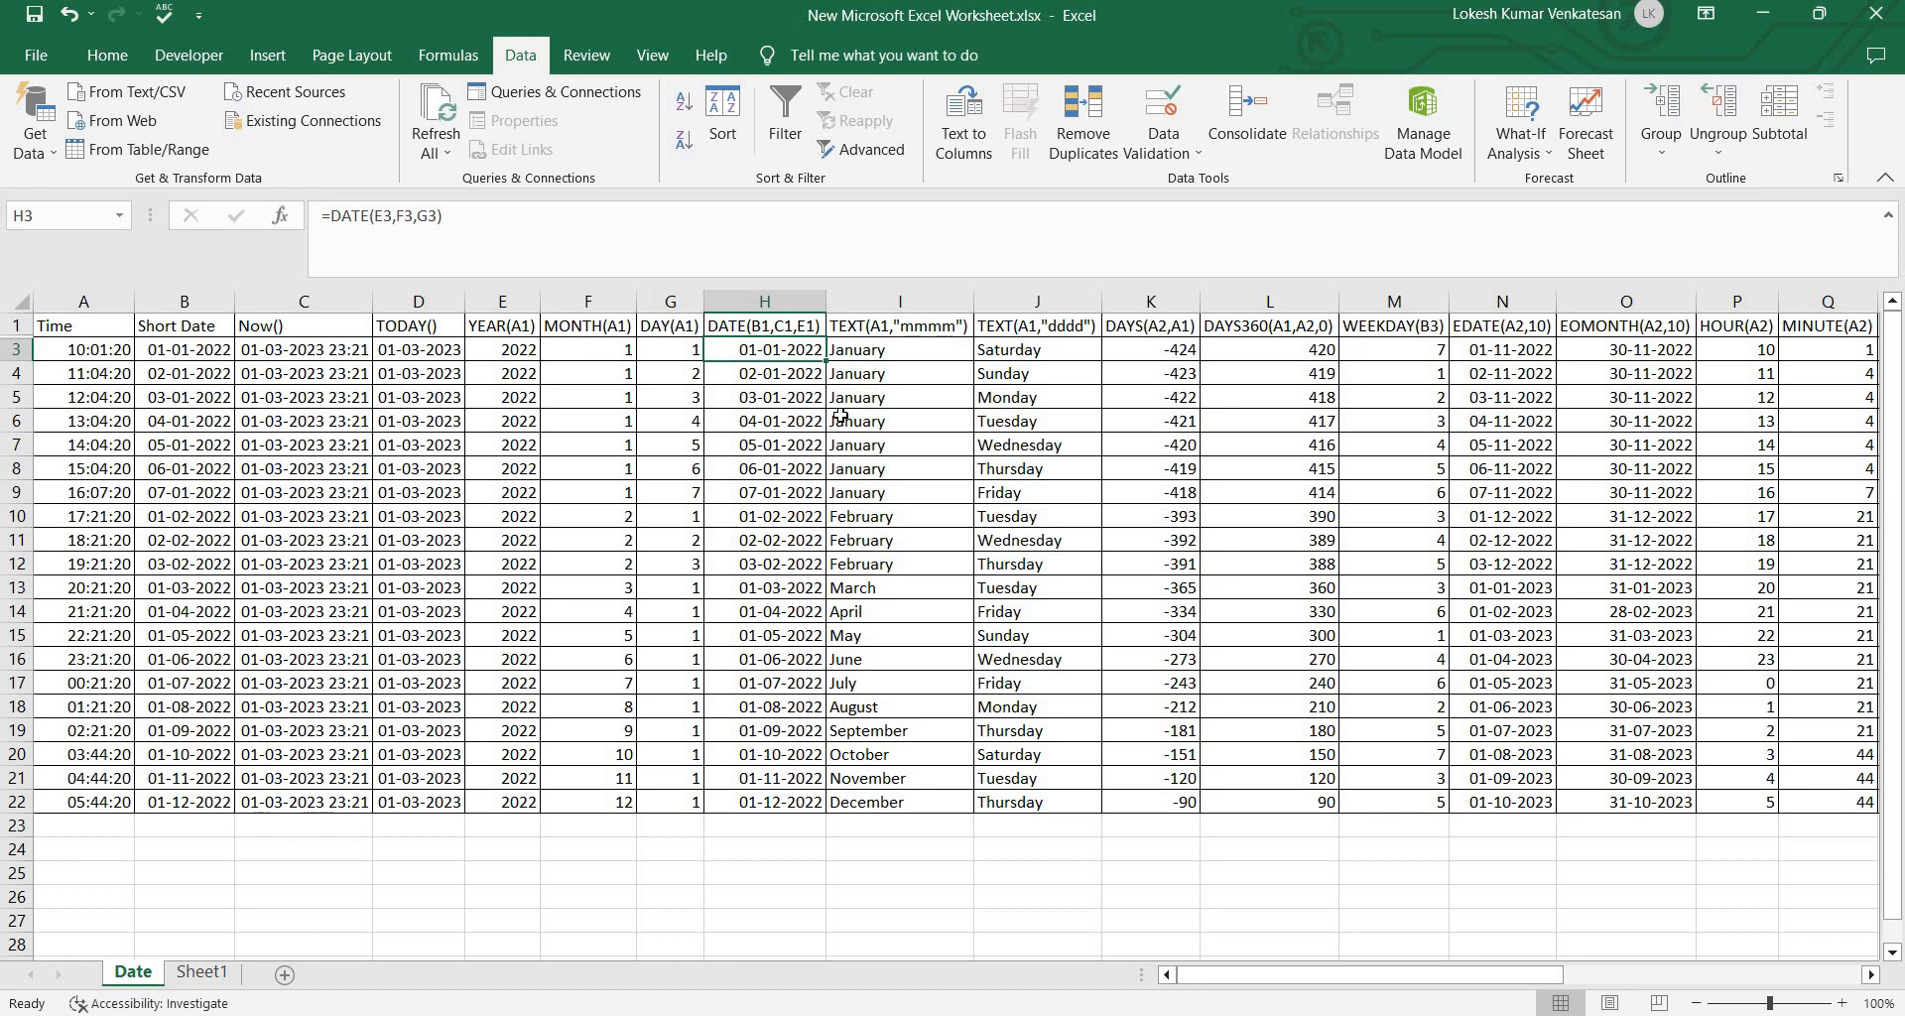
Step: Change the month name formula in I3 to =TEXT(B3,"mmm") and fill it down to row 22
{"action": "left_click", "coordinate": [876, 355]}
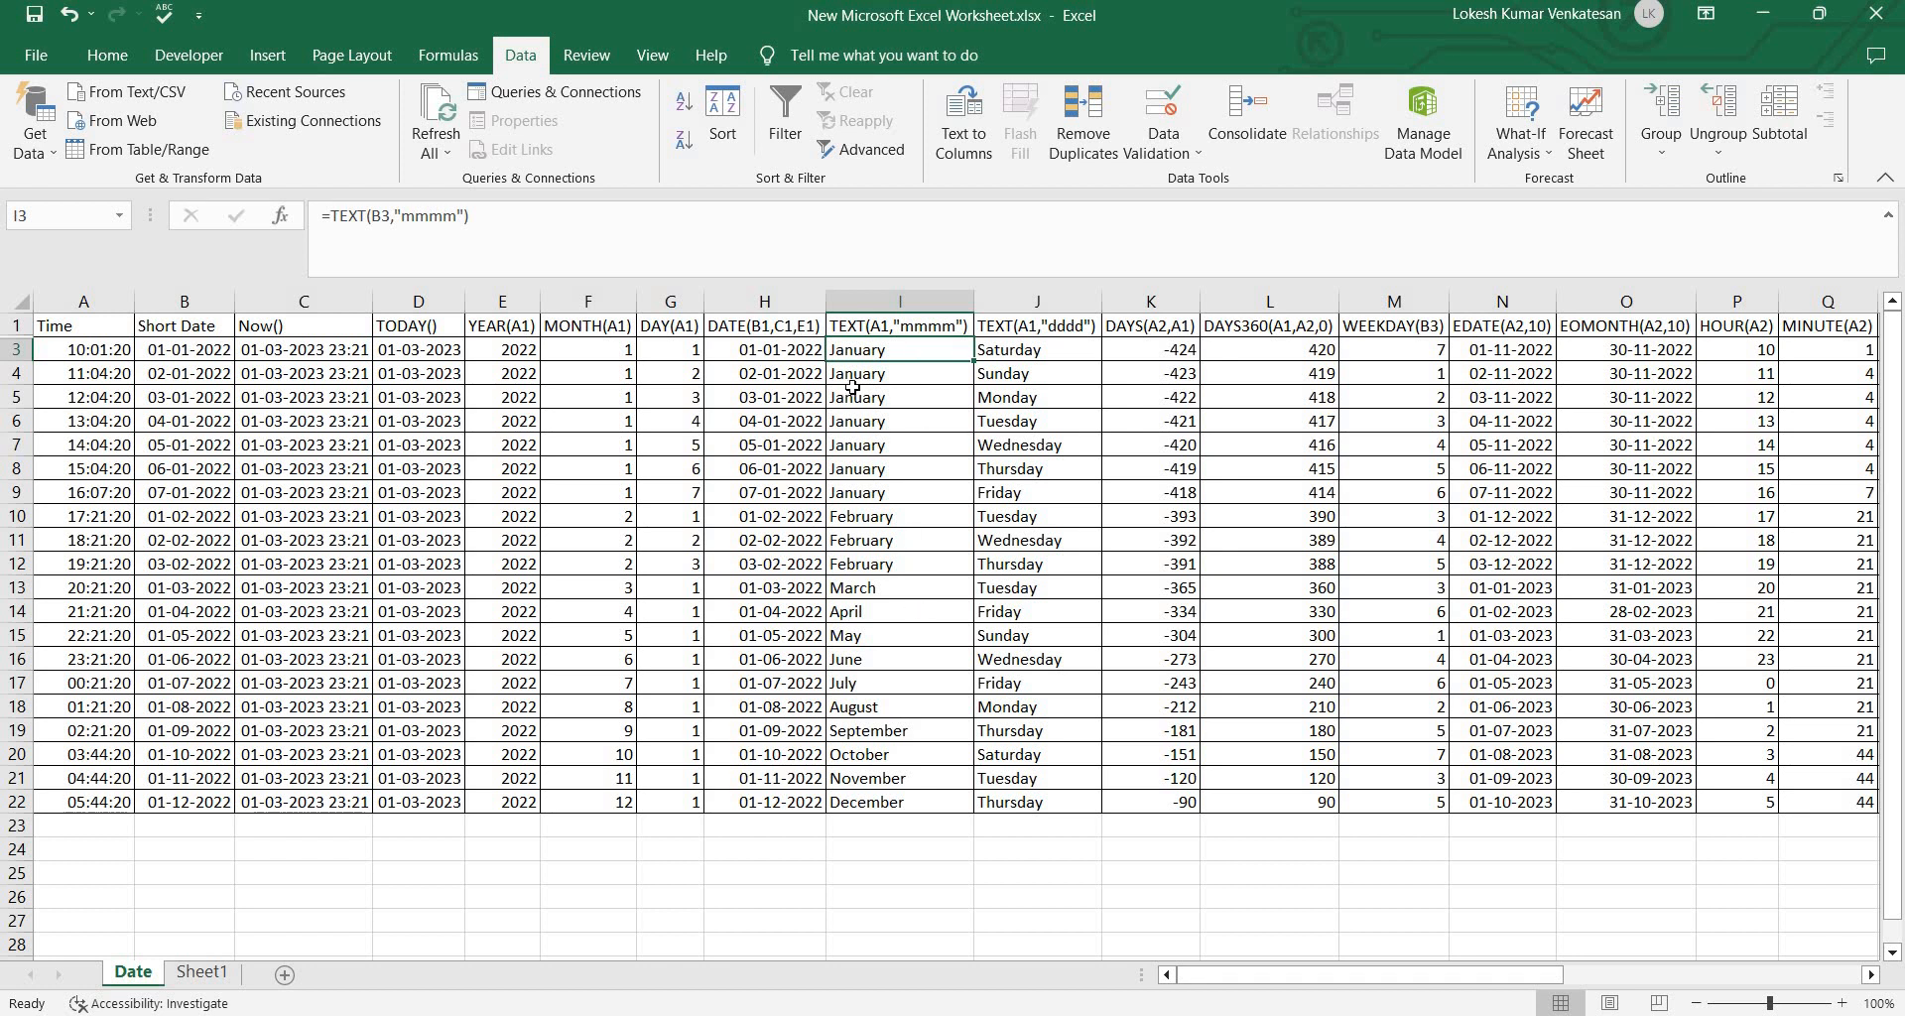
{"action": "left_click", "coordinate": [458, 220]}
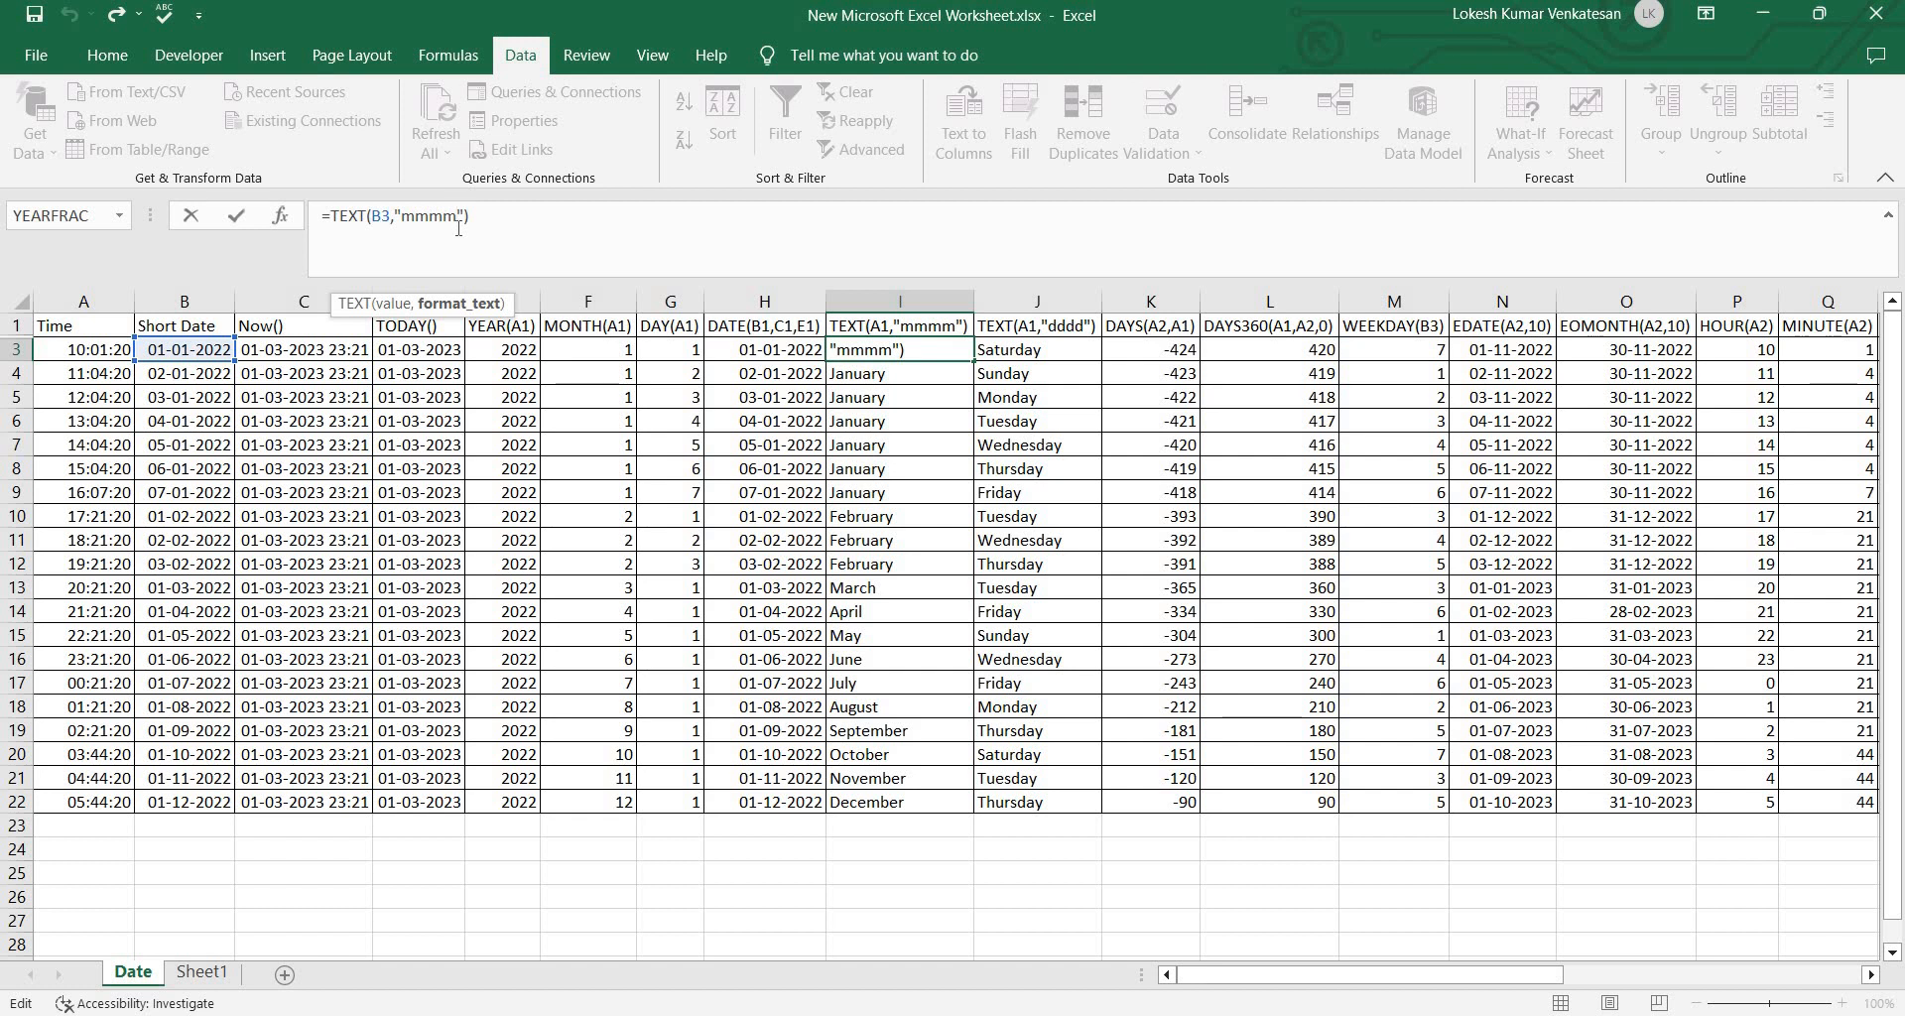
{"action": "key", "text": "BackSpace"}
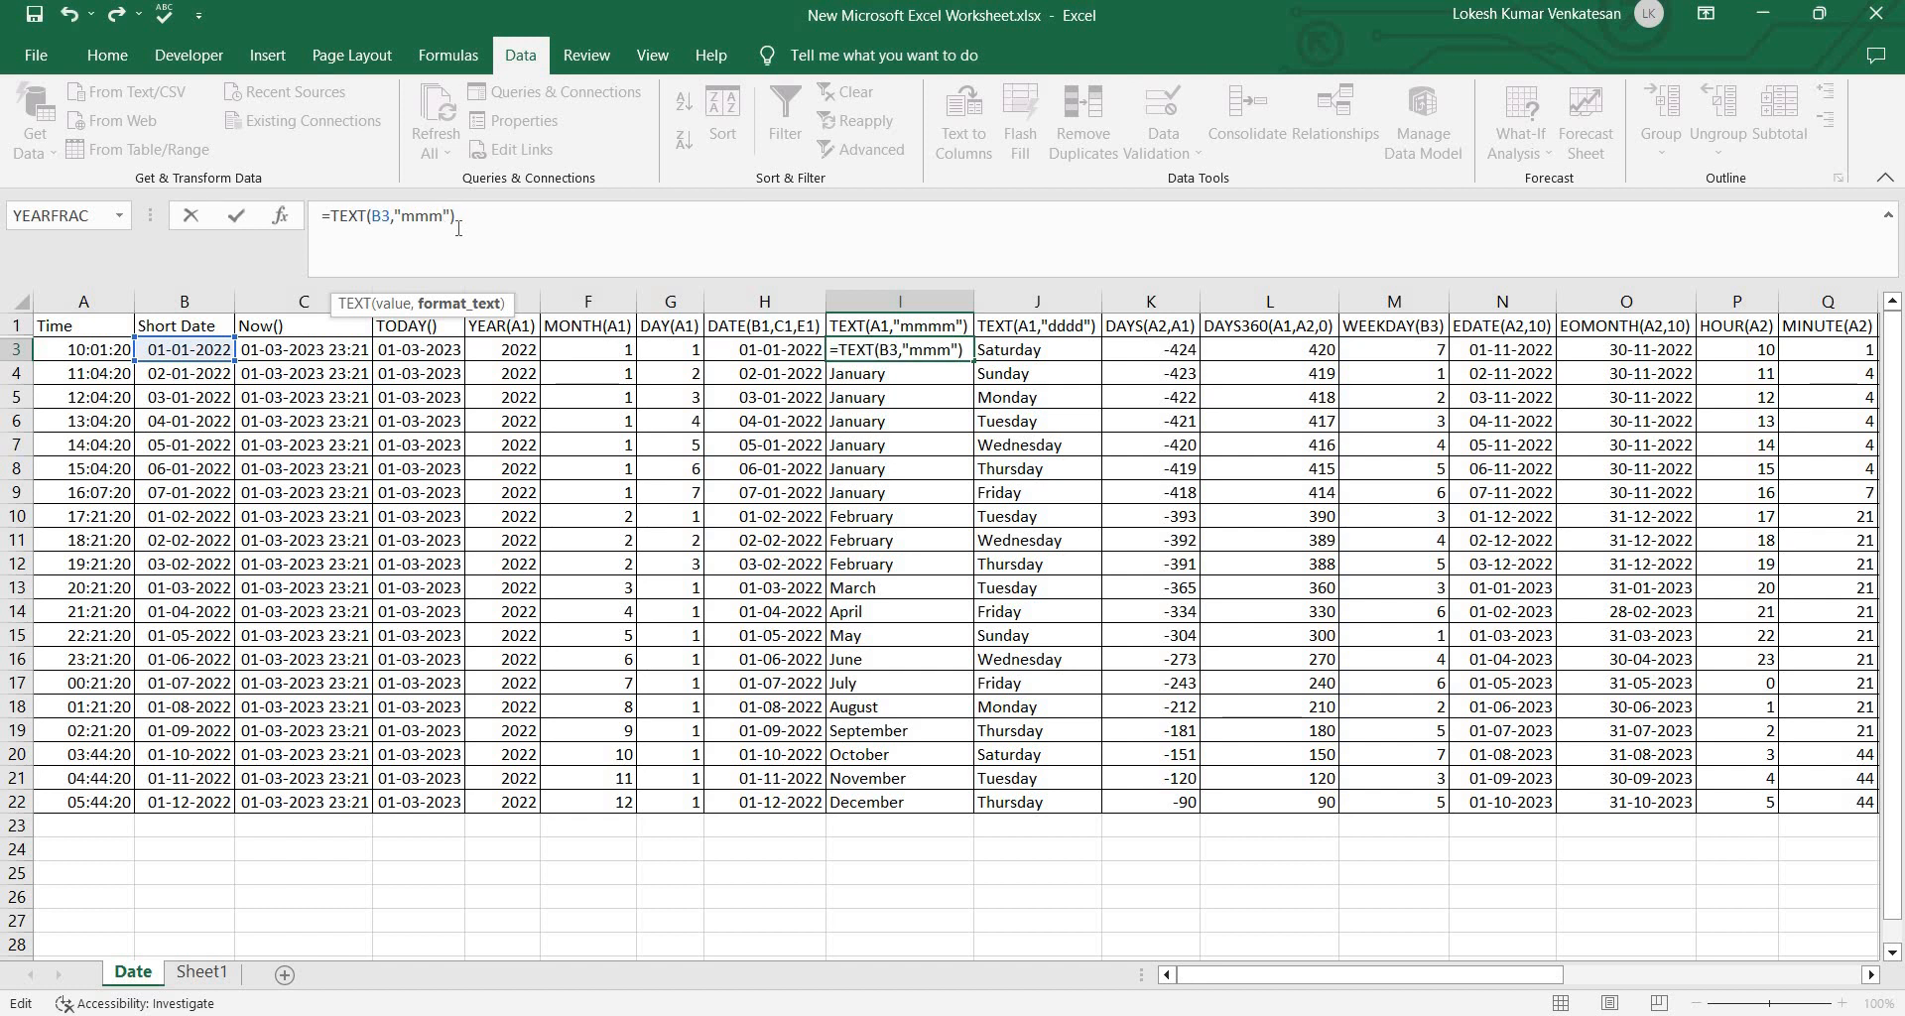
{"action": "key", "text": "ctrl+Return"}
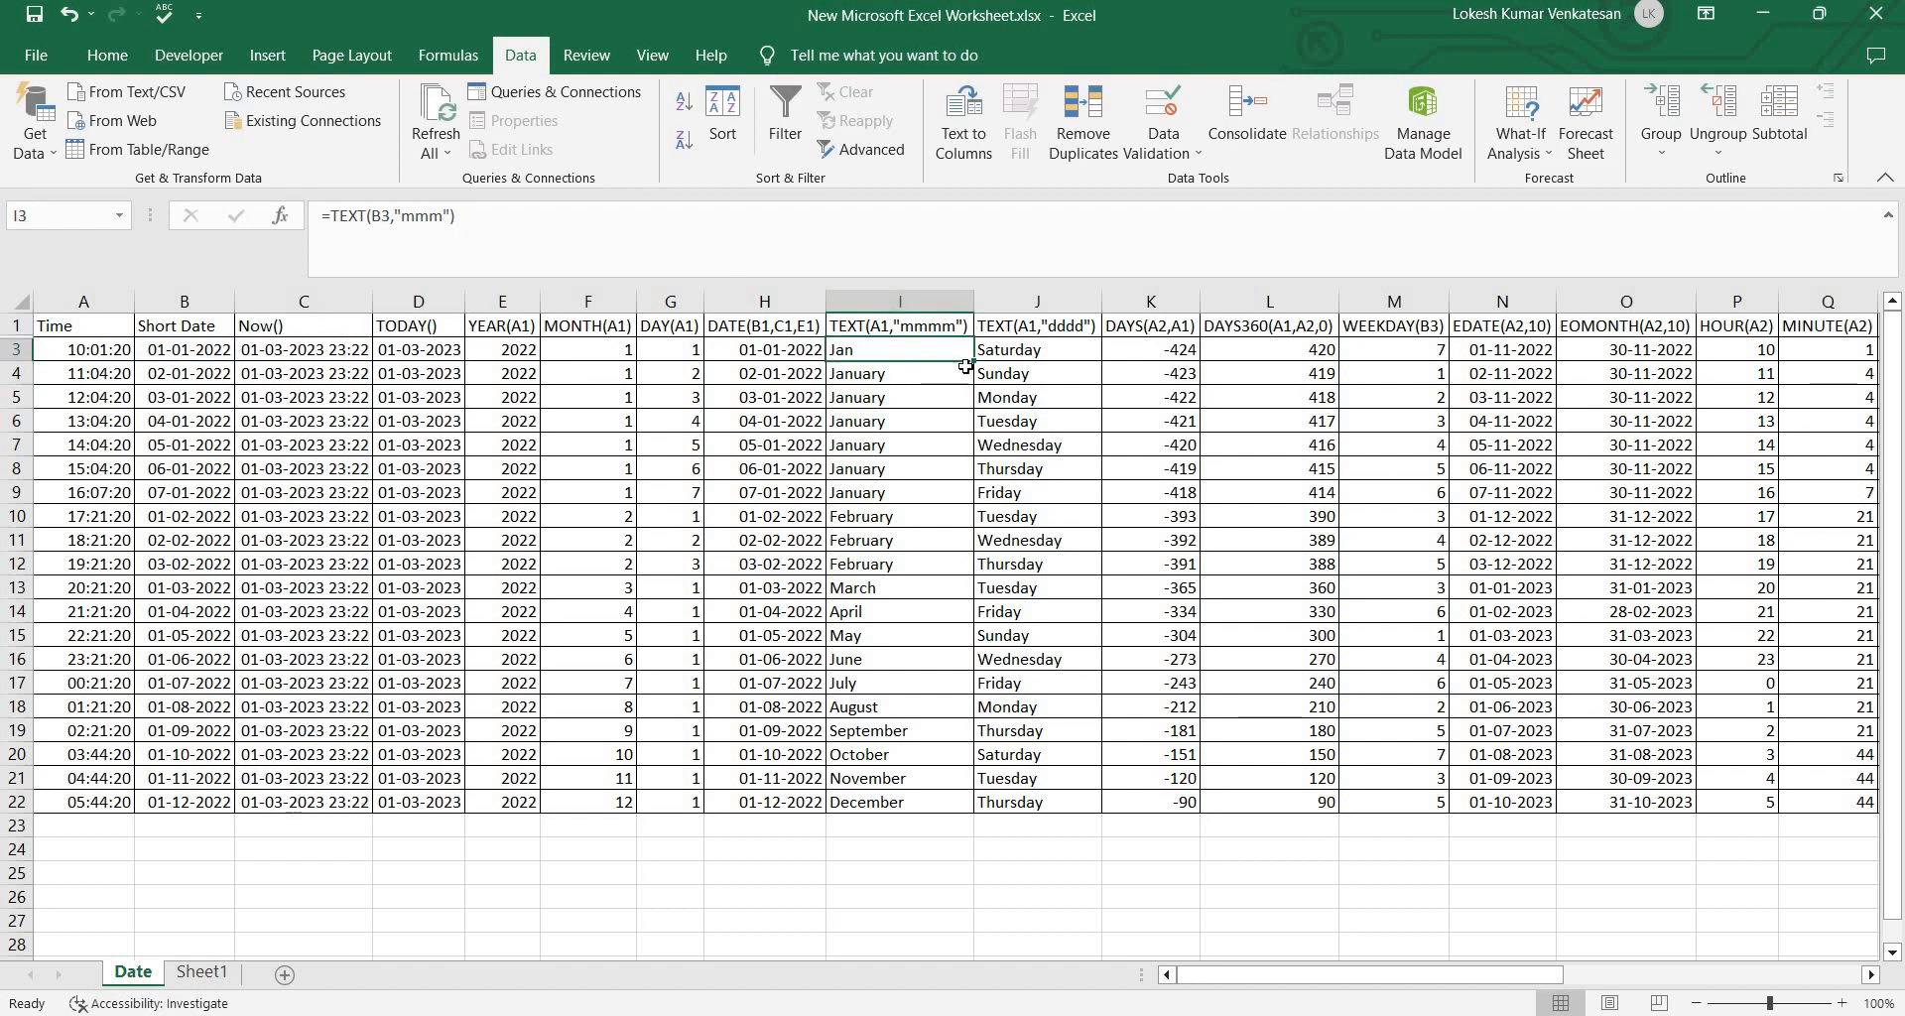
{"action": "left_click_drag", "start_coordinate": [966, 366], "coordinate": [933, 804]}
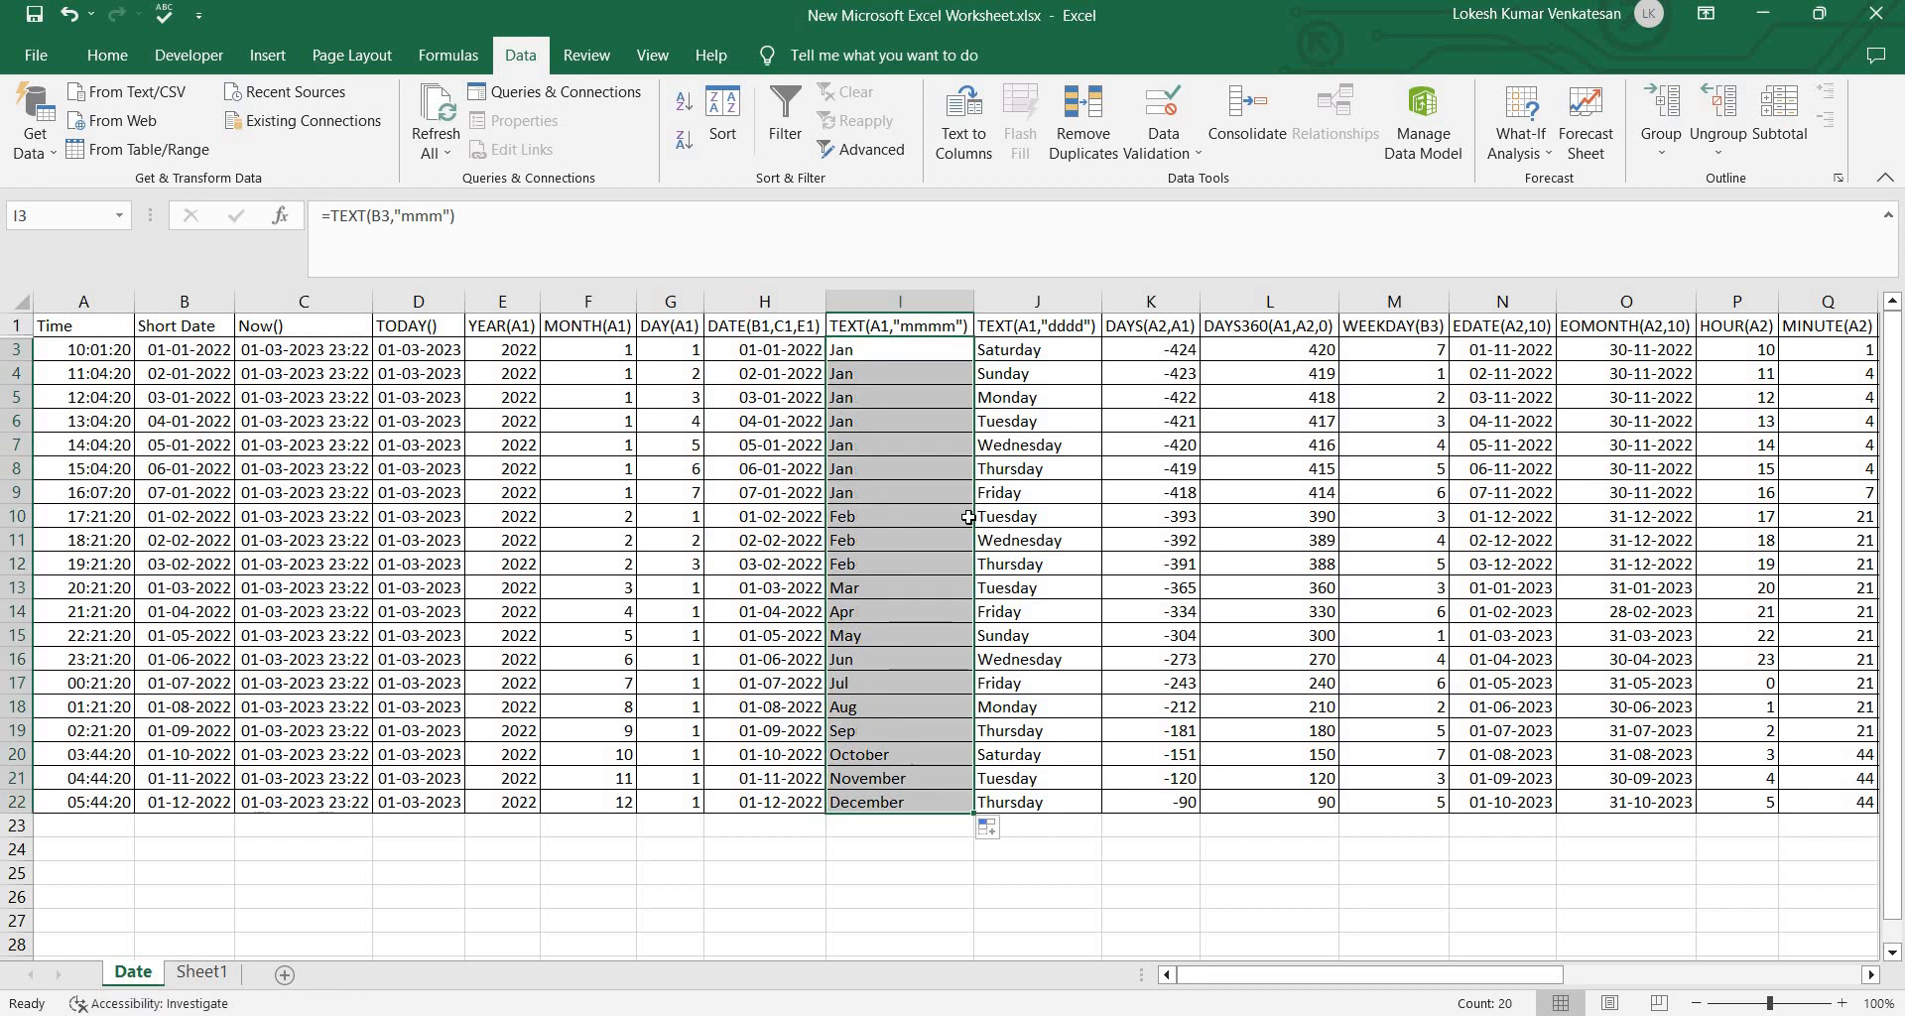
{"action": "left_click", "coordinate": [922, 353]}
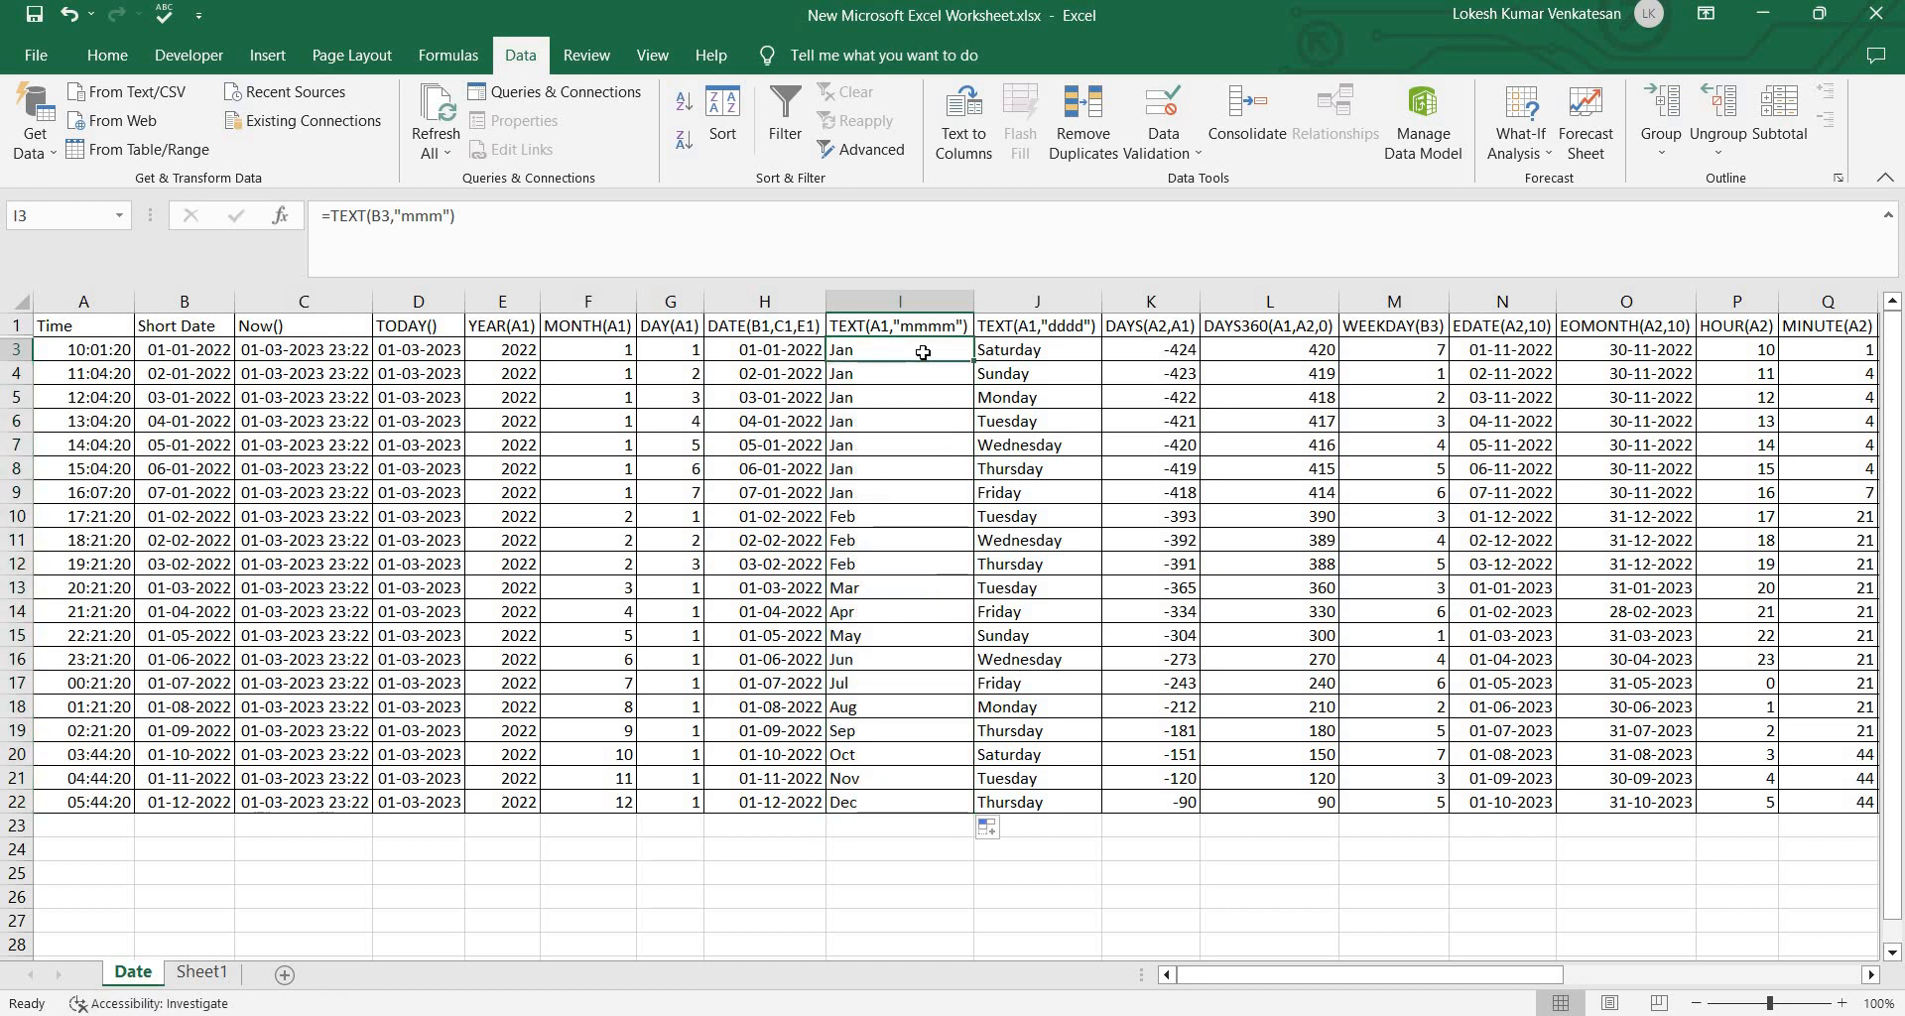
Step: Change the weekday name formula in J3 to =TEXT(B3,"ddd") and fill it down to row 22
{"action": "left_click", "coordinate": [1015, 349]}
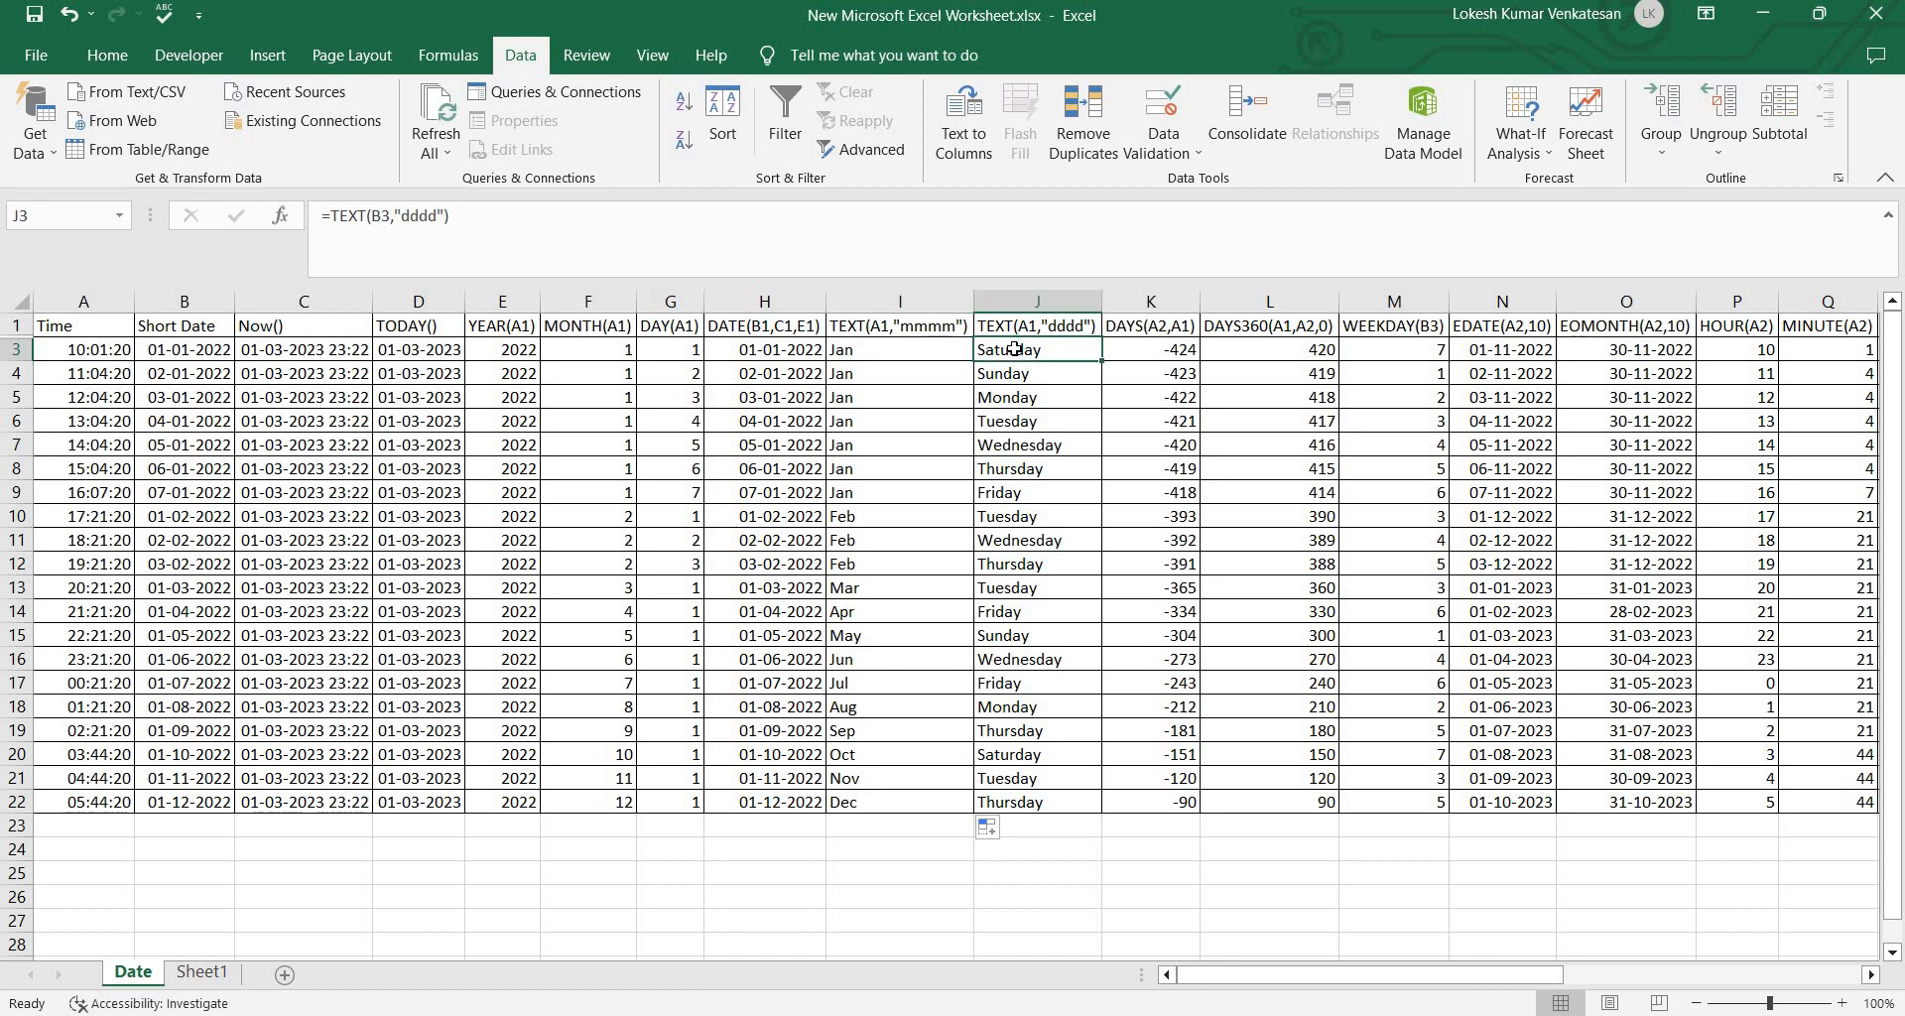
{"action": "left_click", "coordinate": [433, 224]}
{"action": "key", "text": "BackSpace"}
{"action": "key", "text": "Return"}
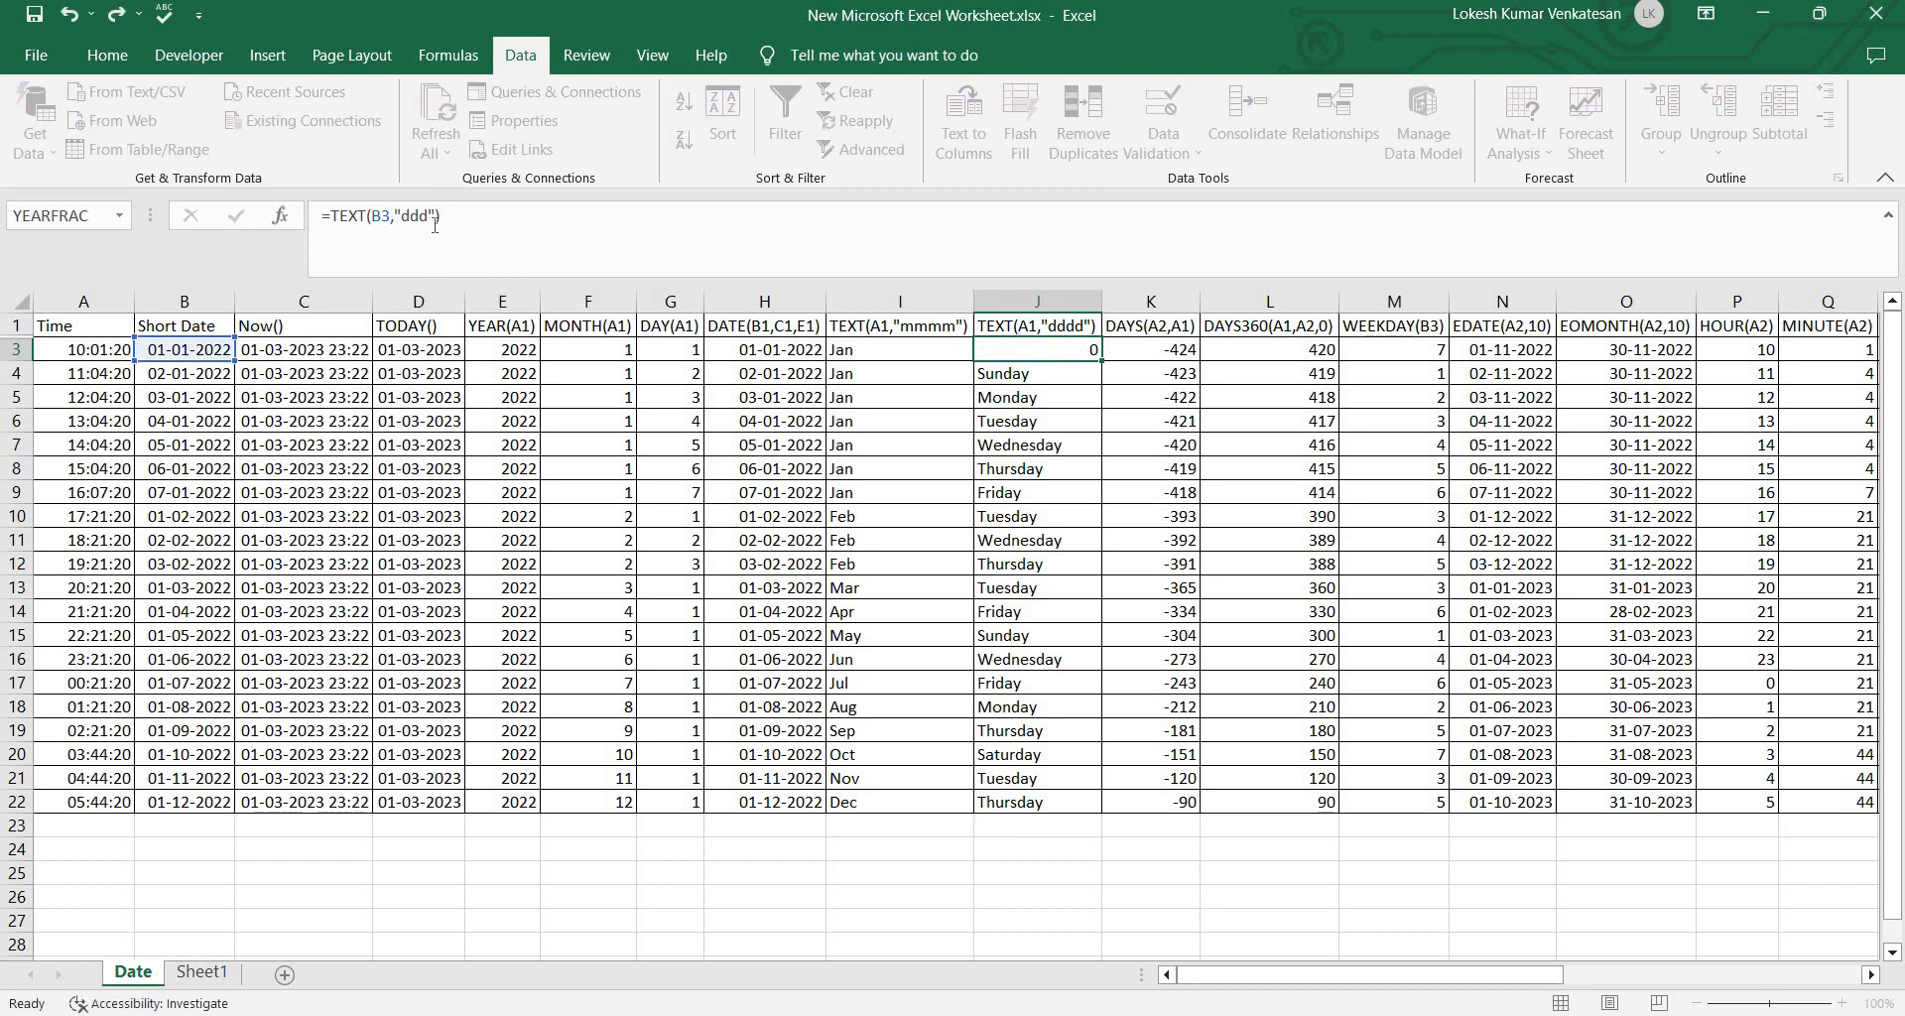
{"action": "left_click", "coordinate": [1016, 349]}
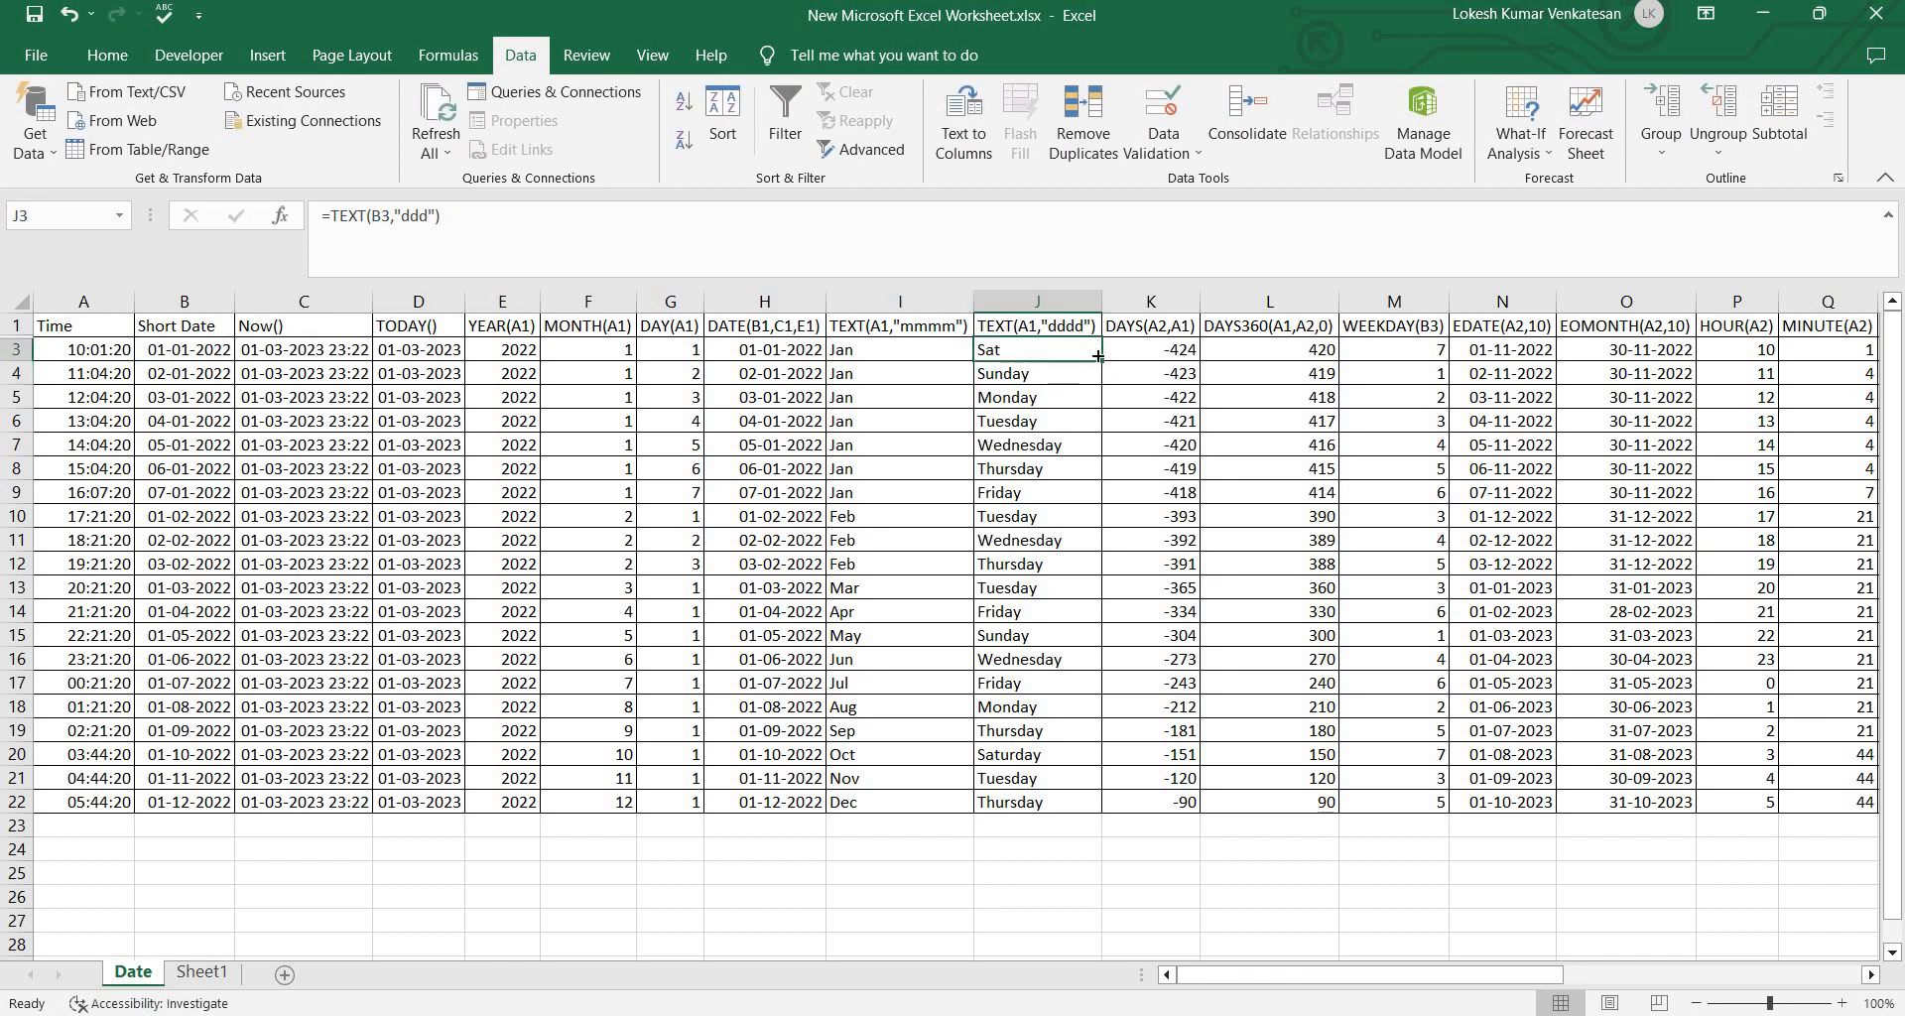
{"action": "left_click_drag", "start_coordinate": [1102, 361], "coordinate": [1101, 809]}
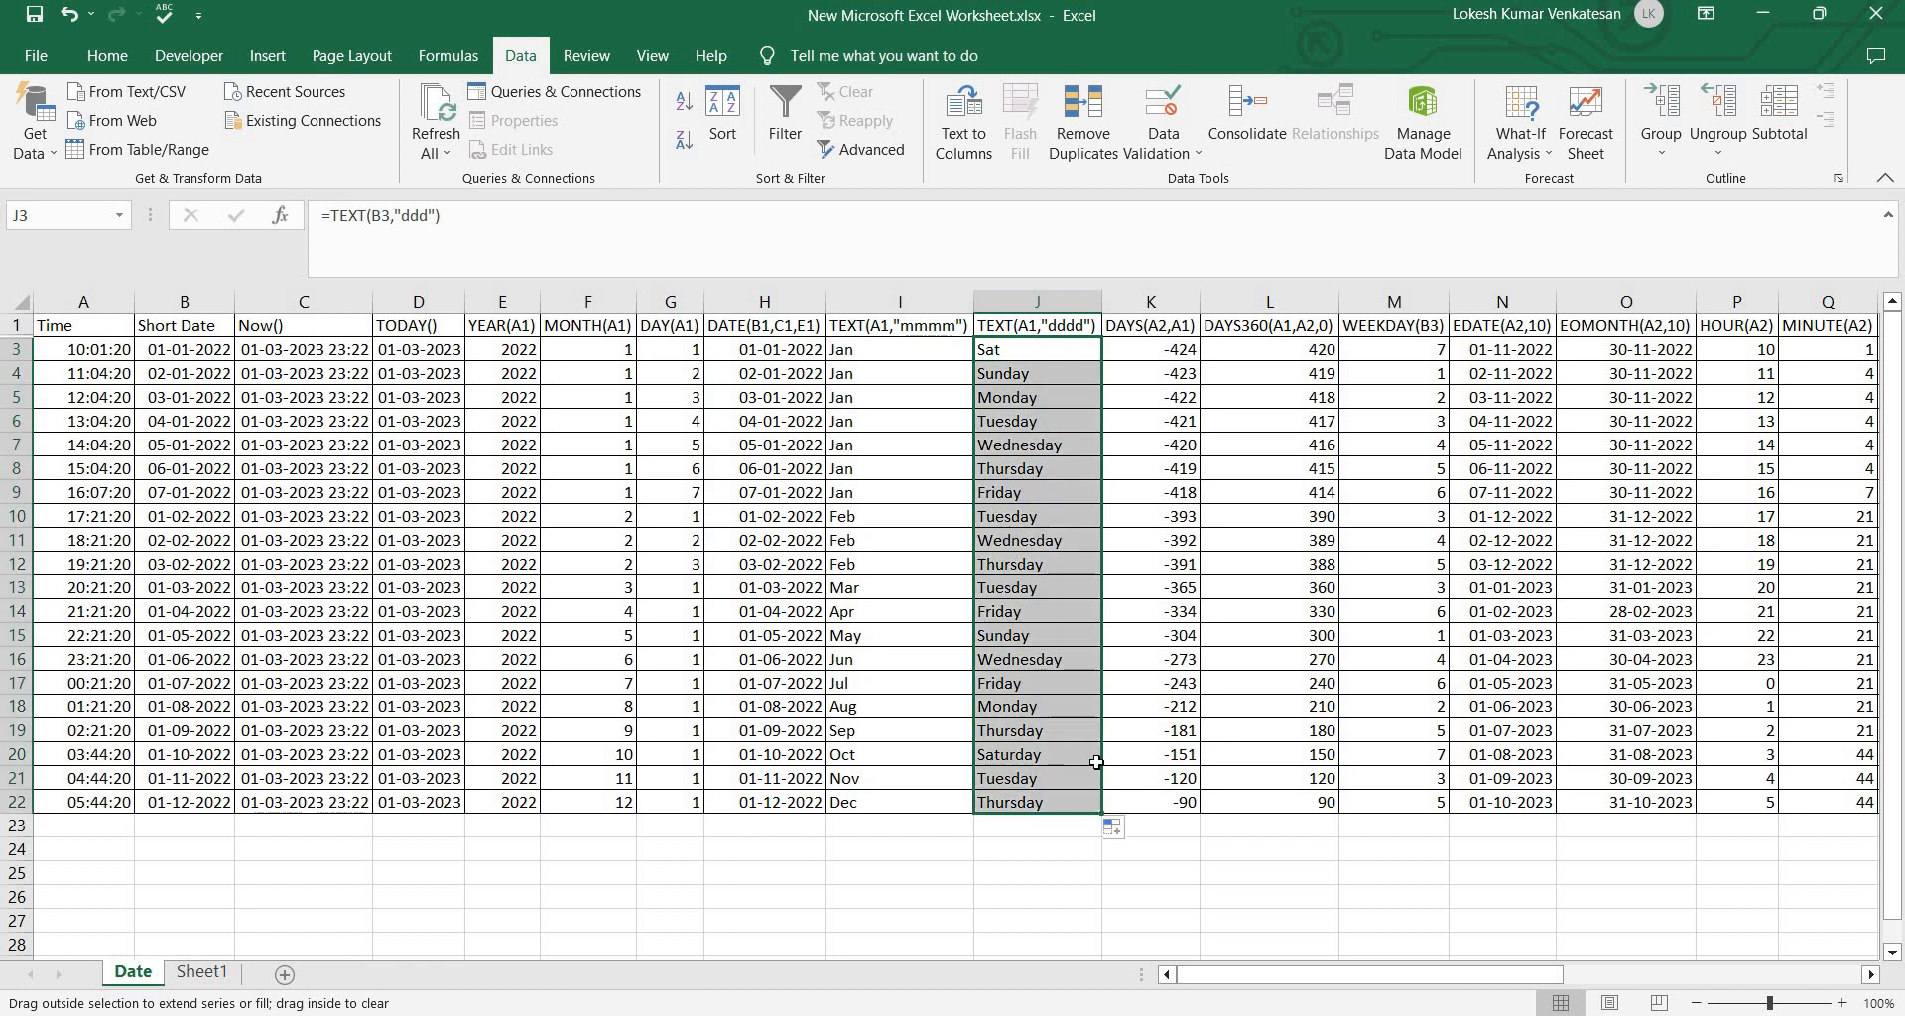
{"action": "left_click", "coordinate": [1051, 354]}
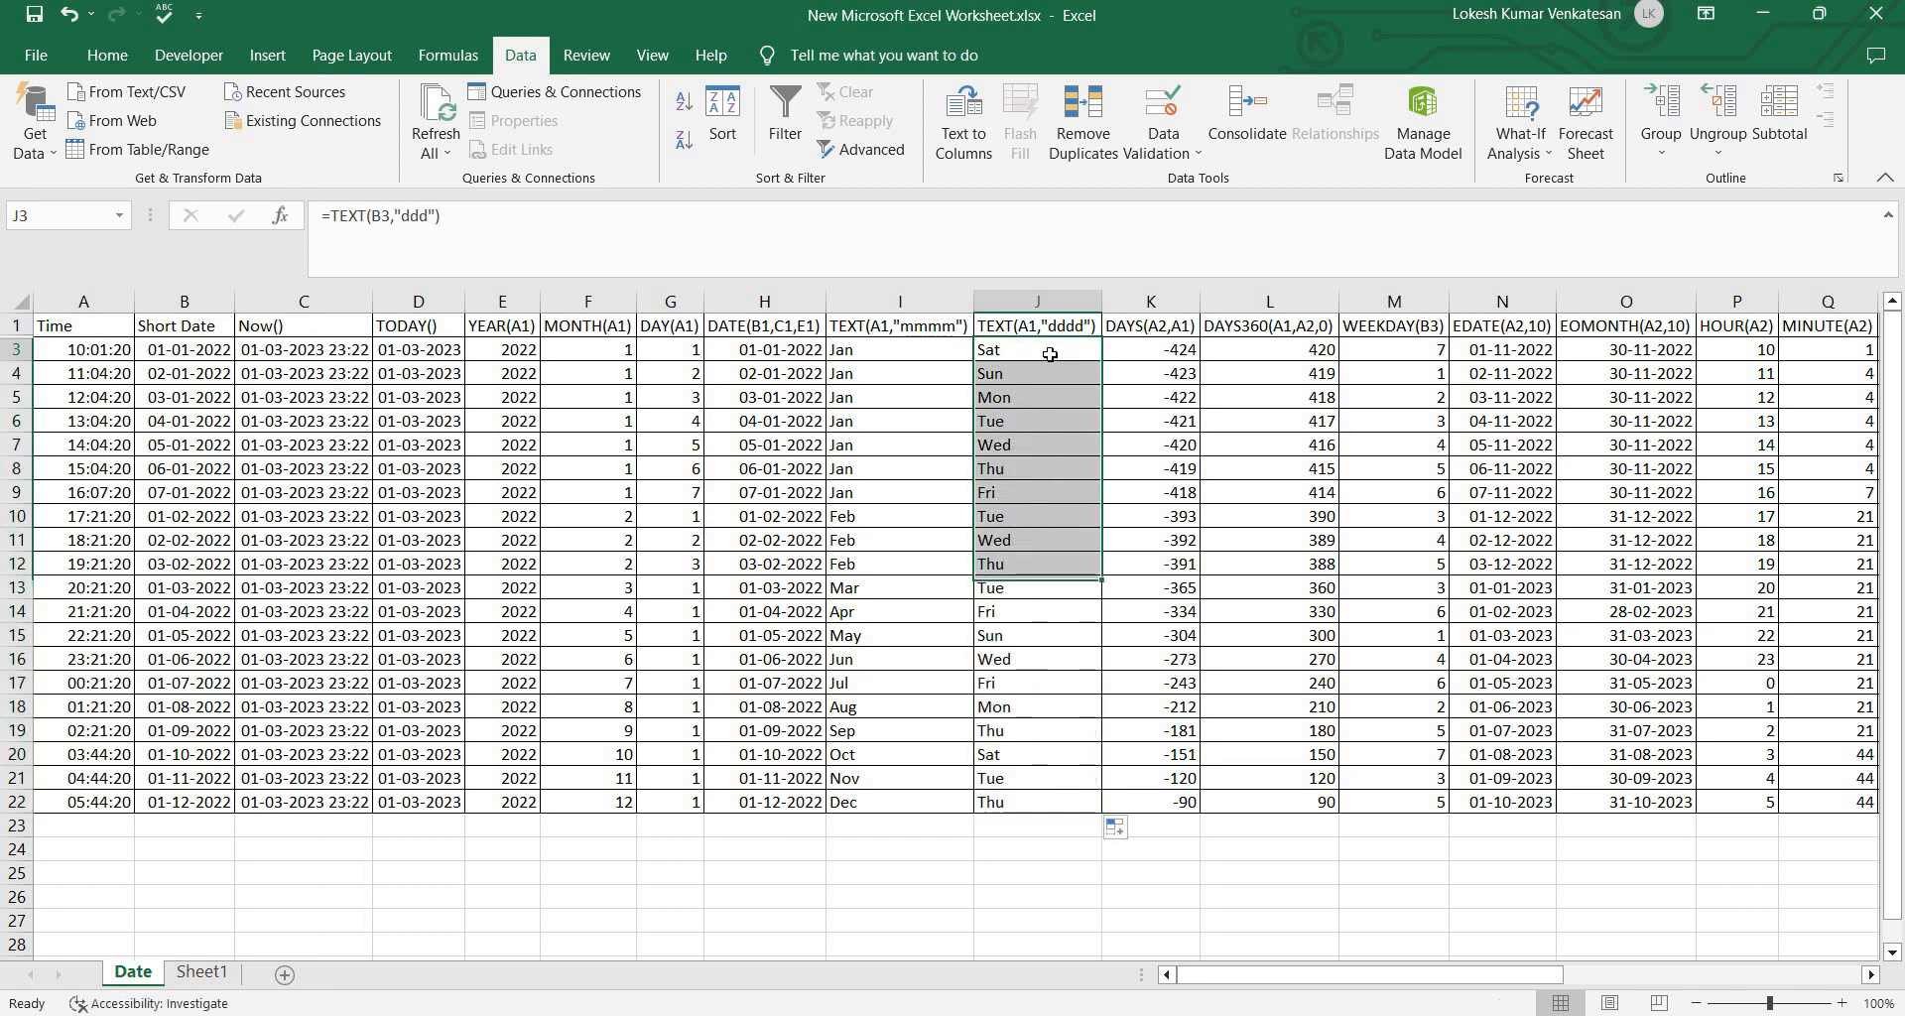
Step: Examine the DAYS, DAYS360 and WEEKDAY formulas in row 3 together with the dates in B3 and C3 they refer to
{"action": "left_click", "coordinate": [1116, 346]}
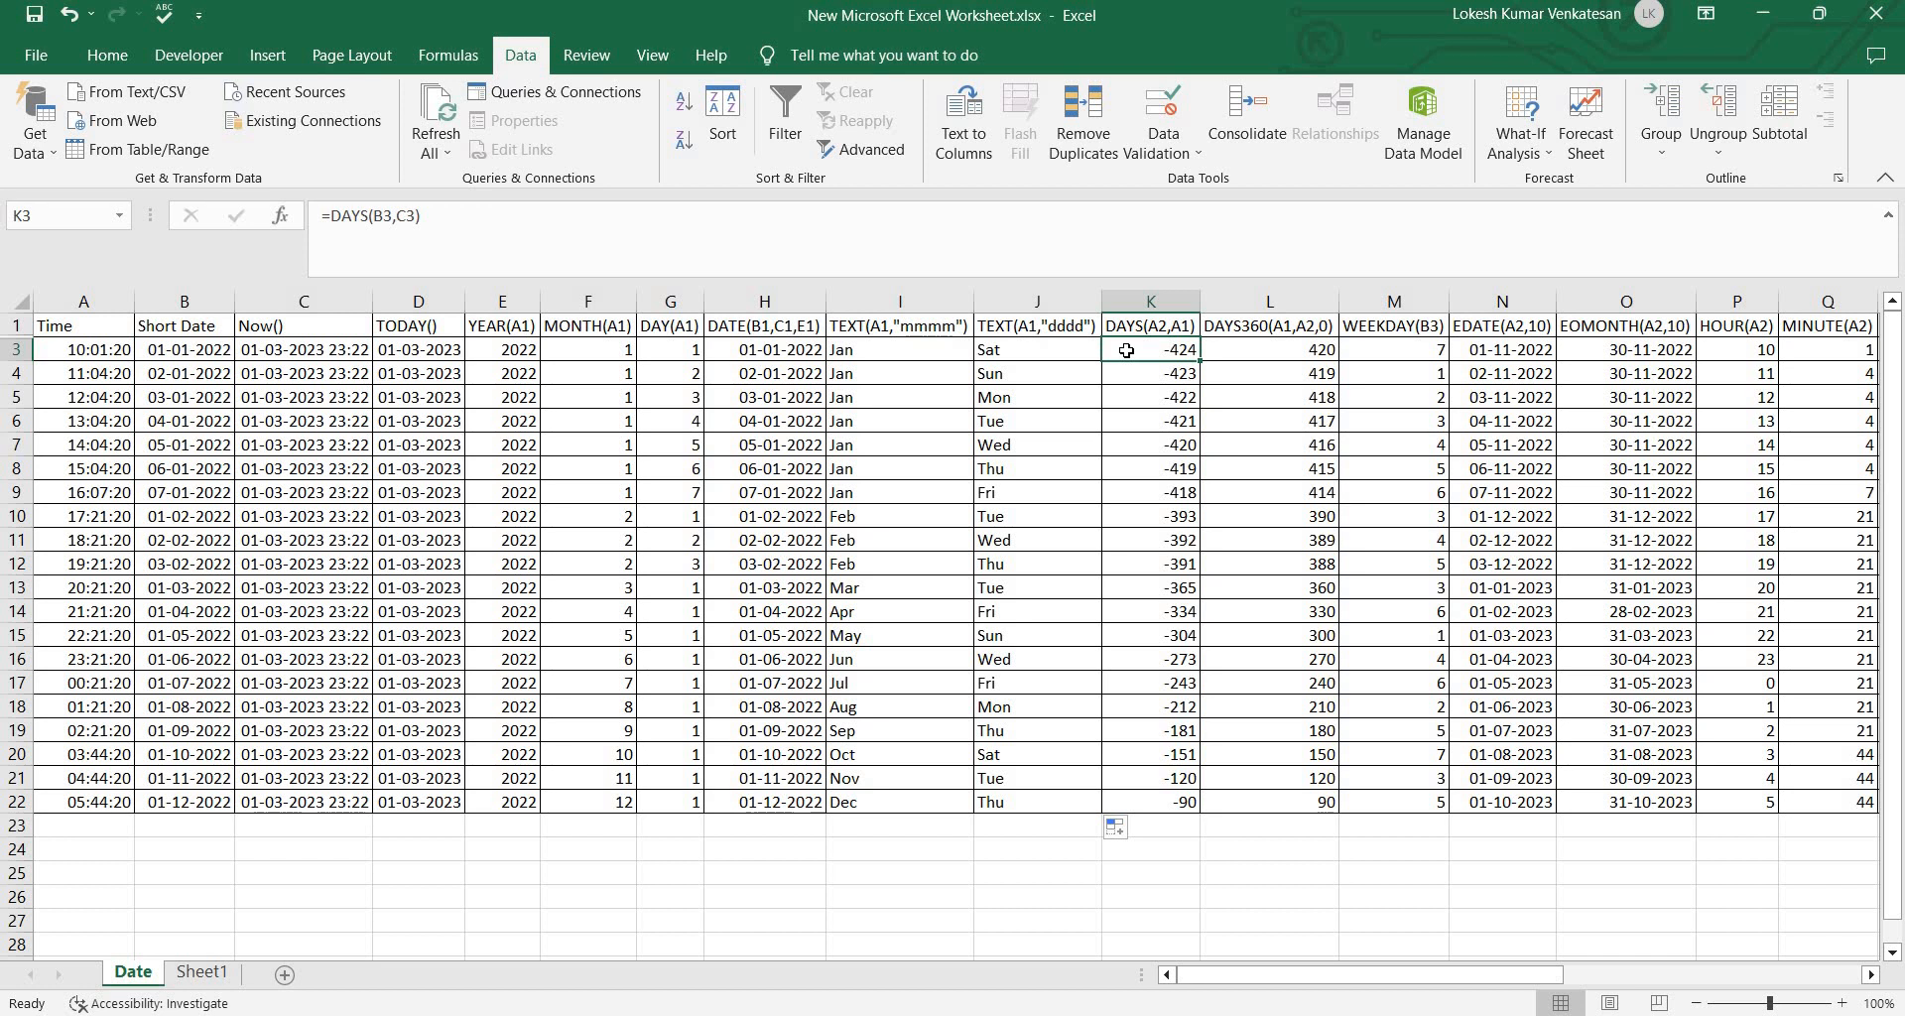
{"action": "left_click", "coordinate": [331, 349]}
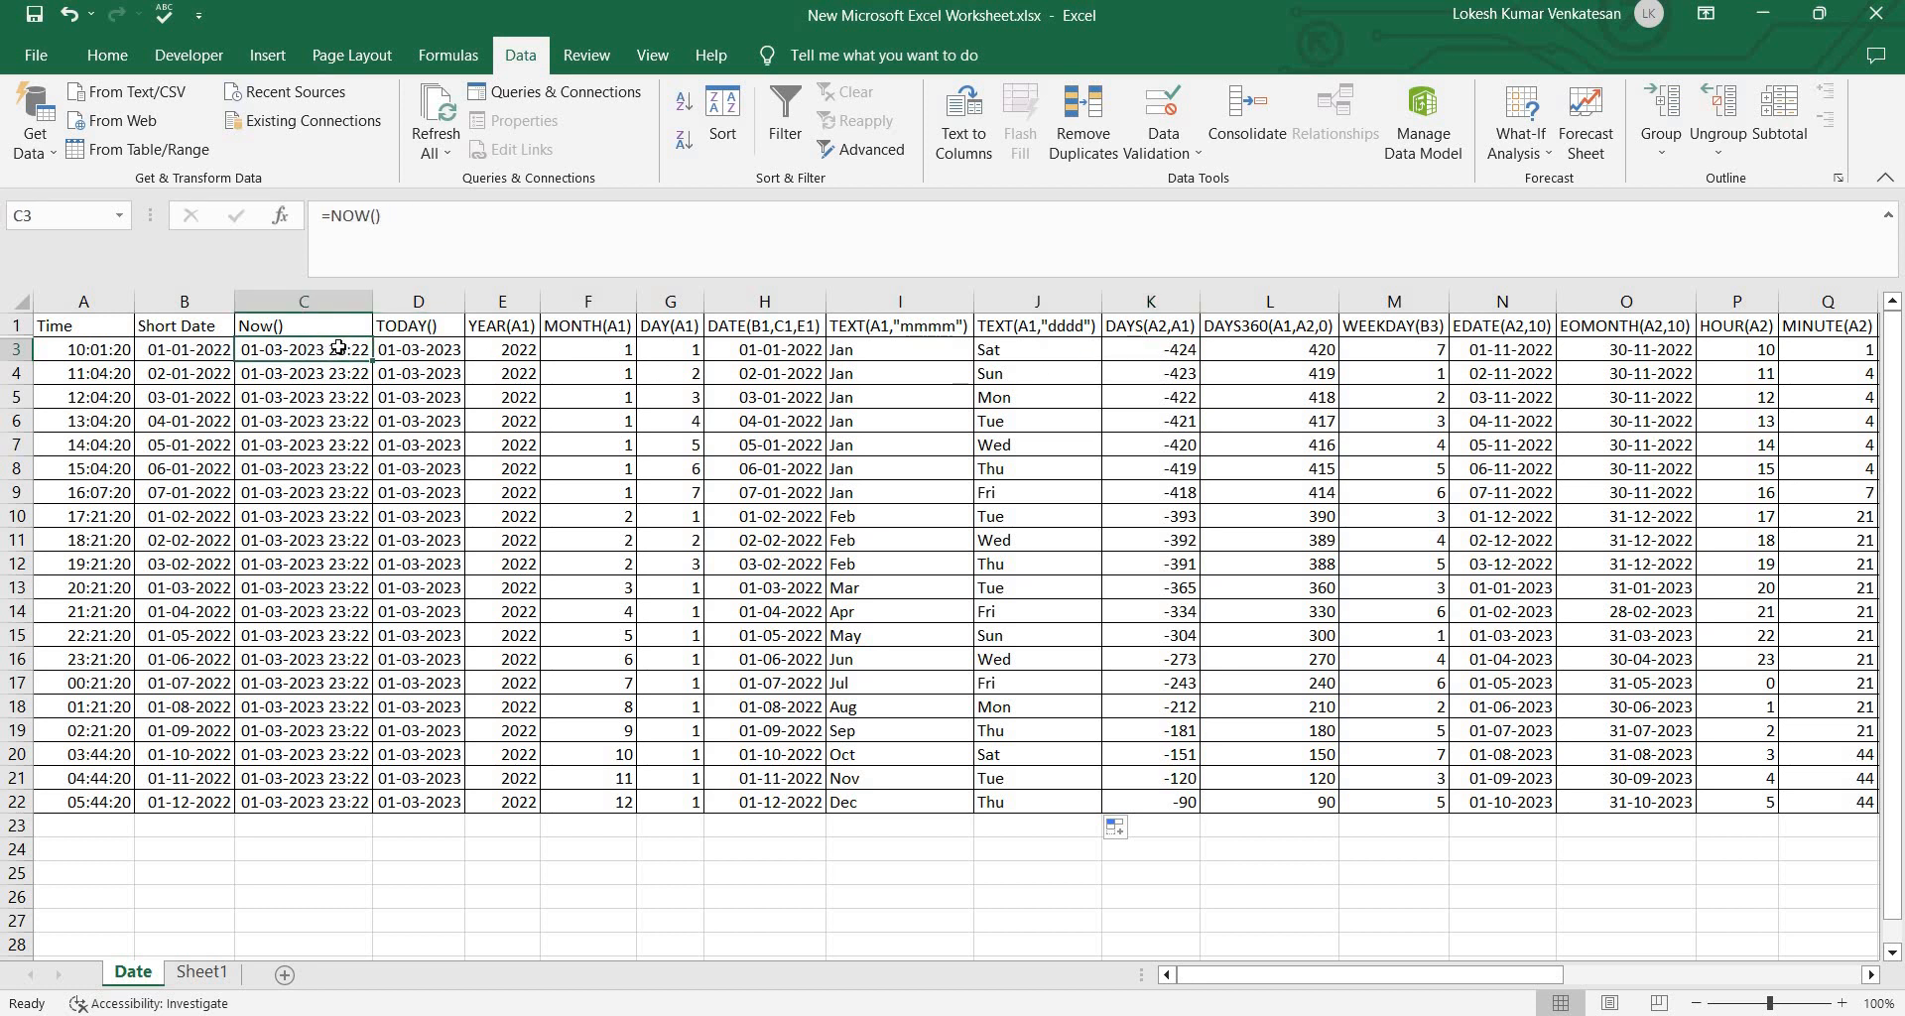
{"action": "left_click", "coordinate": [1197, 358]}
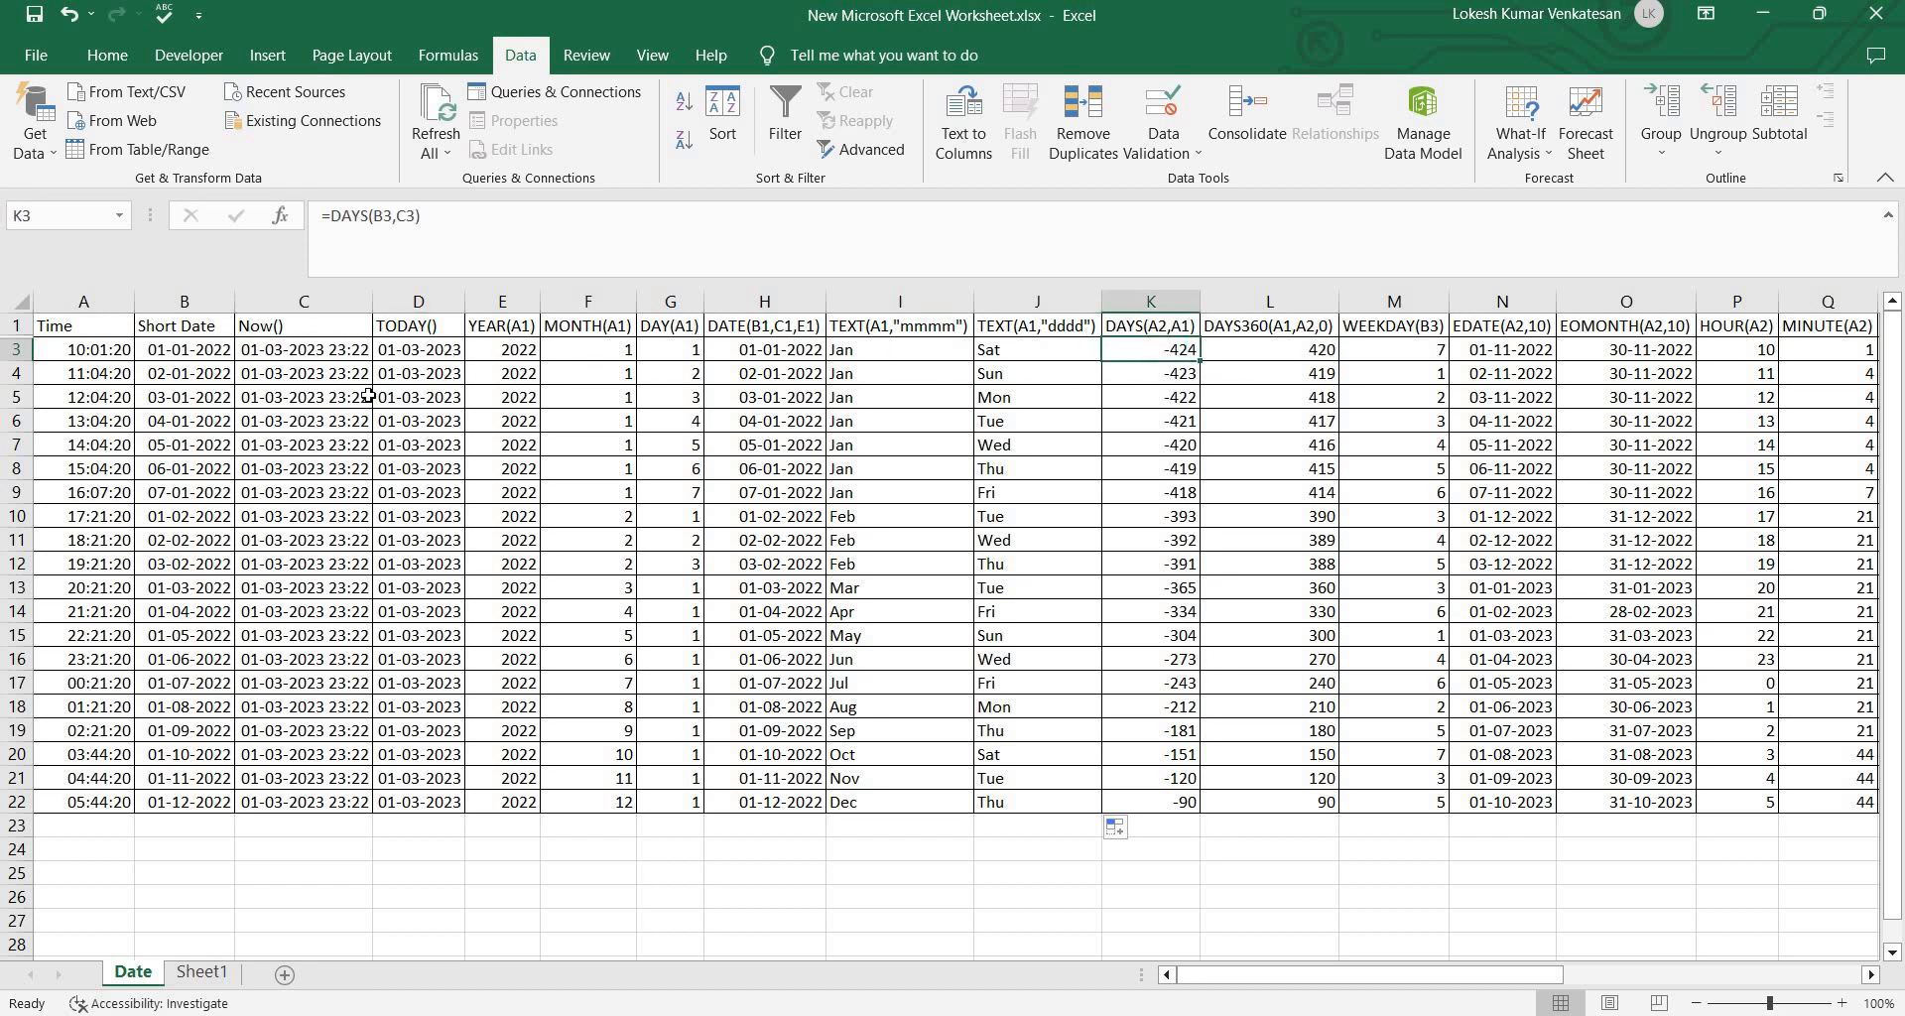
{"action": "left_click", "coordinate": [213, 353]}
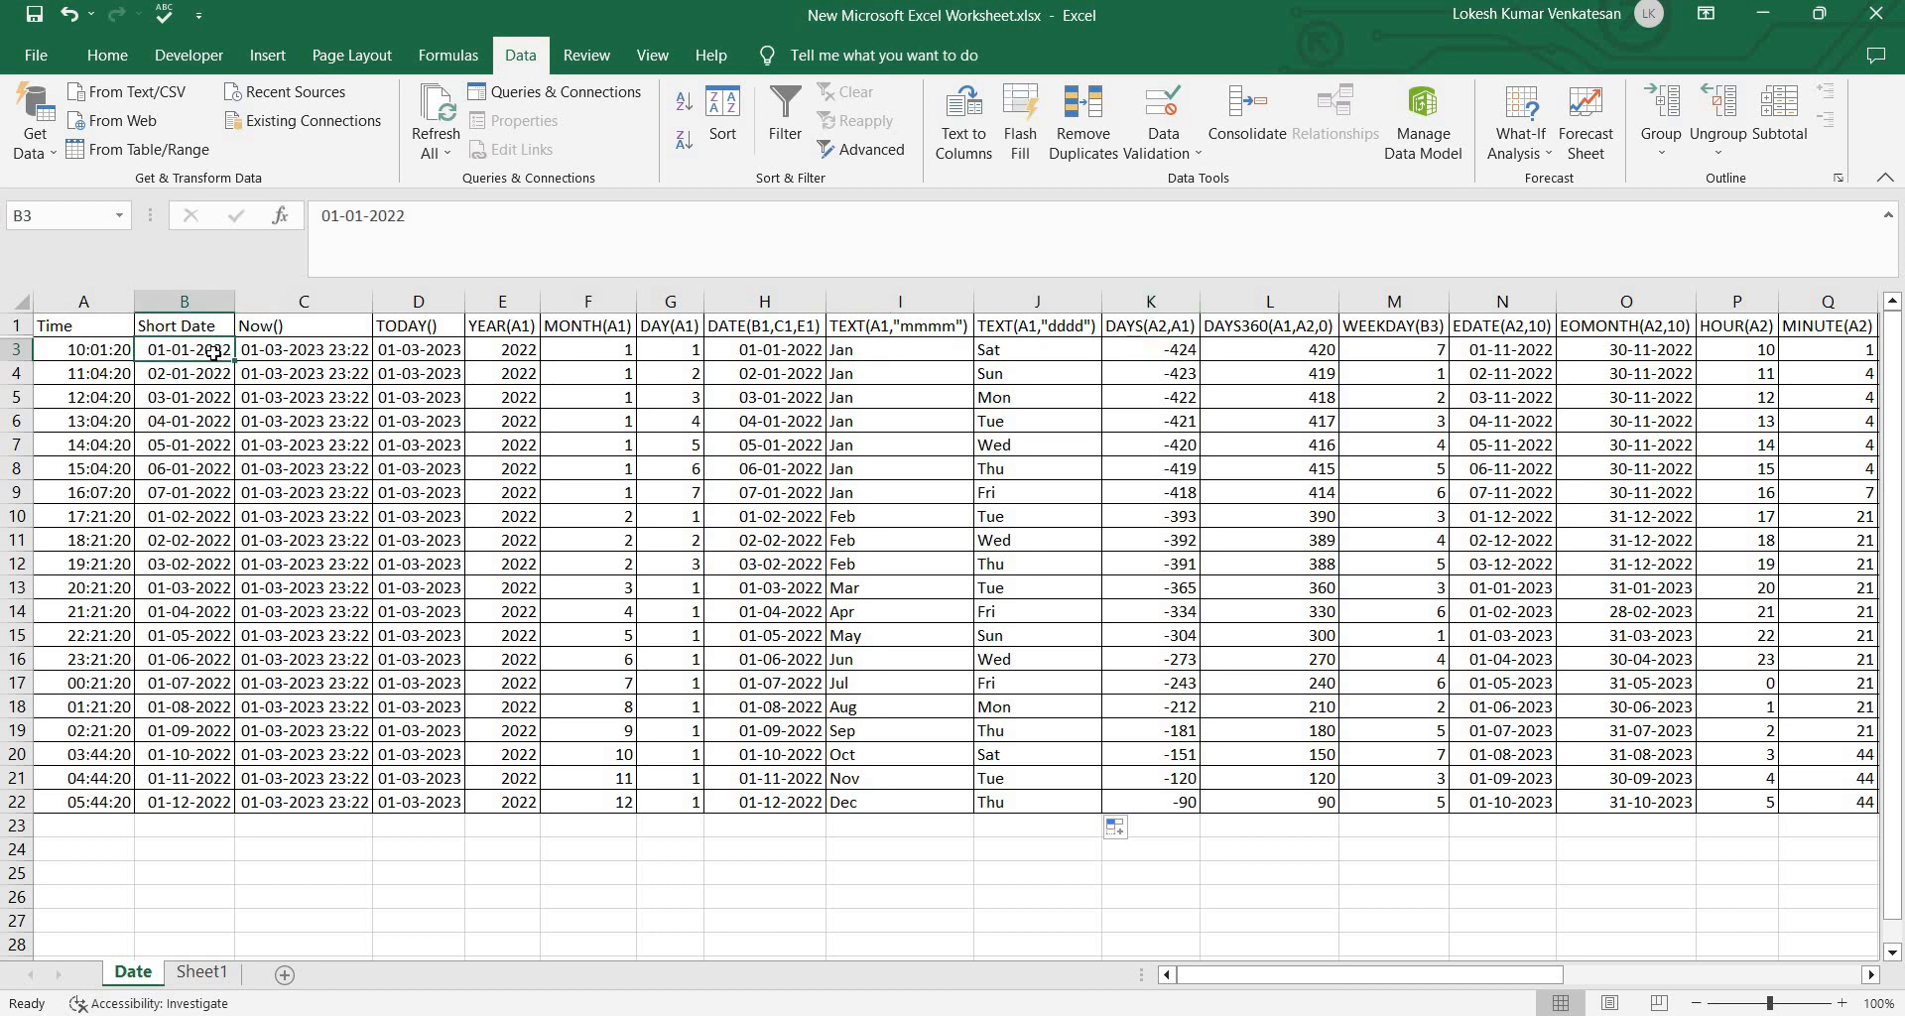
{"action": "left_click", "coordinate": [1188, 353]}
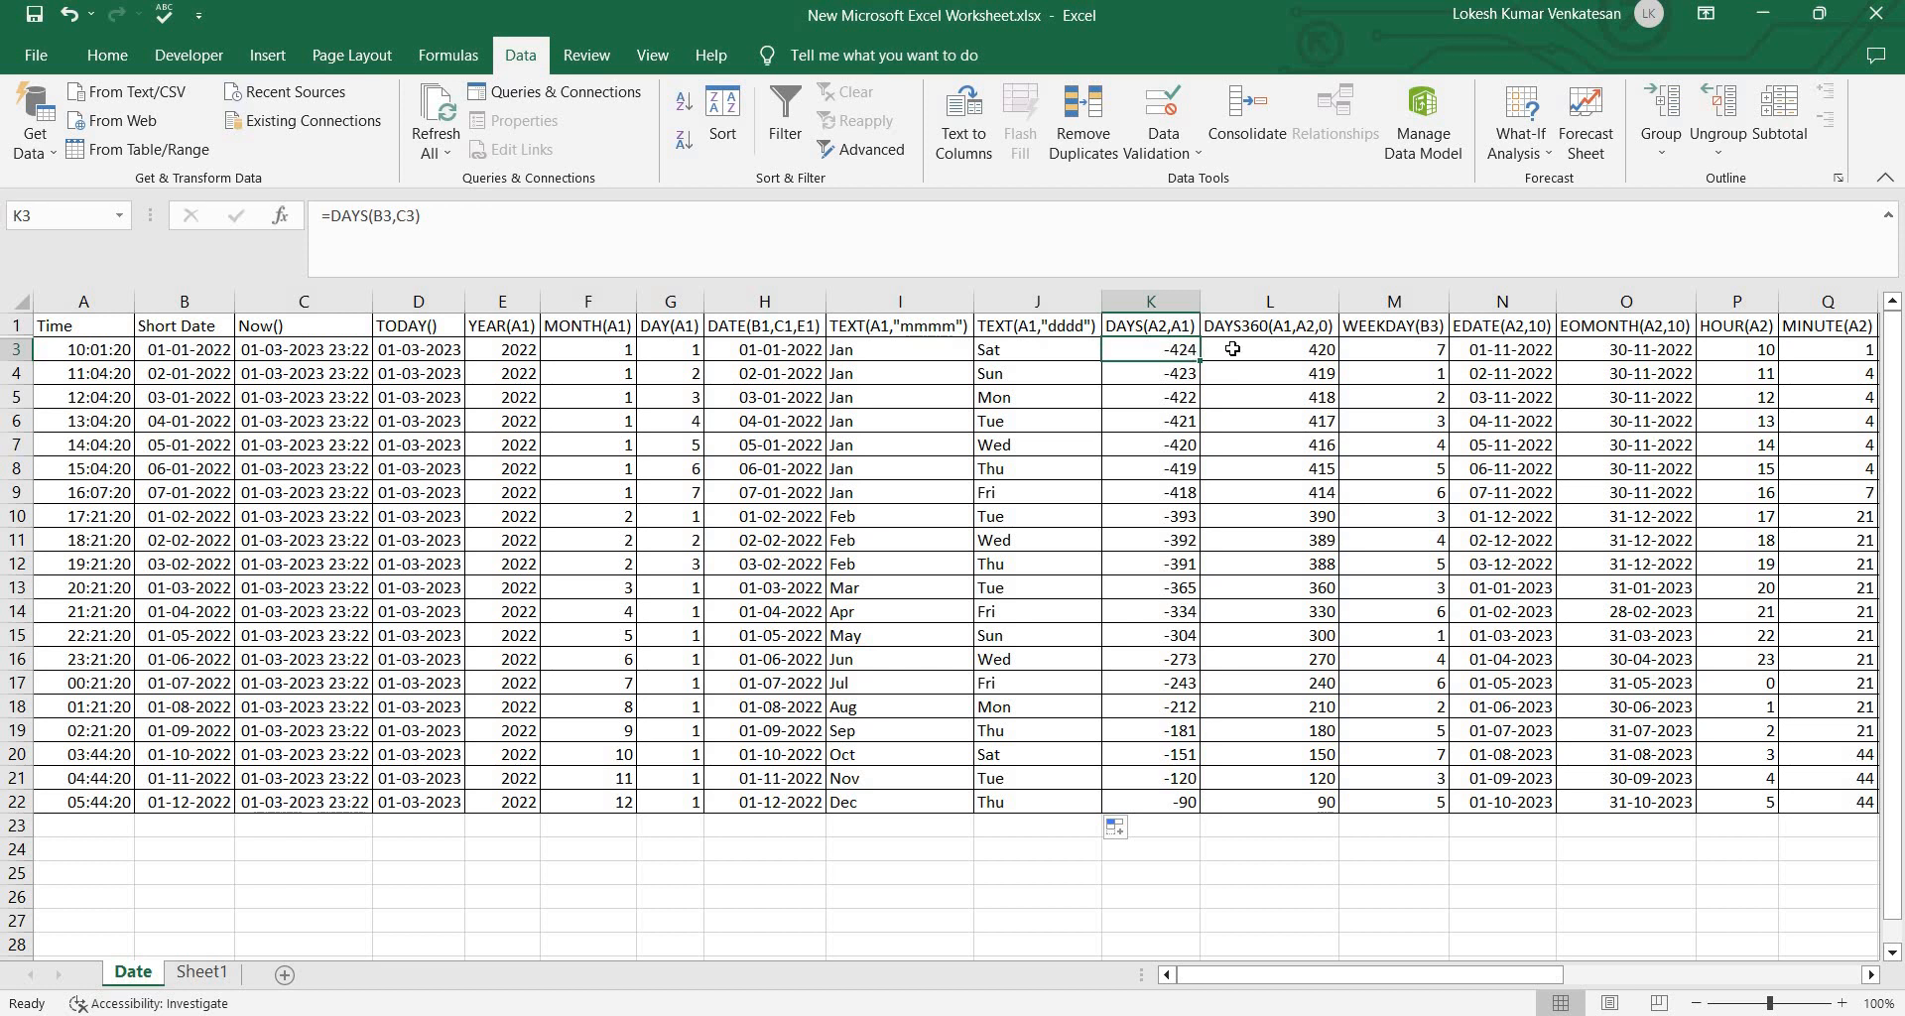
{"action": "left_click", "coordinate": [1232, 349]}
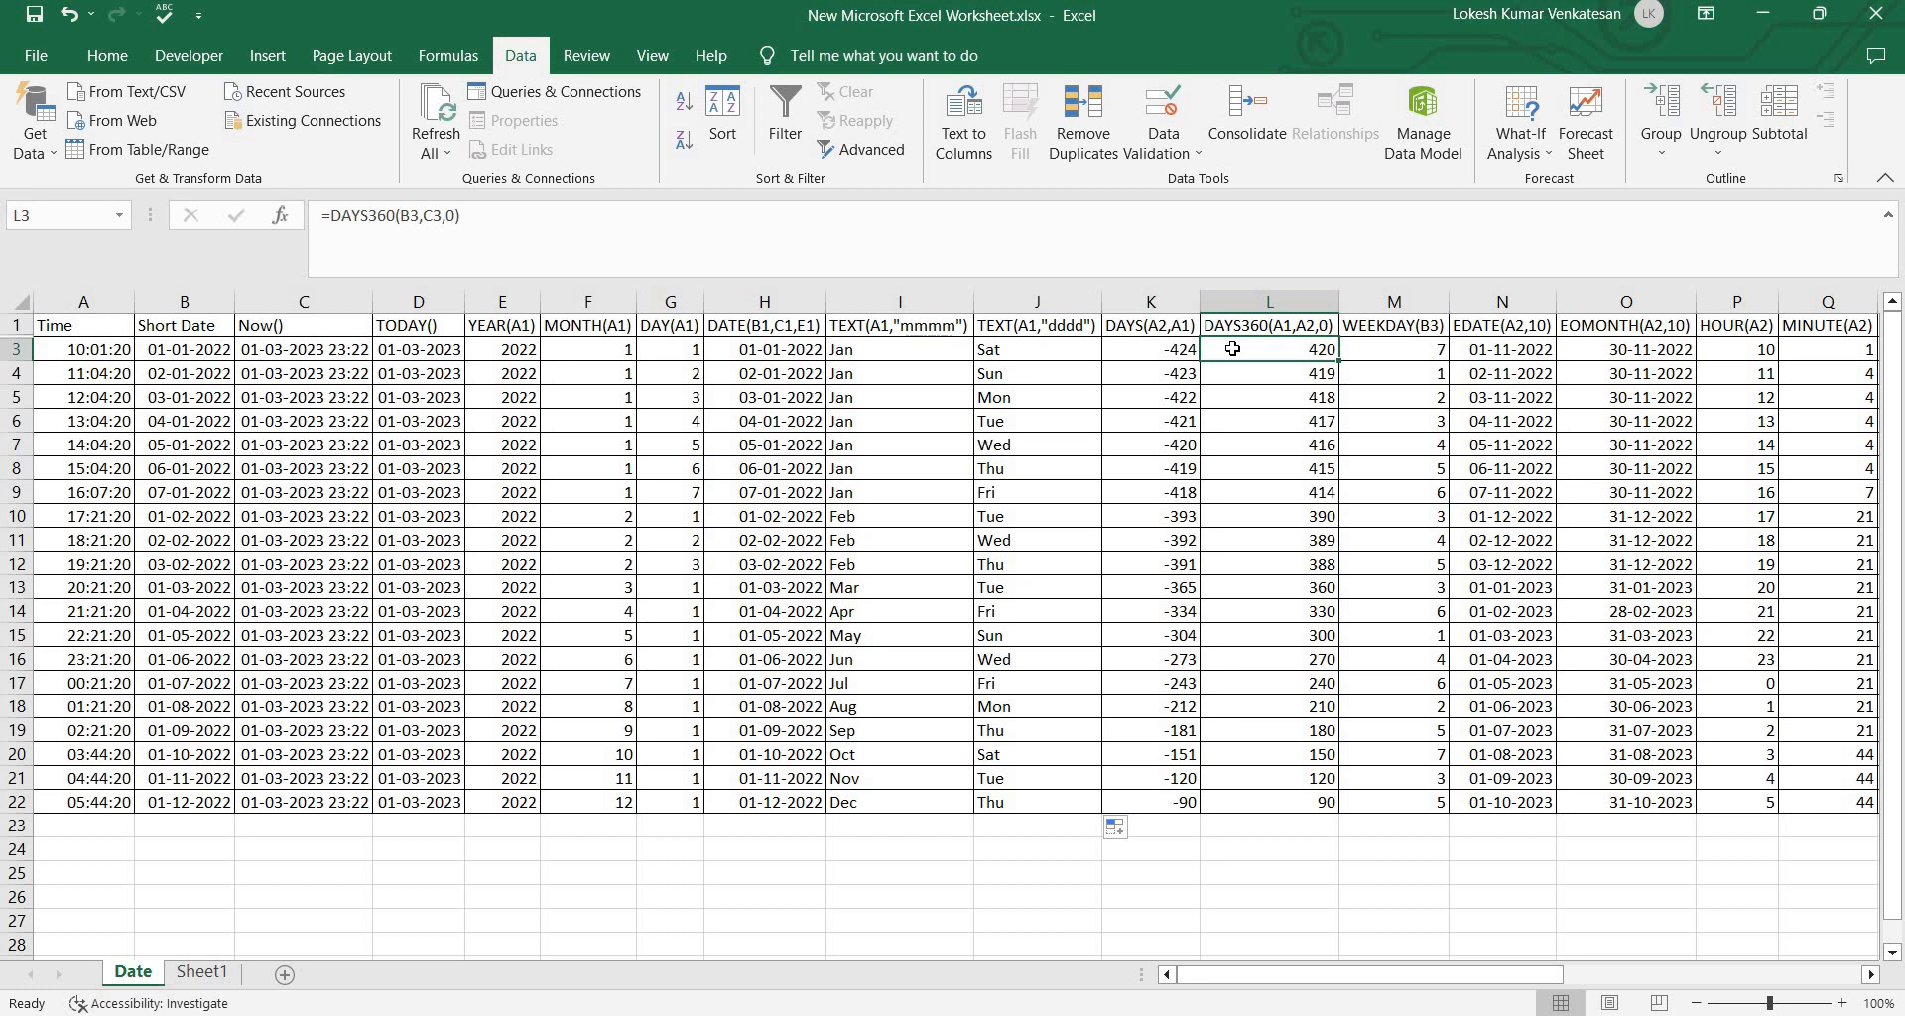
{"action": "left_click", "coordinate": [1397, 344]}
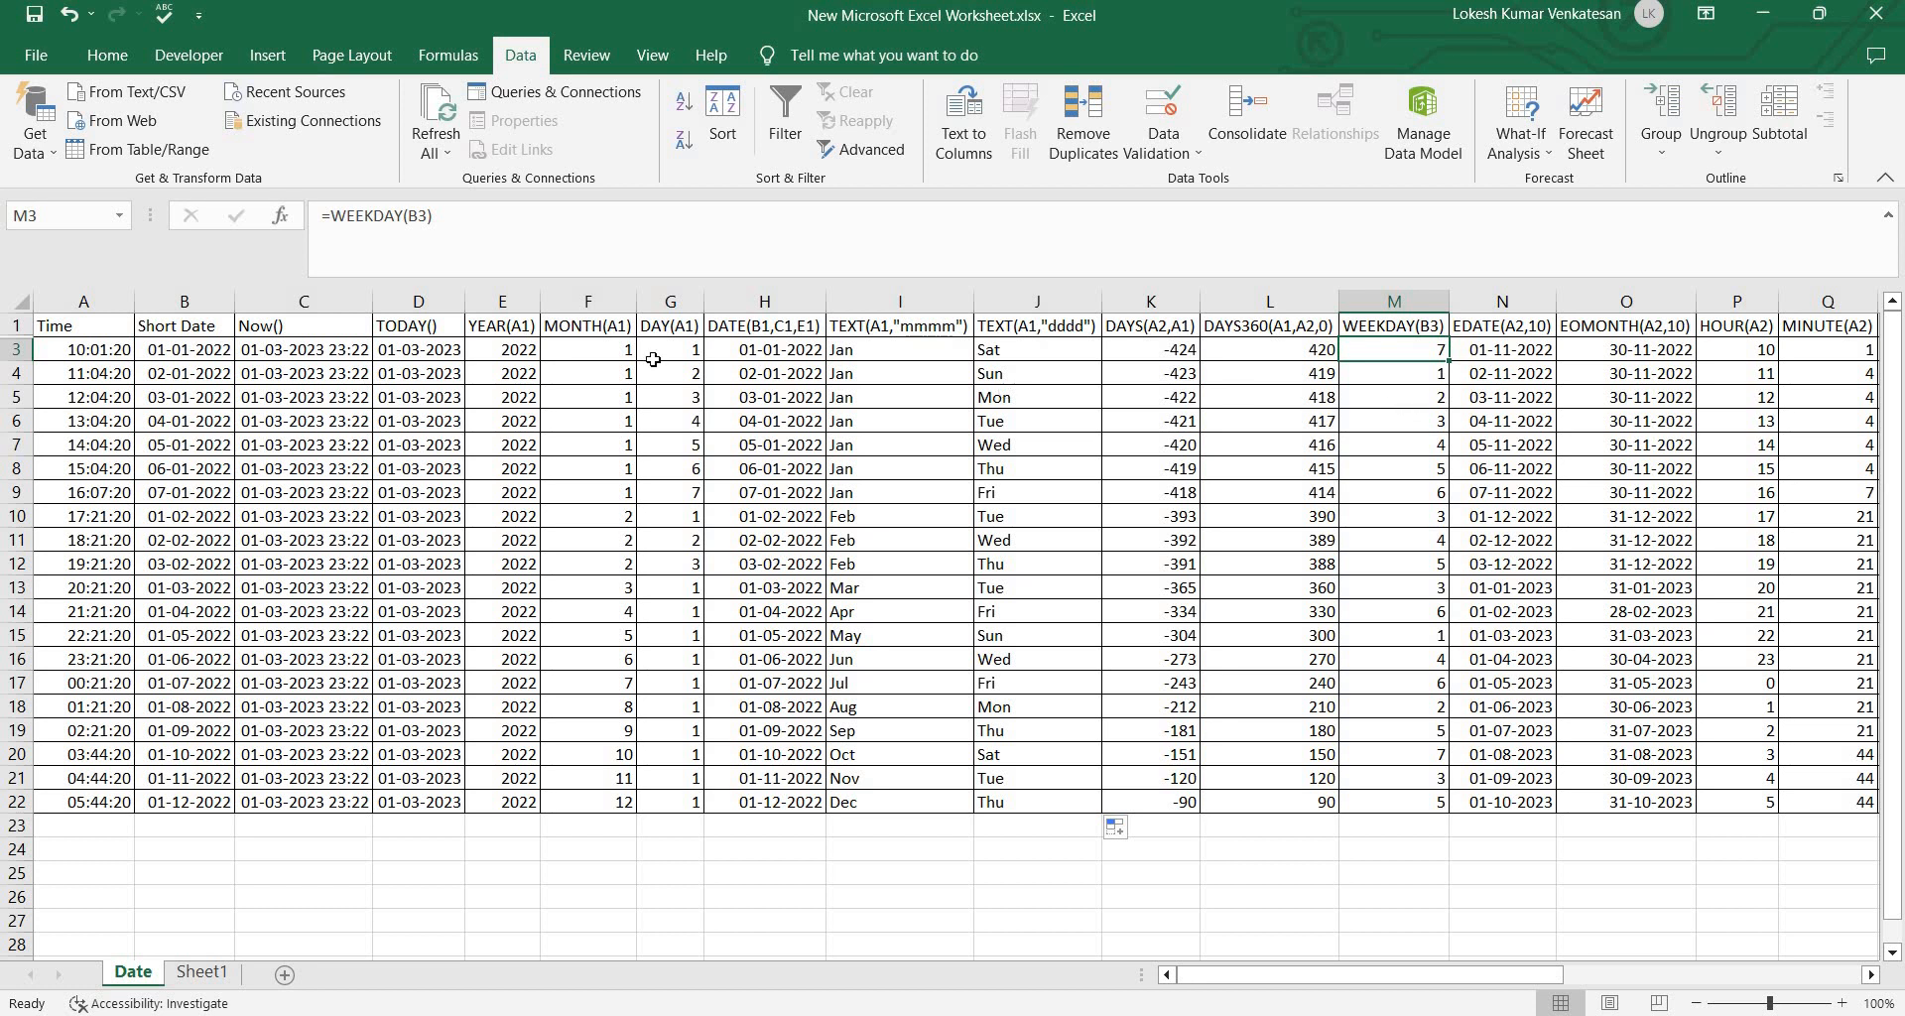
{"action": "left_click", "coordinate": [220, 351]}
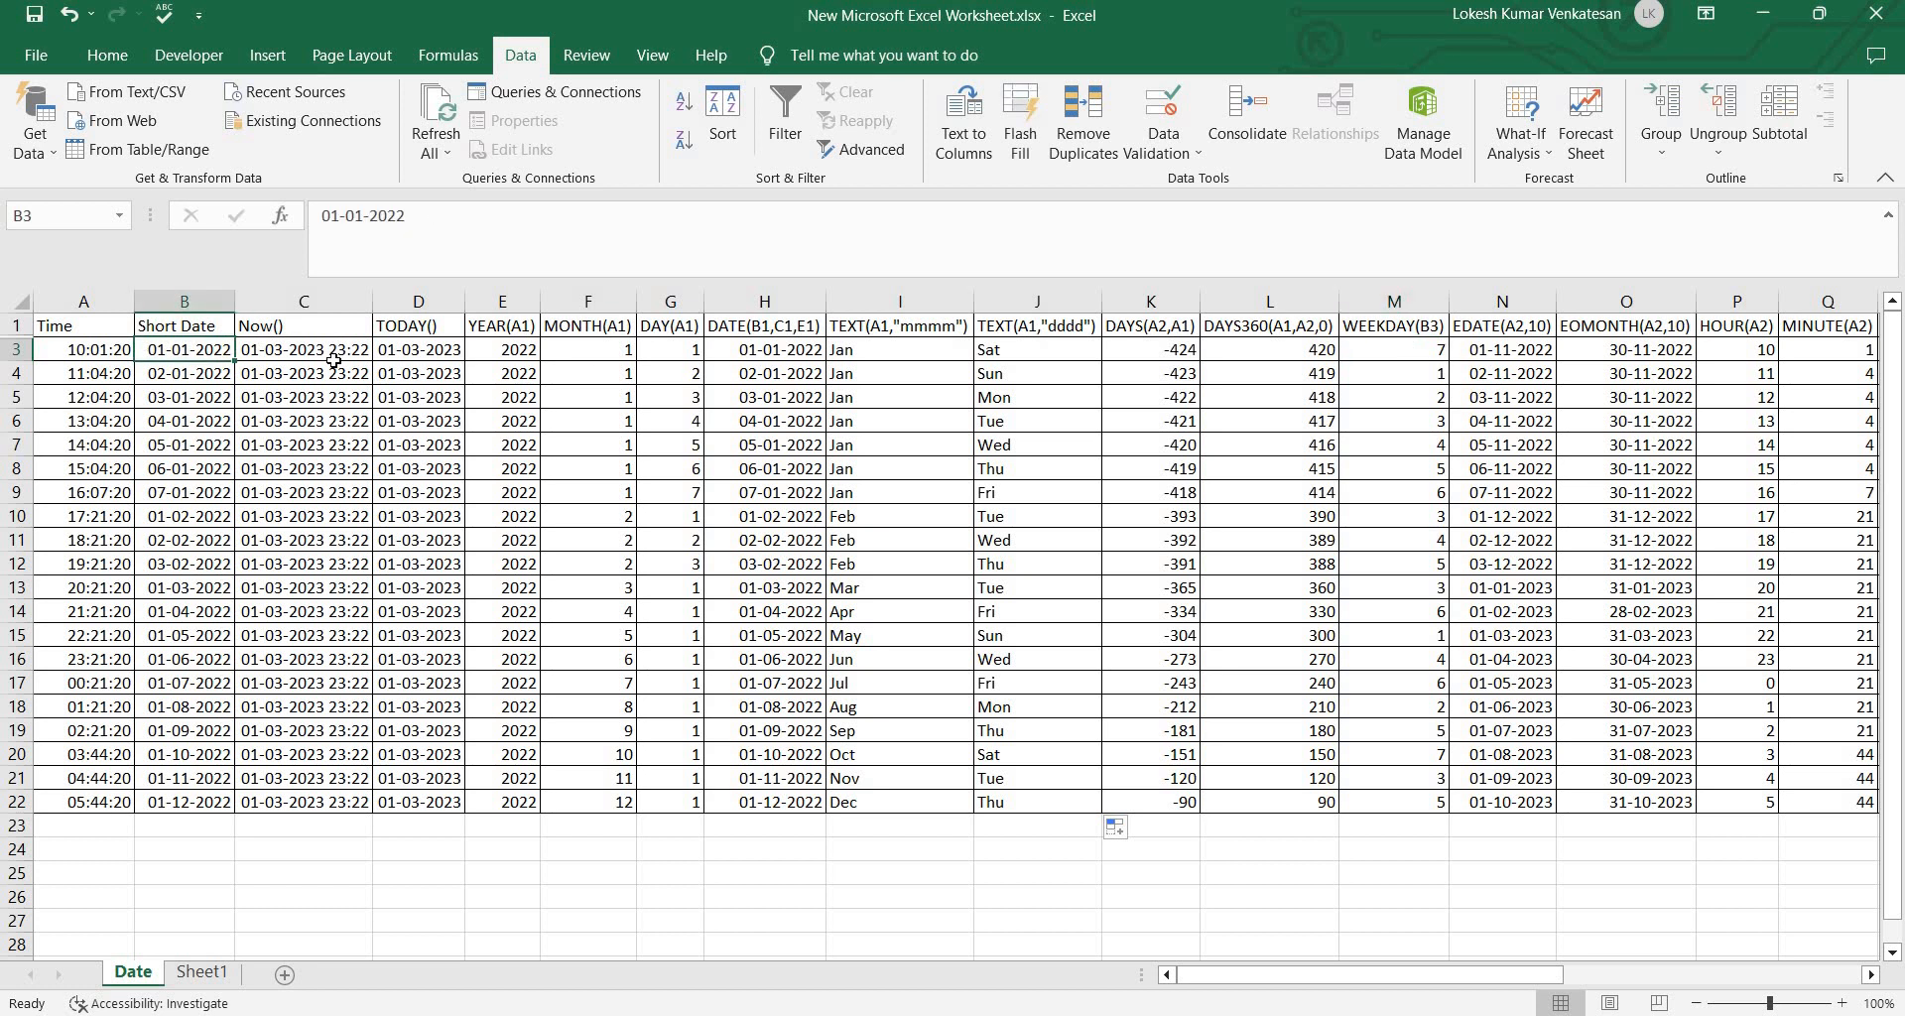
{"action": "left_click", "coordinate": [1389, 352]}
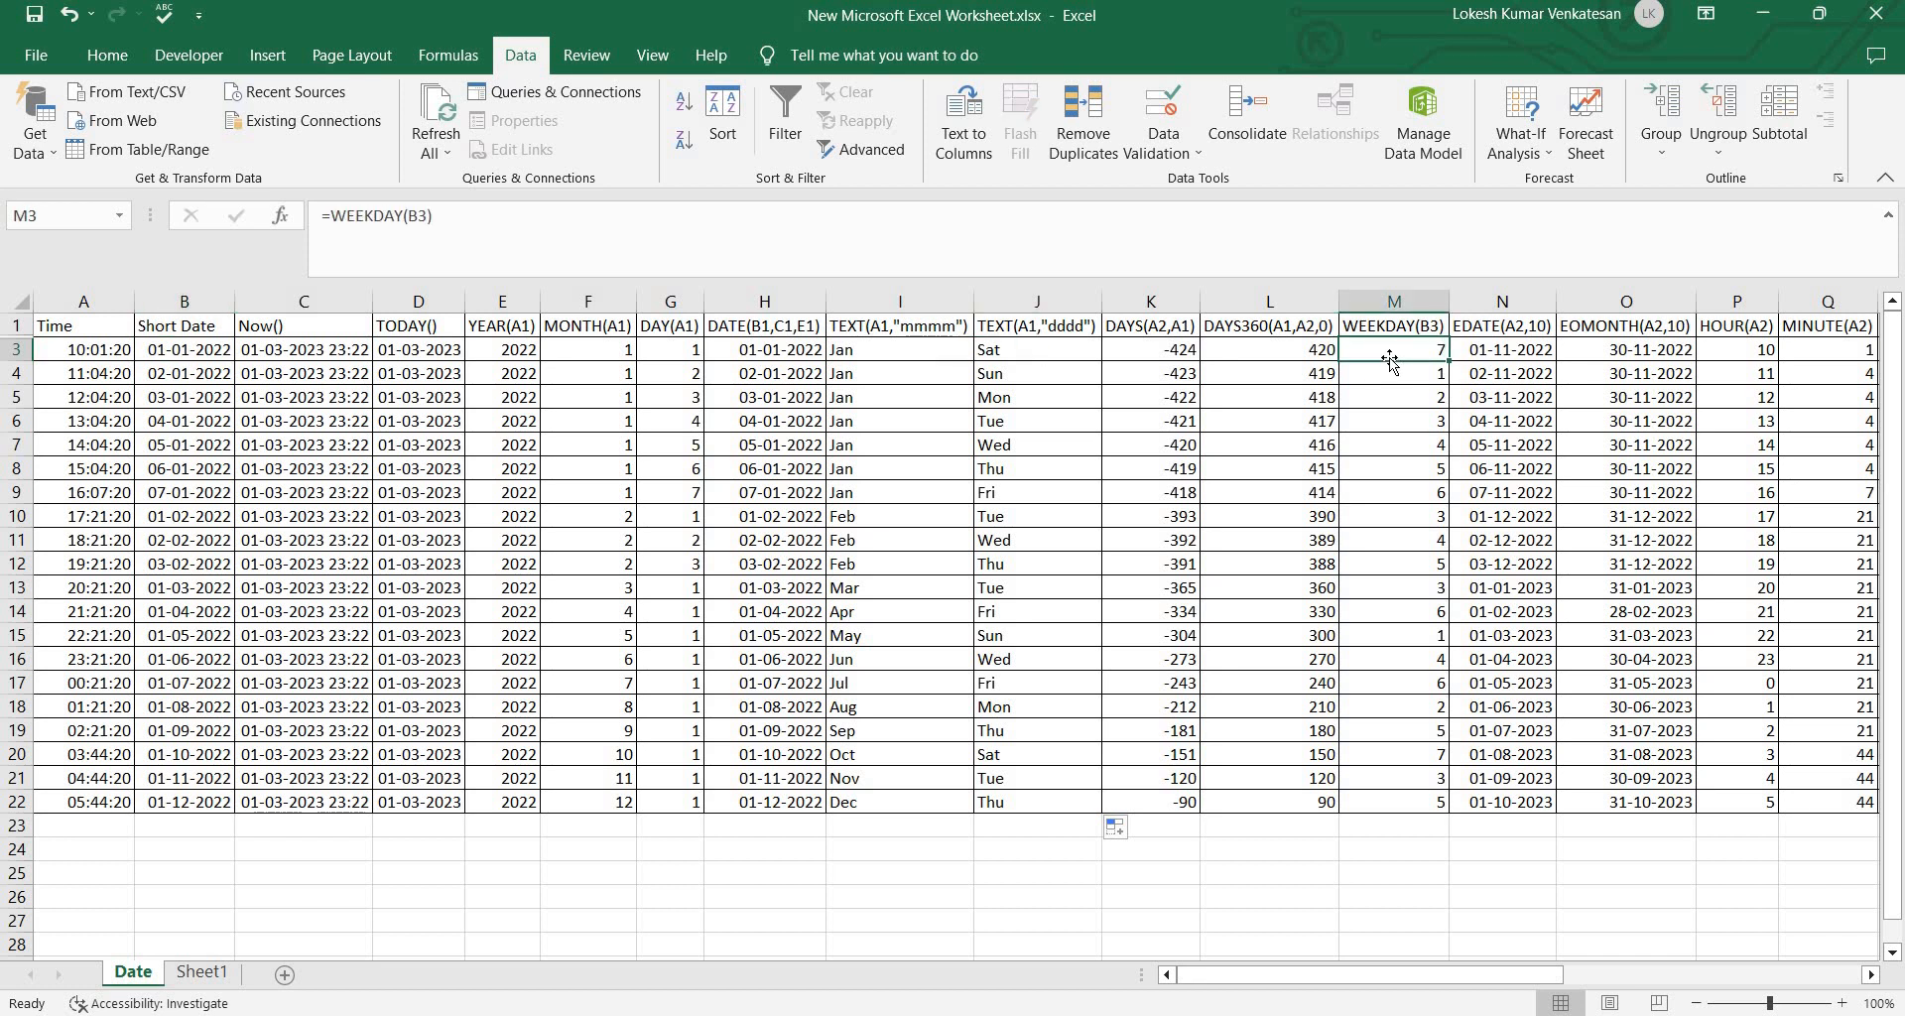
Step: Review the start date and months arguments of the EDATE formula in N3 and compare it with the EOMONTH formula in O3
{"action": "left_click", "coordinate": [1507, 347]}
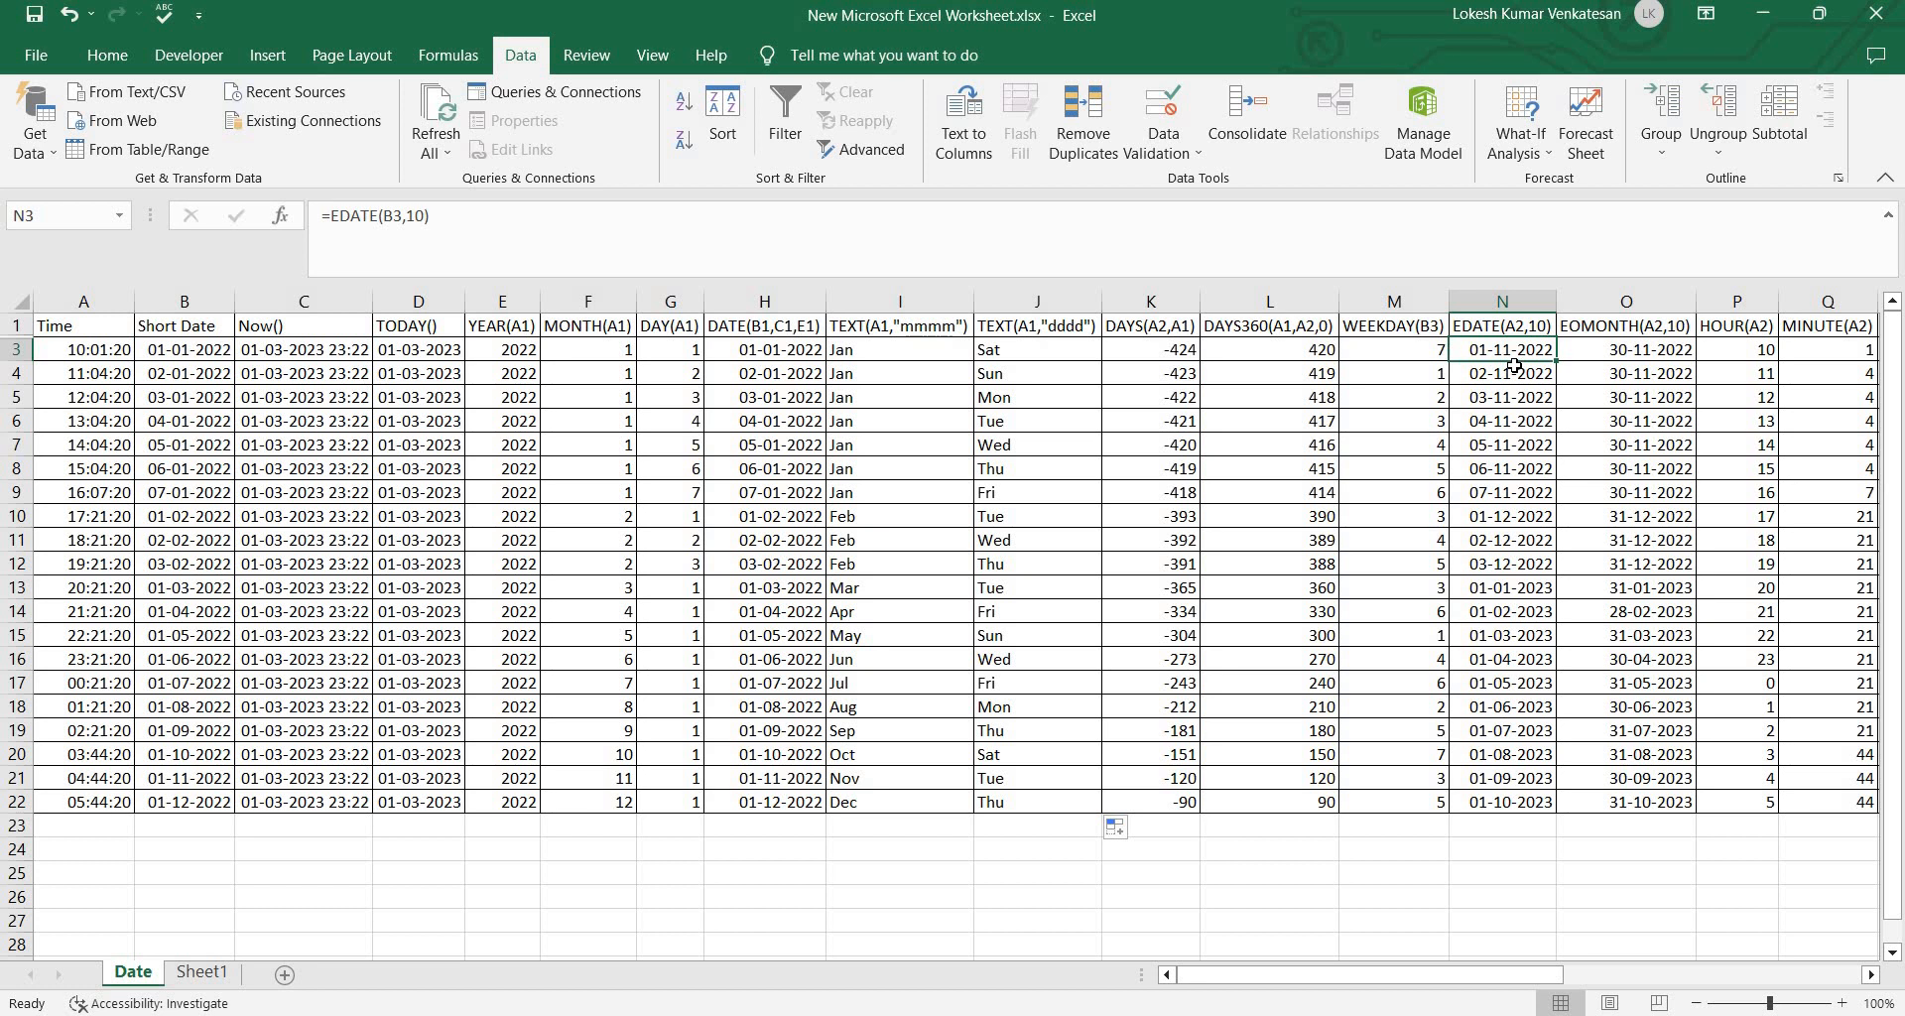
{"action": "left_click", "coordinate": [281, 216]}
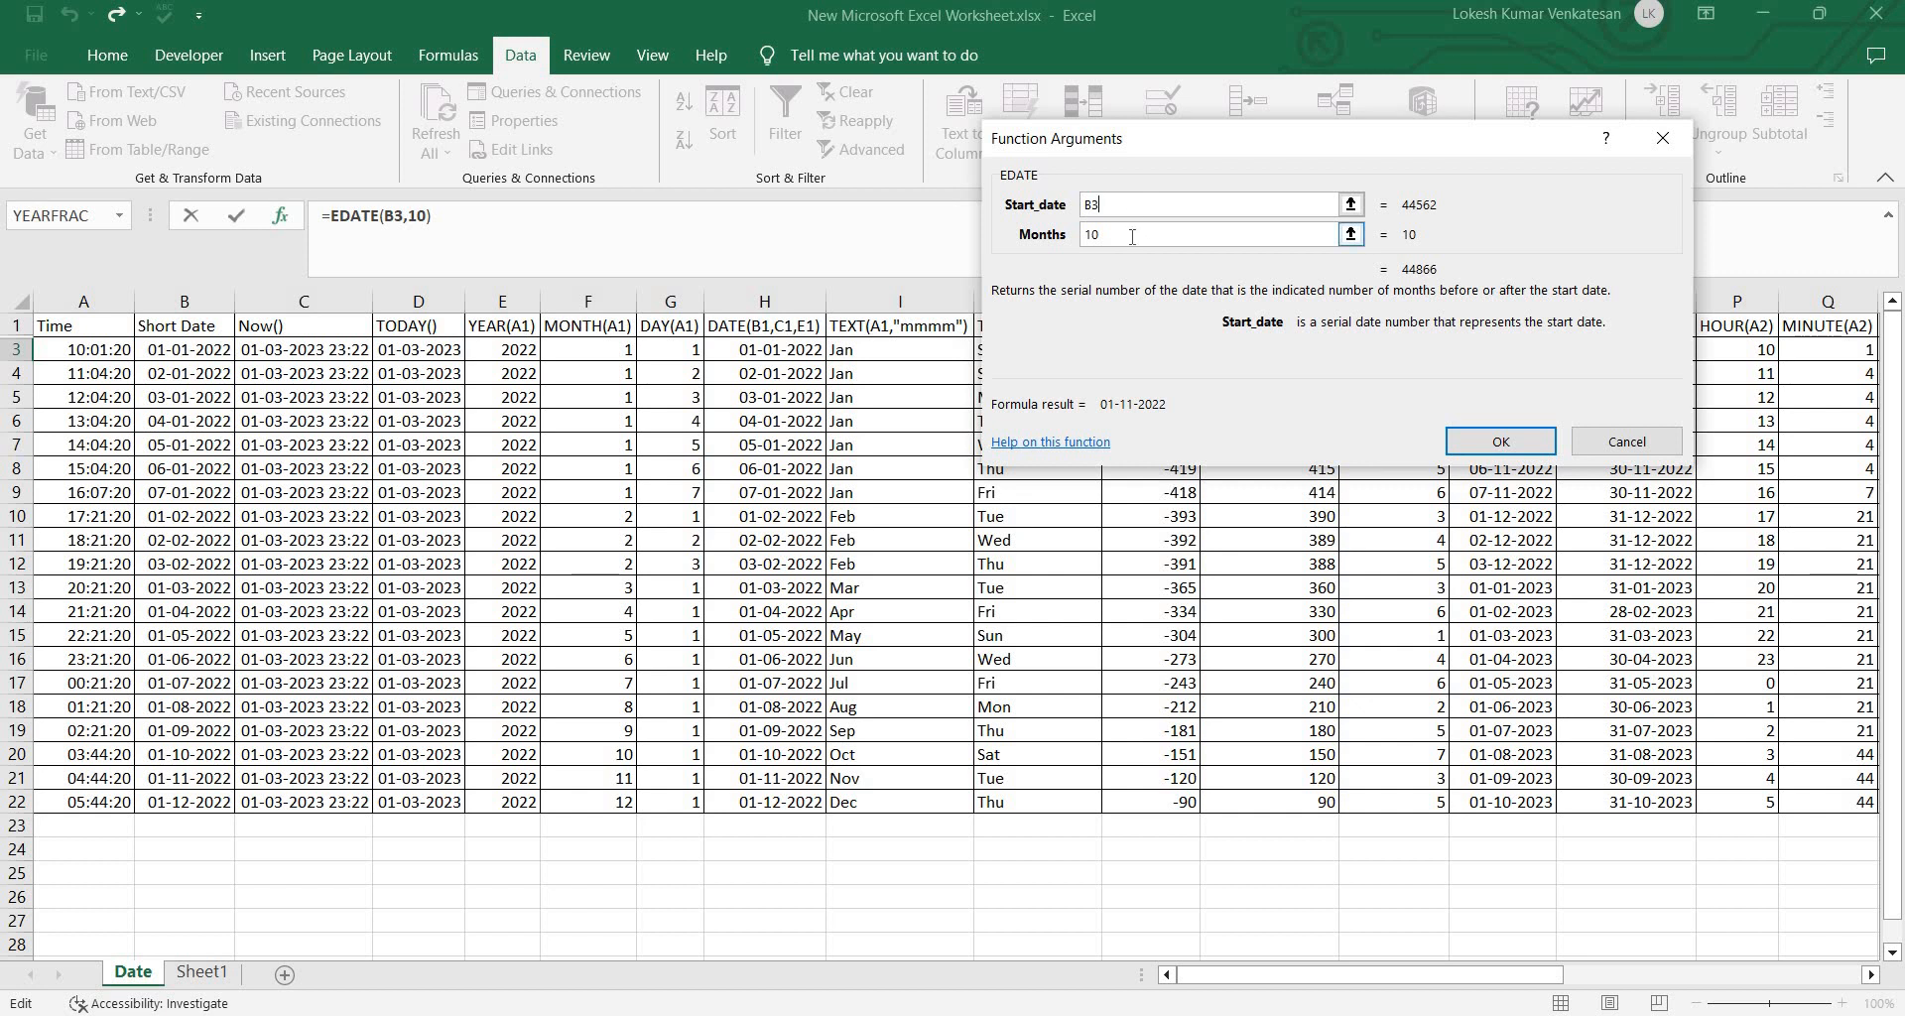
{"action": "left_click", "coordinate": [1132, 236]}
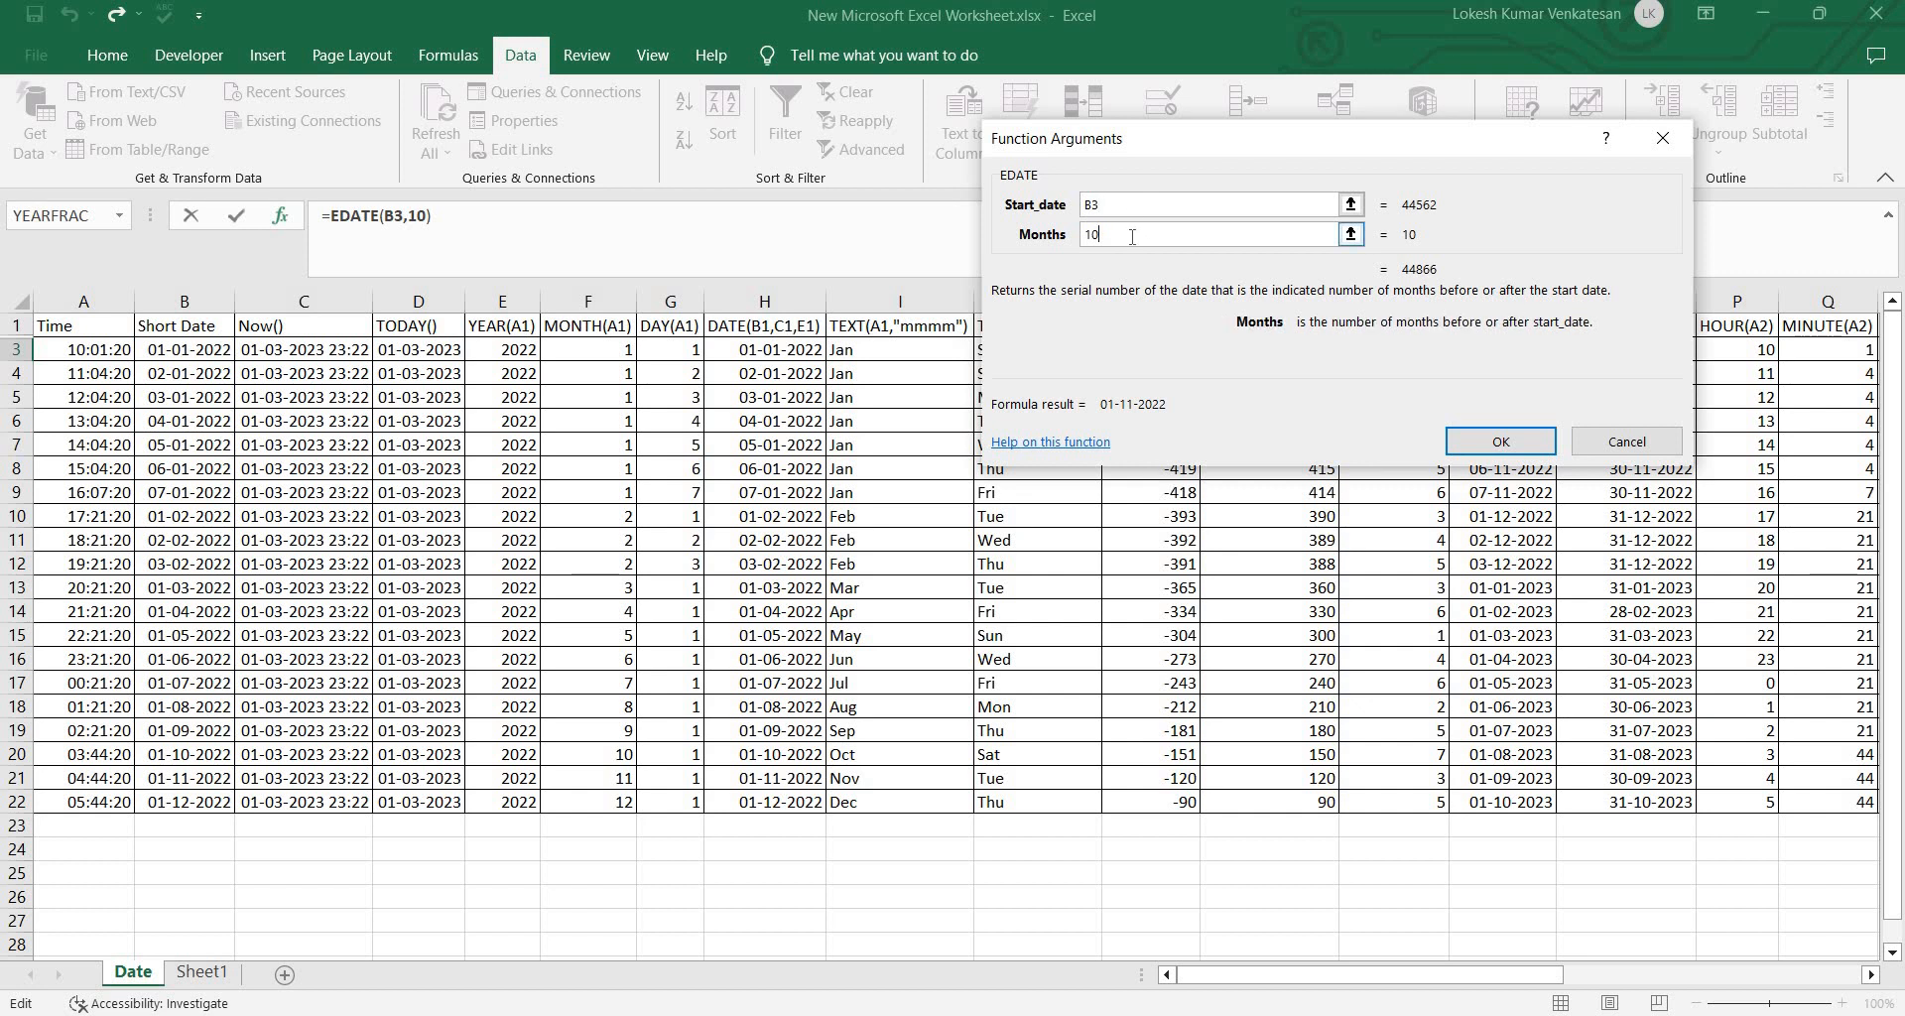
{"action": "left_click", "coordinate": [1501, 441]}
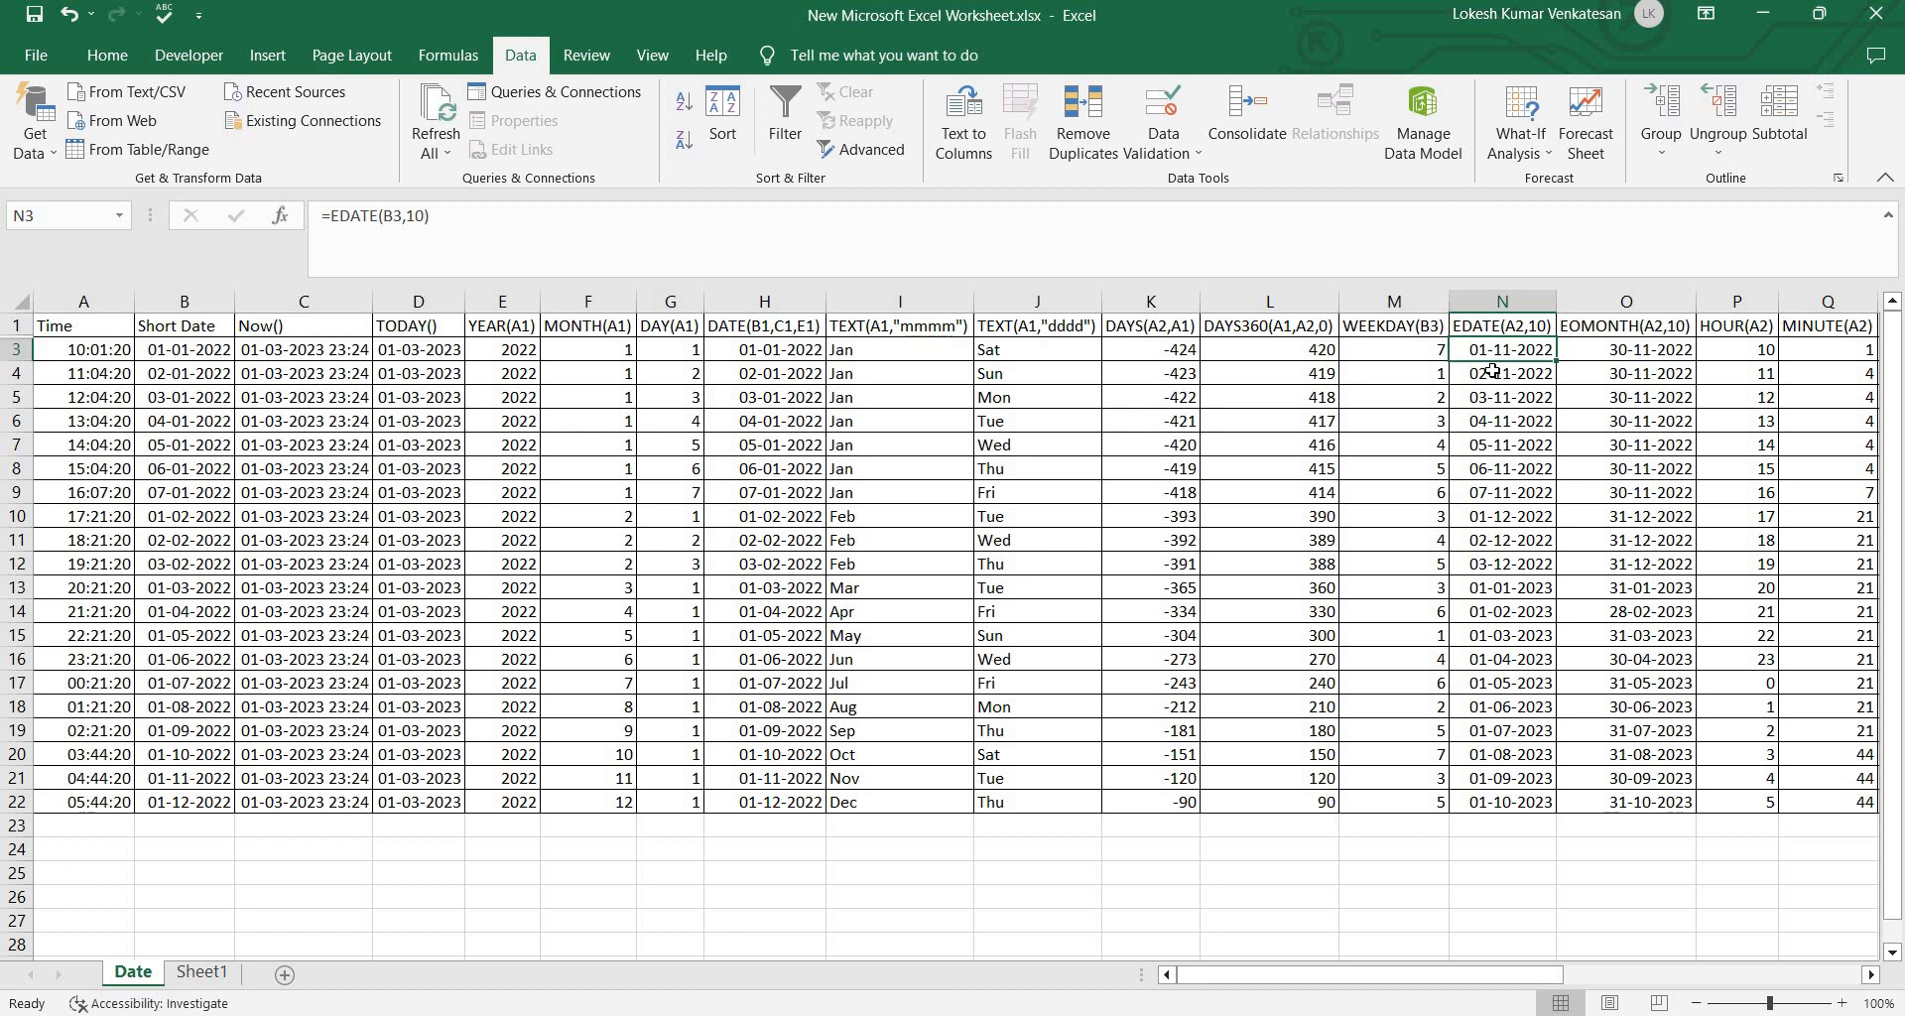
{"action": "left_click", "coordinate": [1608, 352]}
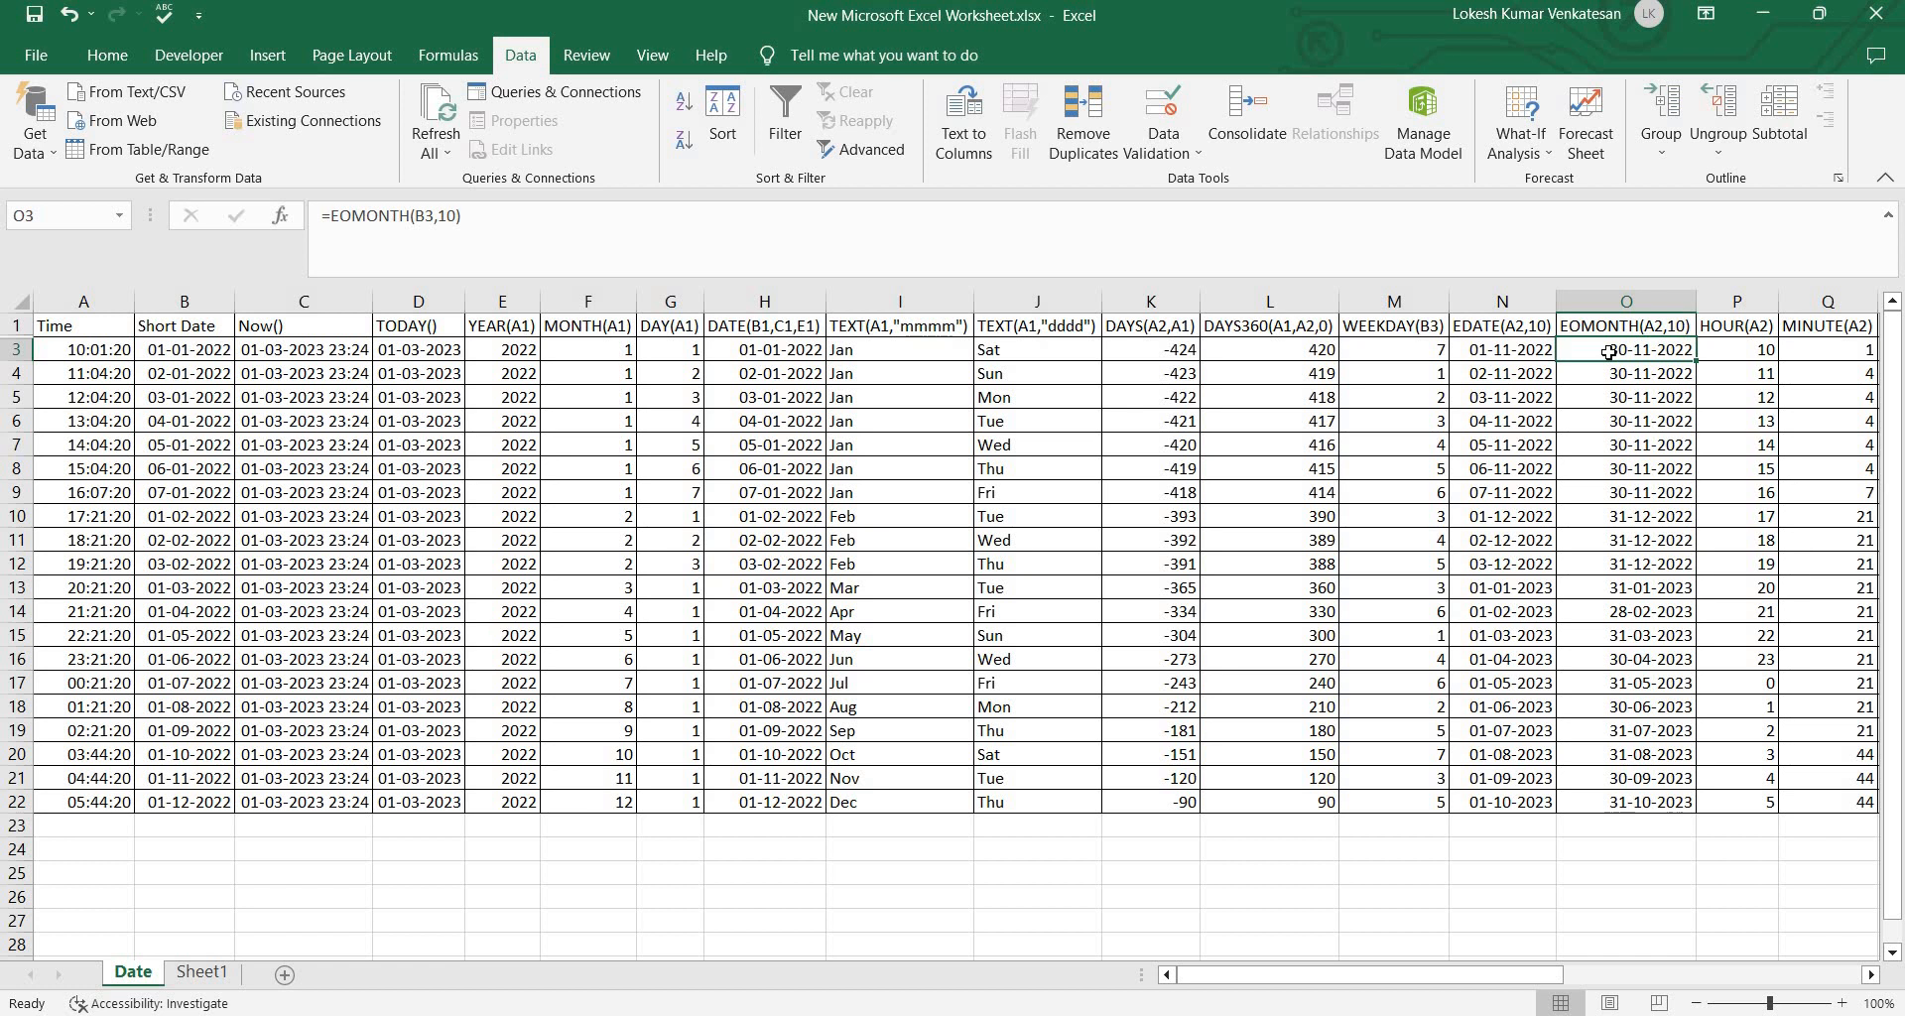
{"action": "left_click", "coordinate": [1531, 346]}
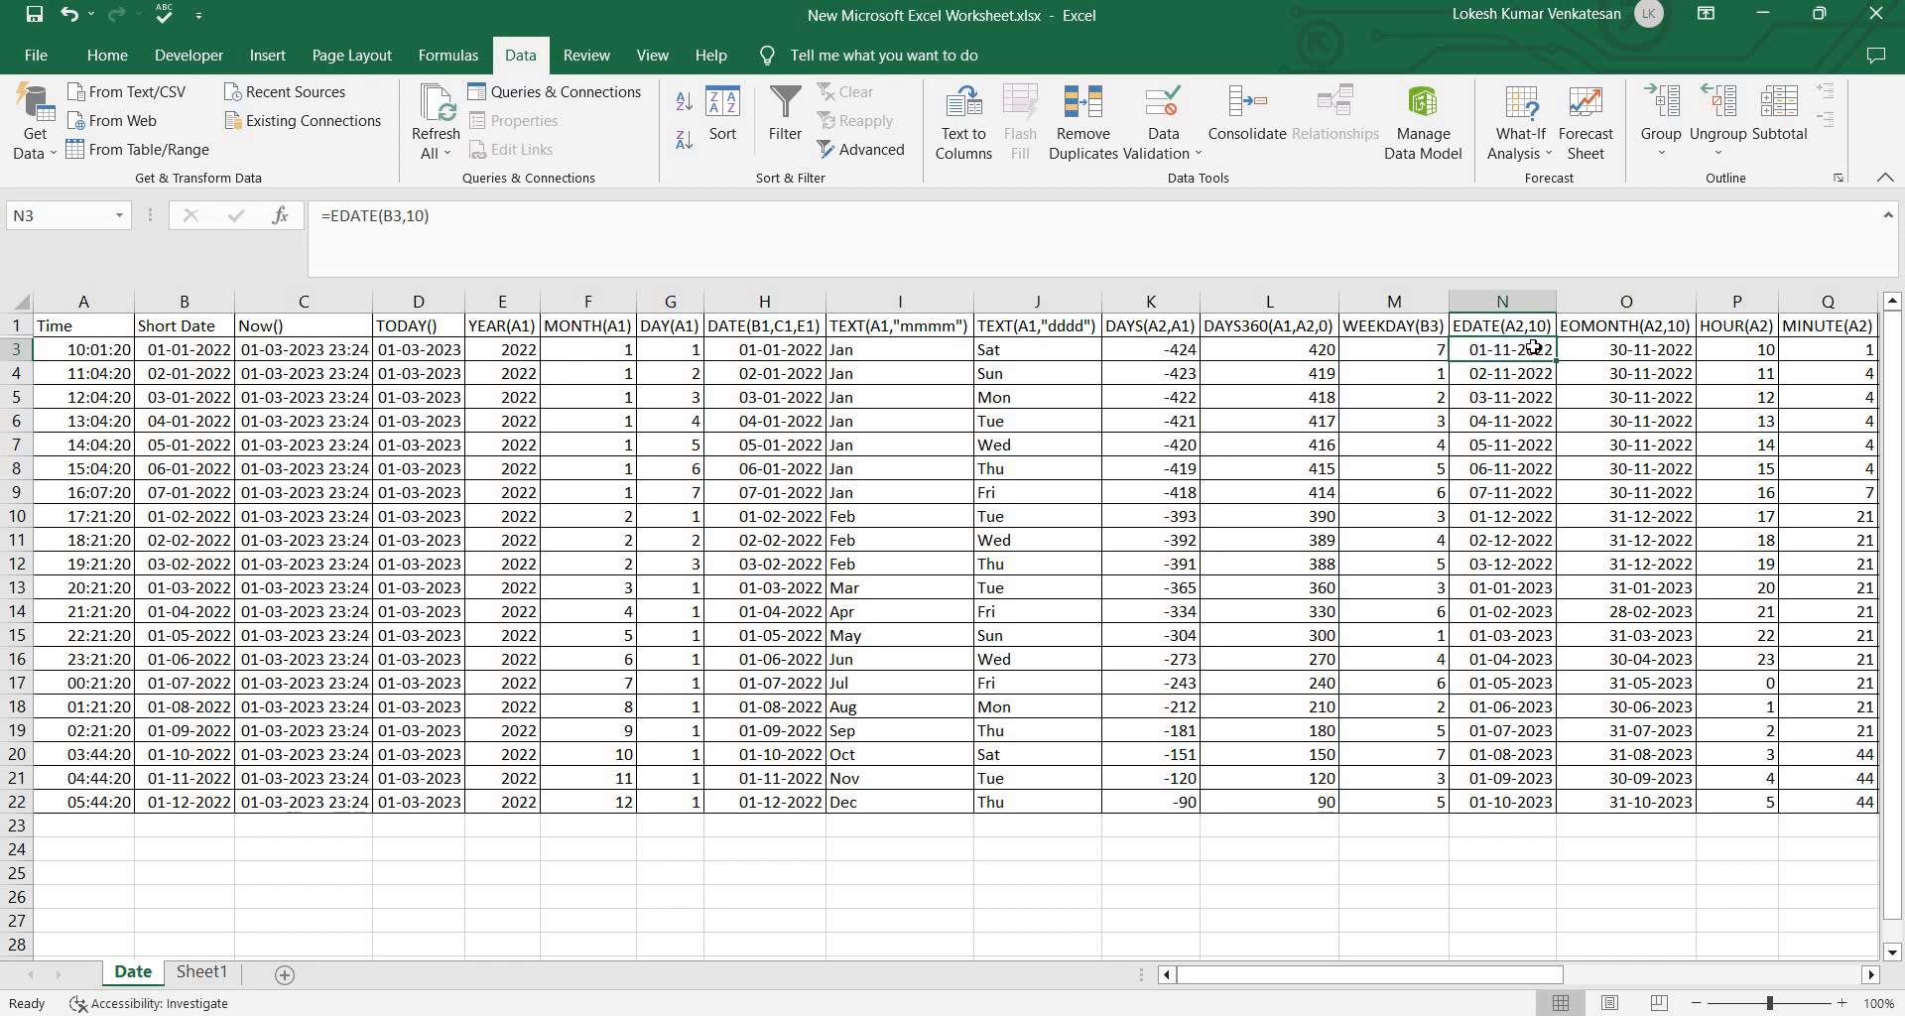
{"action": "left_click", "coordinate": [1624, 353]}
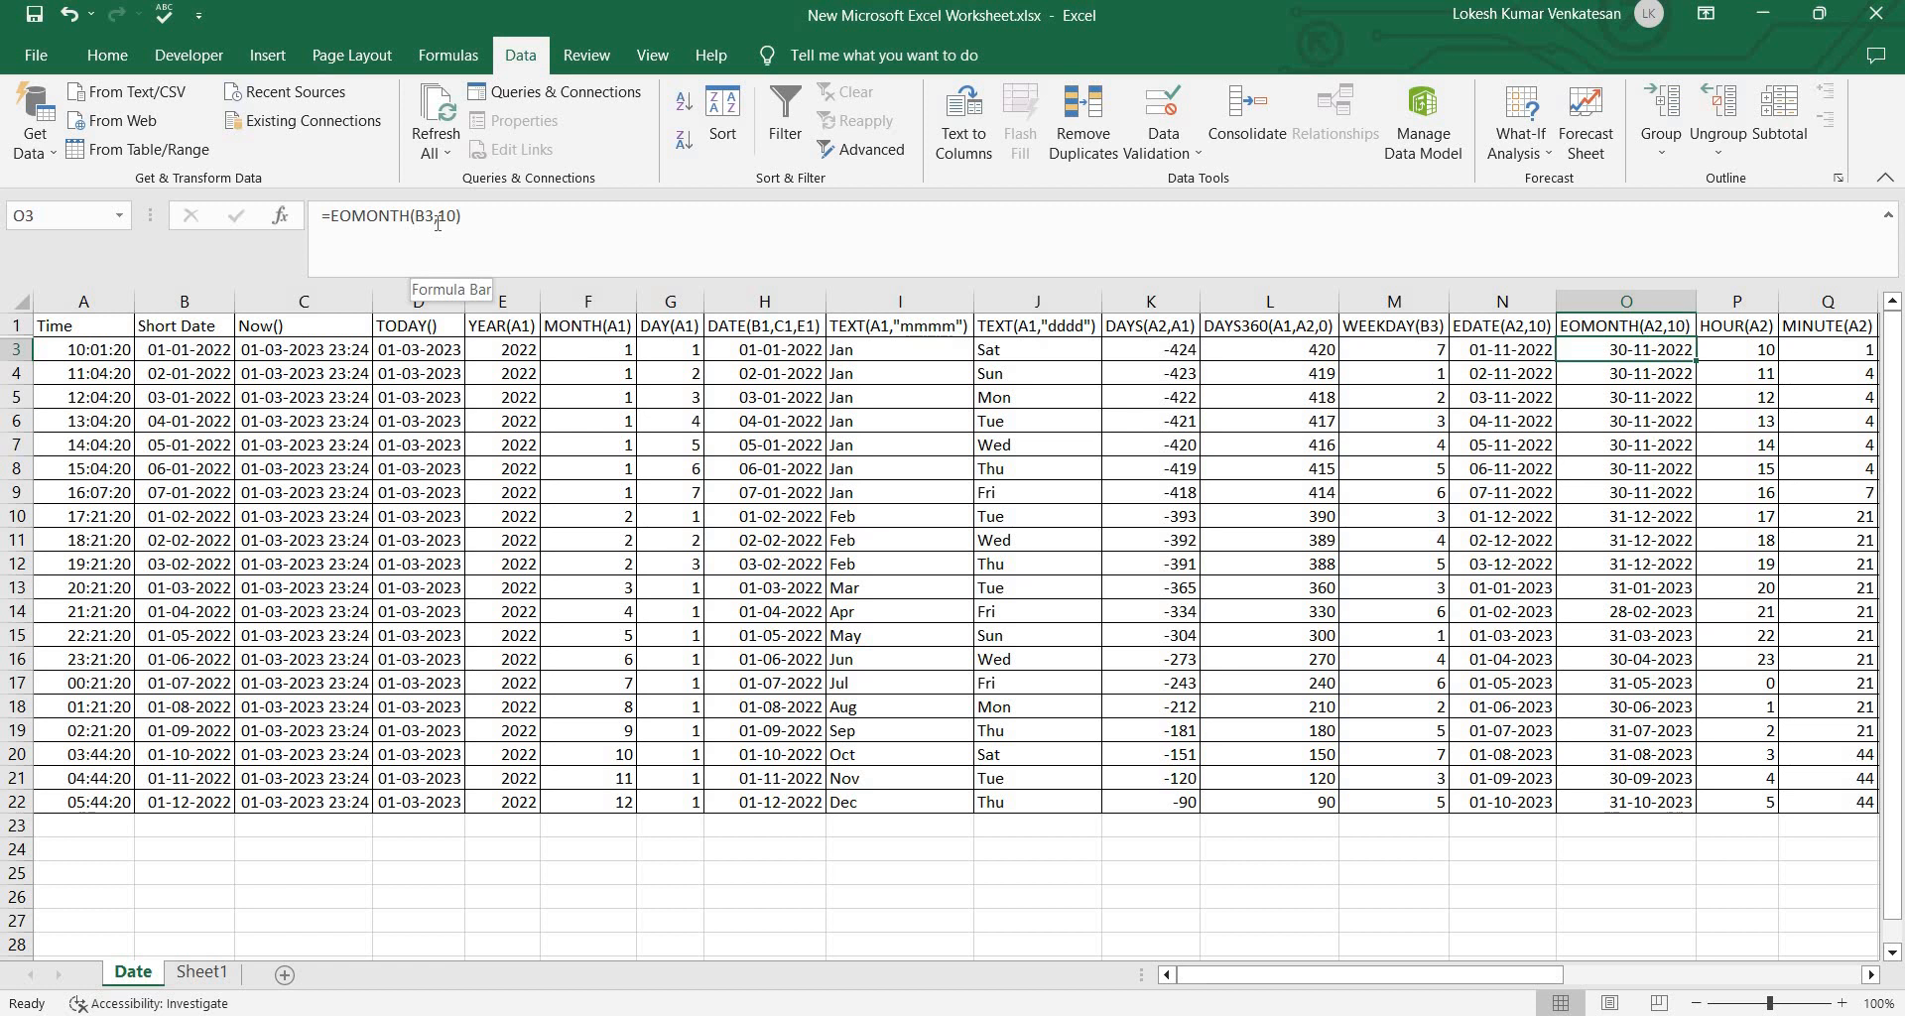
Step: Inspect the start date and months arguments of the EOMONTH formula in O3
{"action": "left_click", "coordinate": [457, 218]}
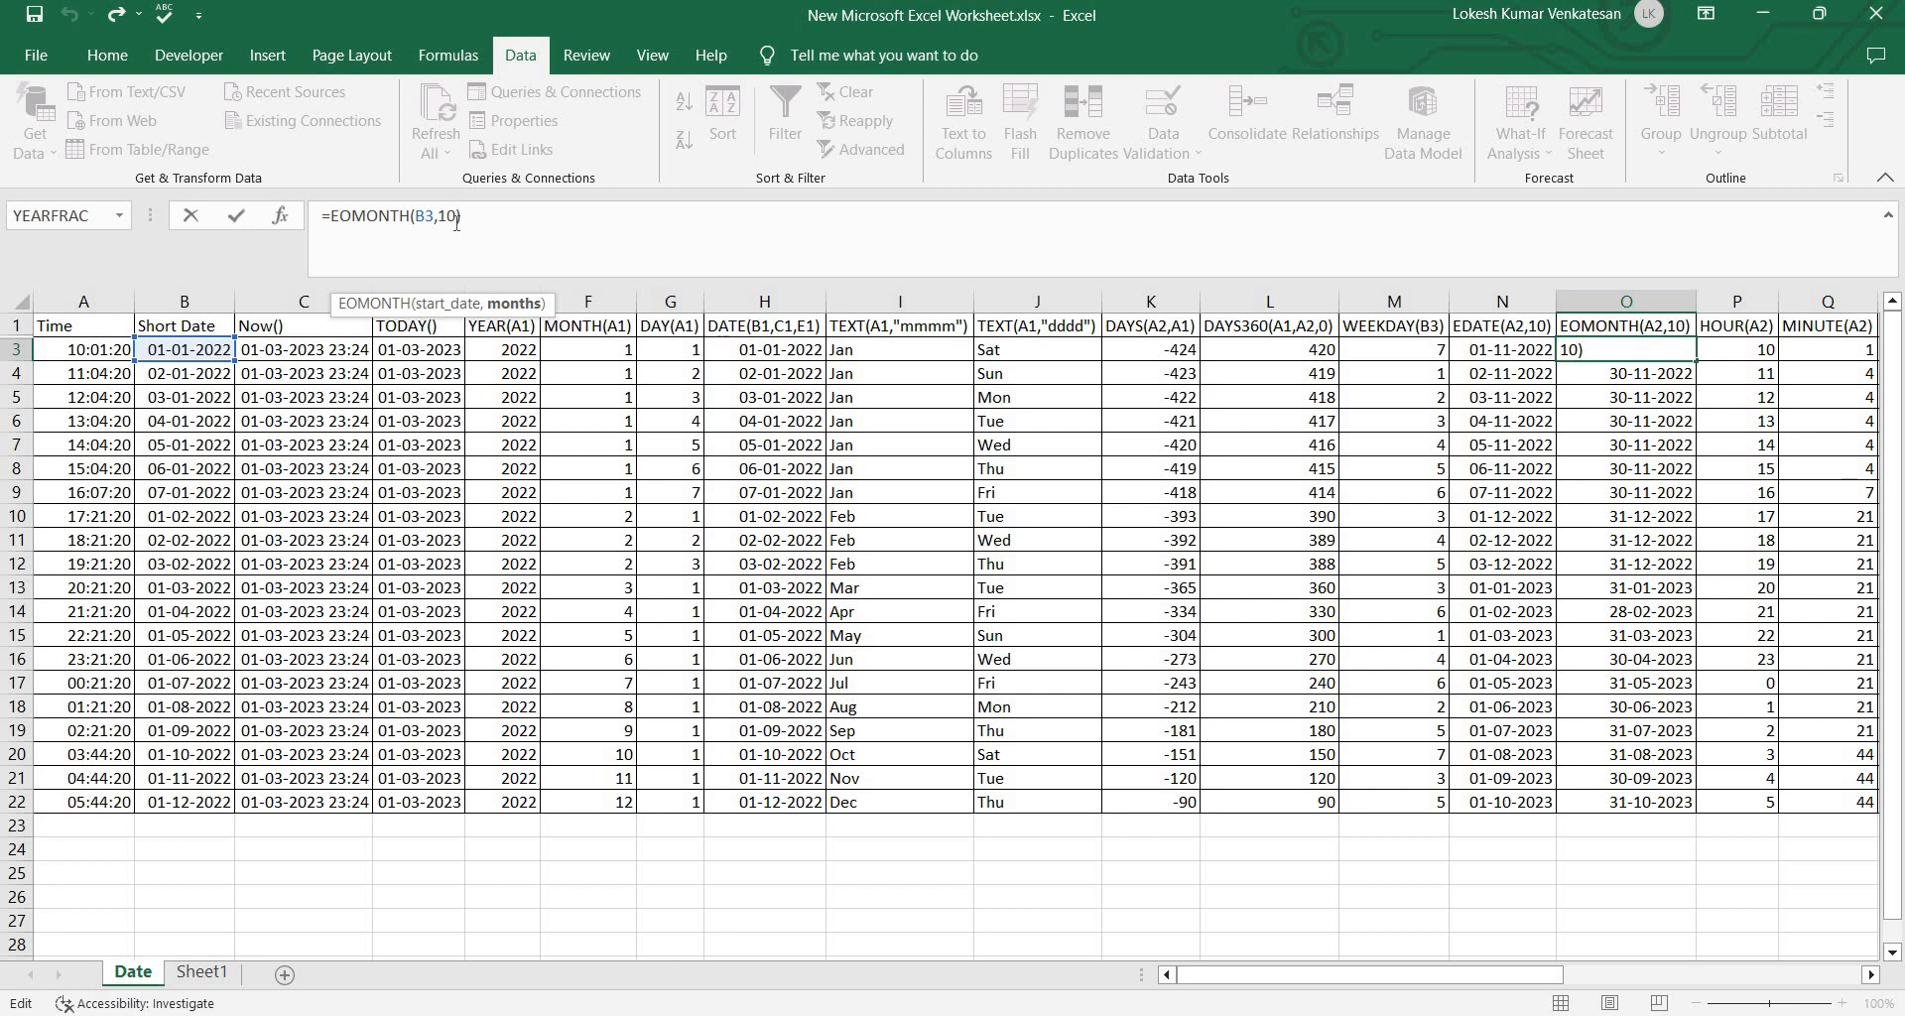
{"action": "key", "text": "Return"}
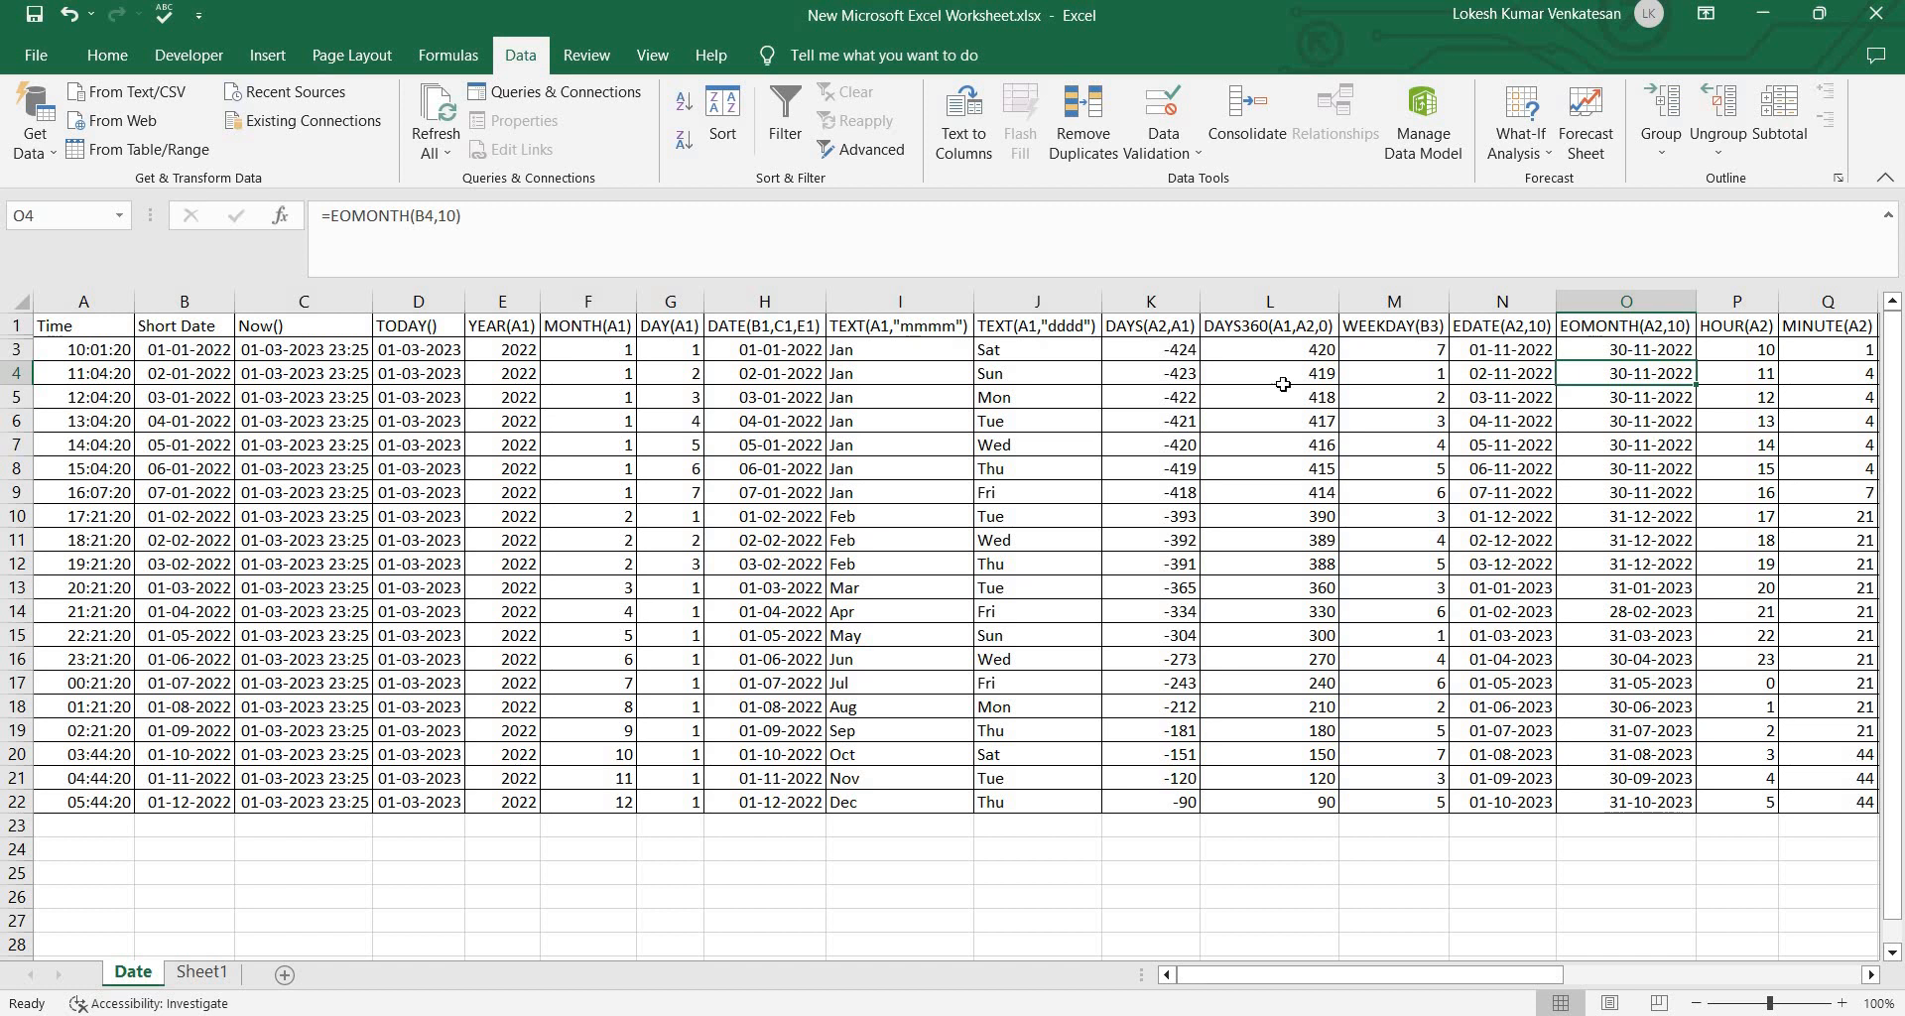
{"action": "left_click", "coordinate": [1680, 355]}
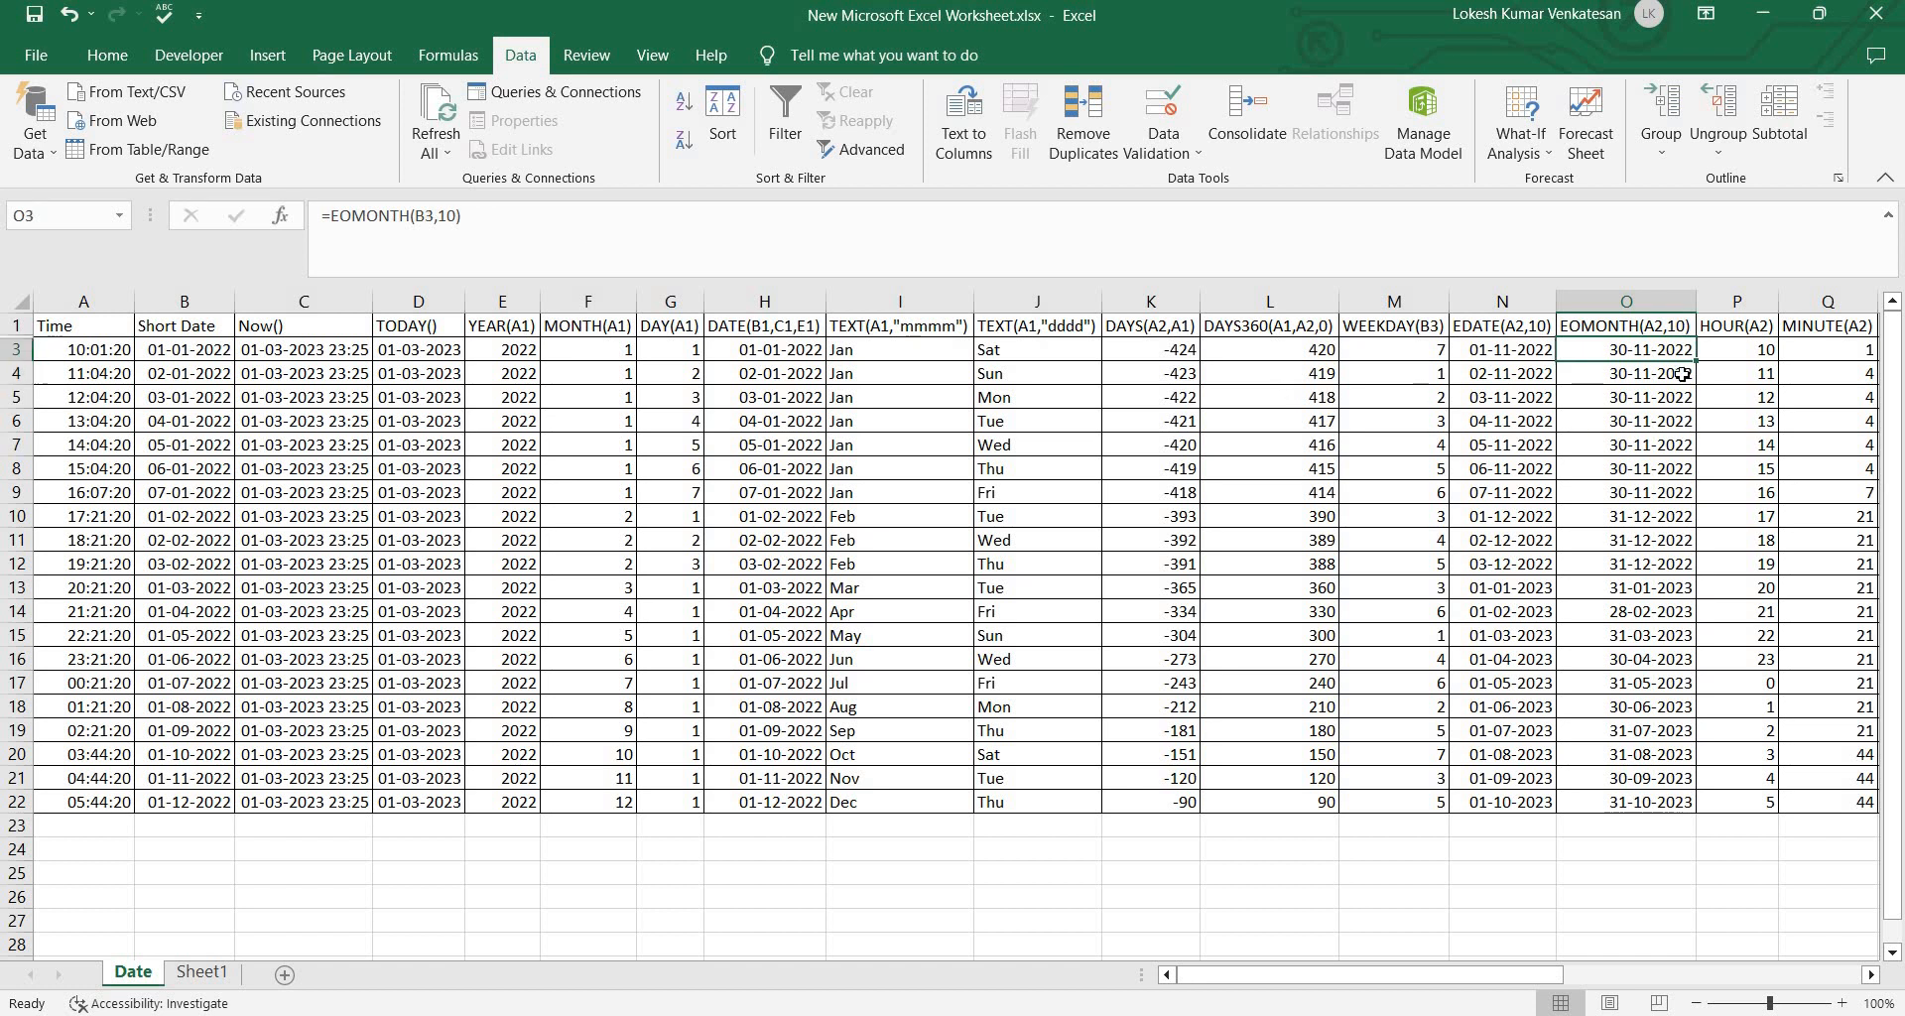
Step: Review the HOUR, MINUTE and SECOND formulas in P3, Q3 and R3 against the time in A3
{"action": "left_click", "coordinate": [1759, 354]}
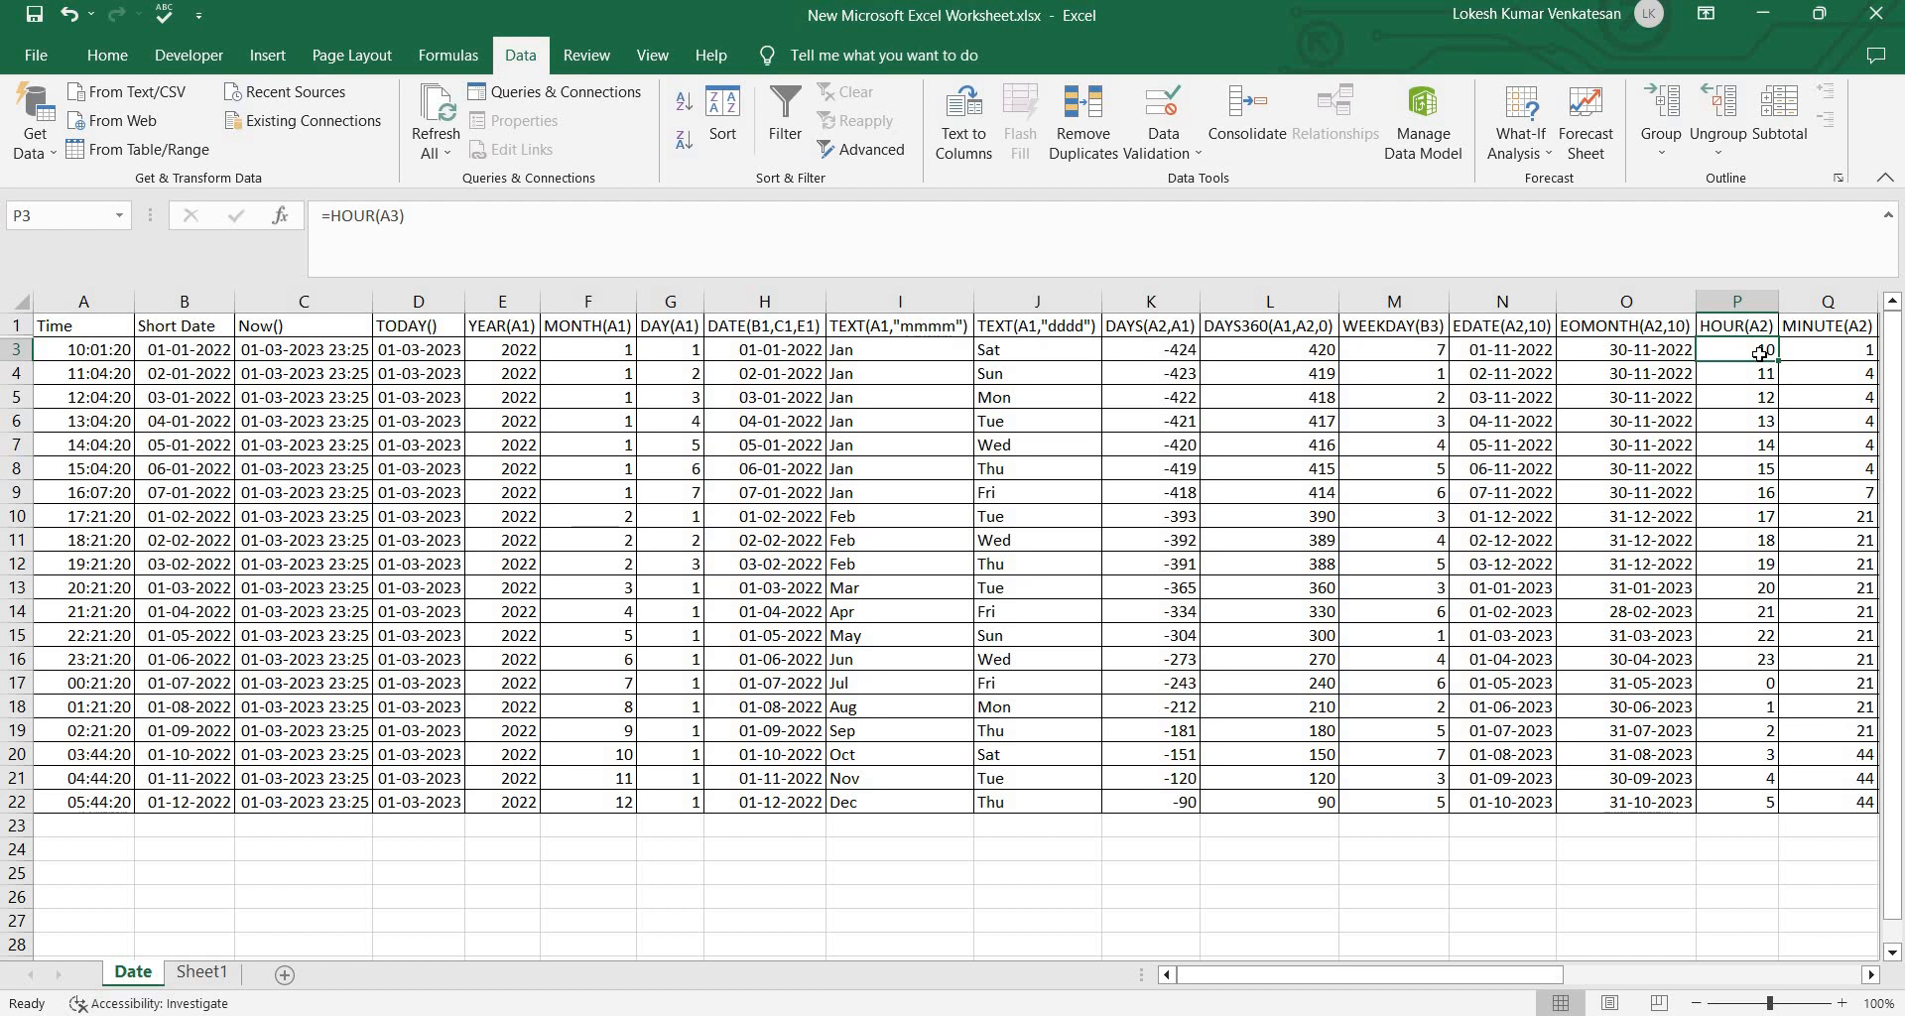
{"action": "left_click", "coordinate": [113, 354]}
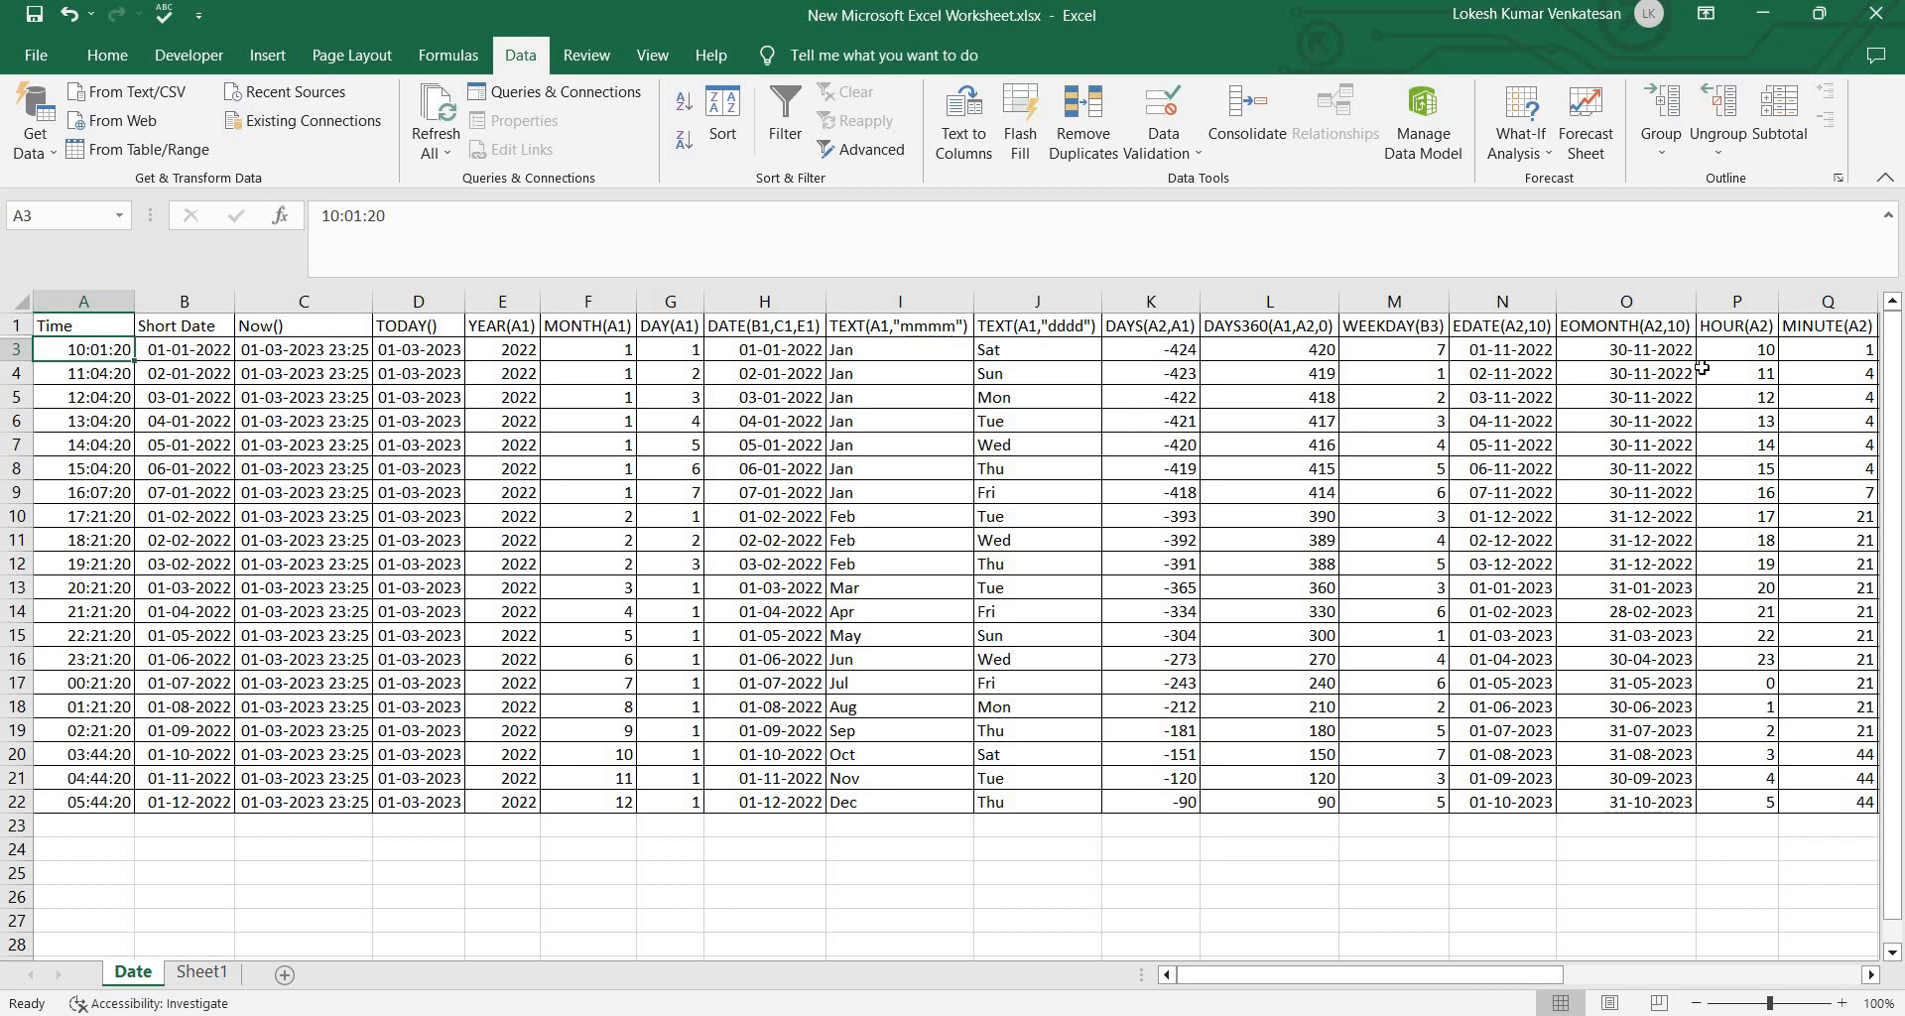
{"action": "left_click", "coordinate": [1733, 344]}
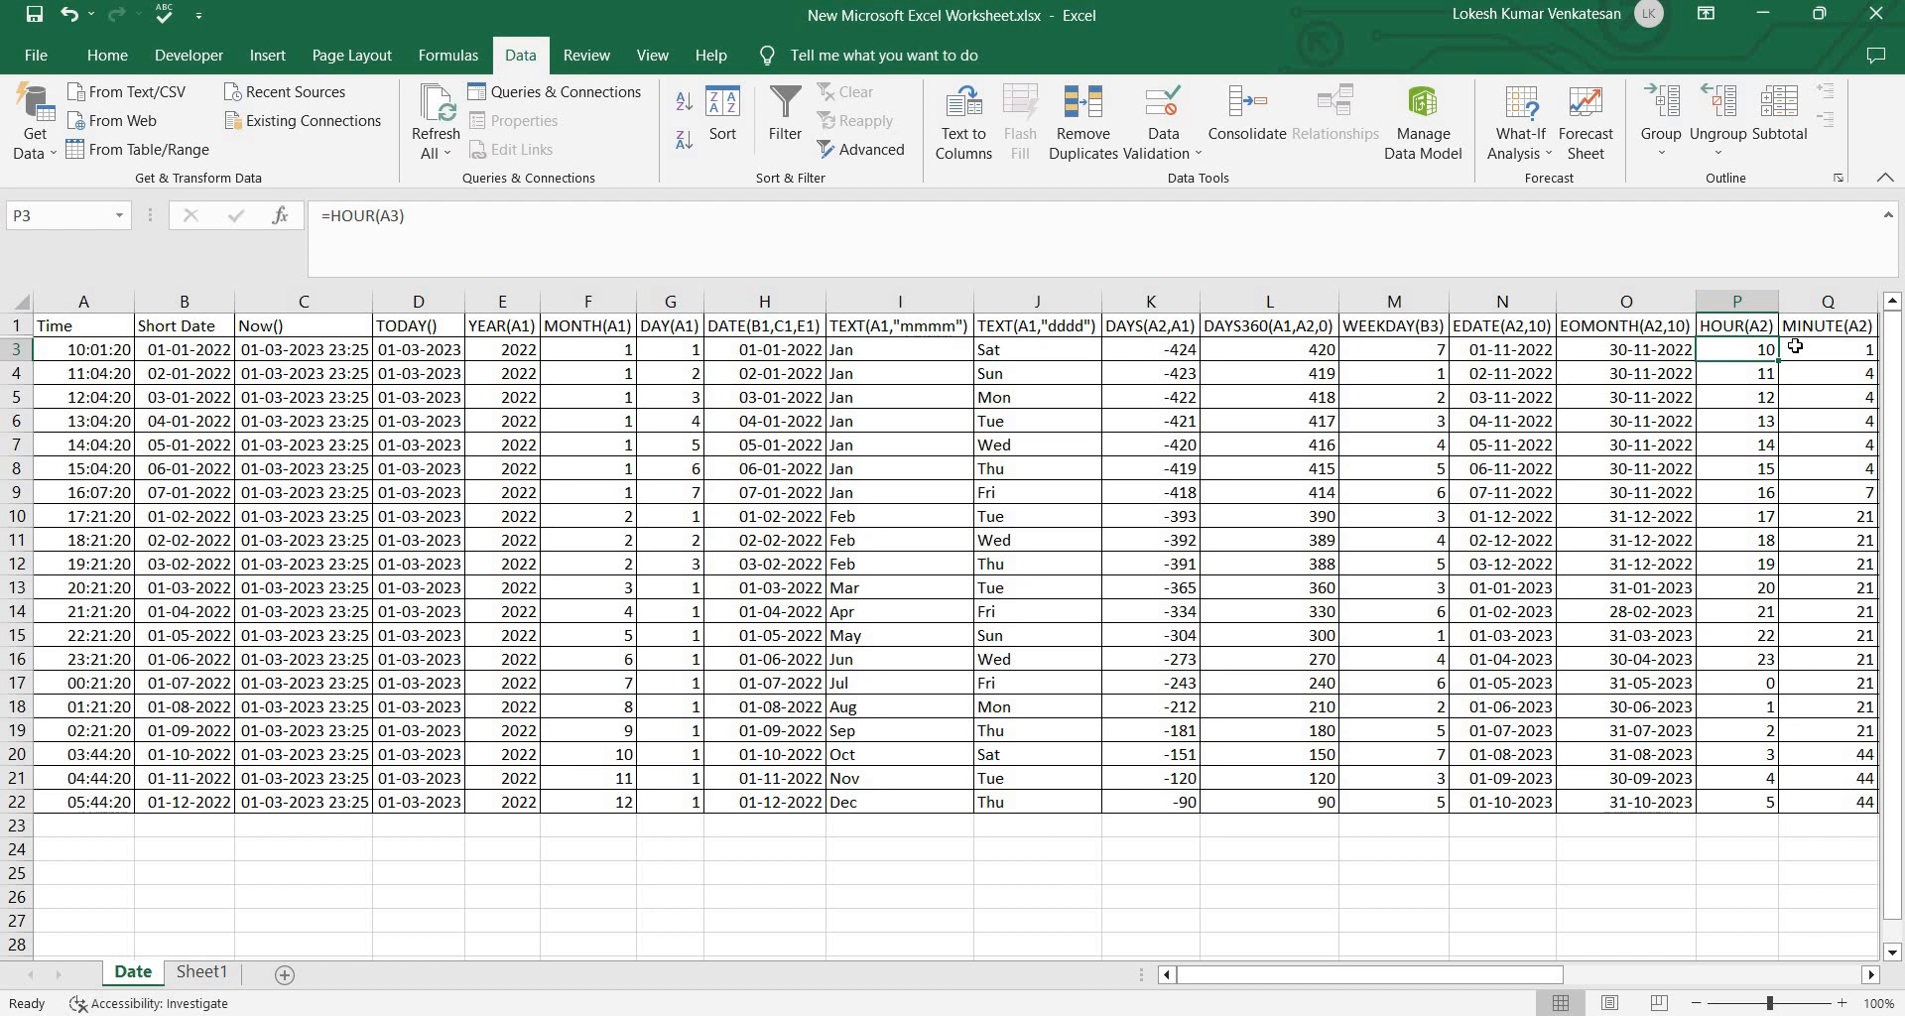
{"action": "key", "text": "Right"}
{"action": "key", "text": "Right"}
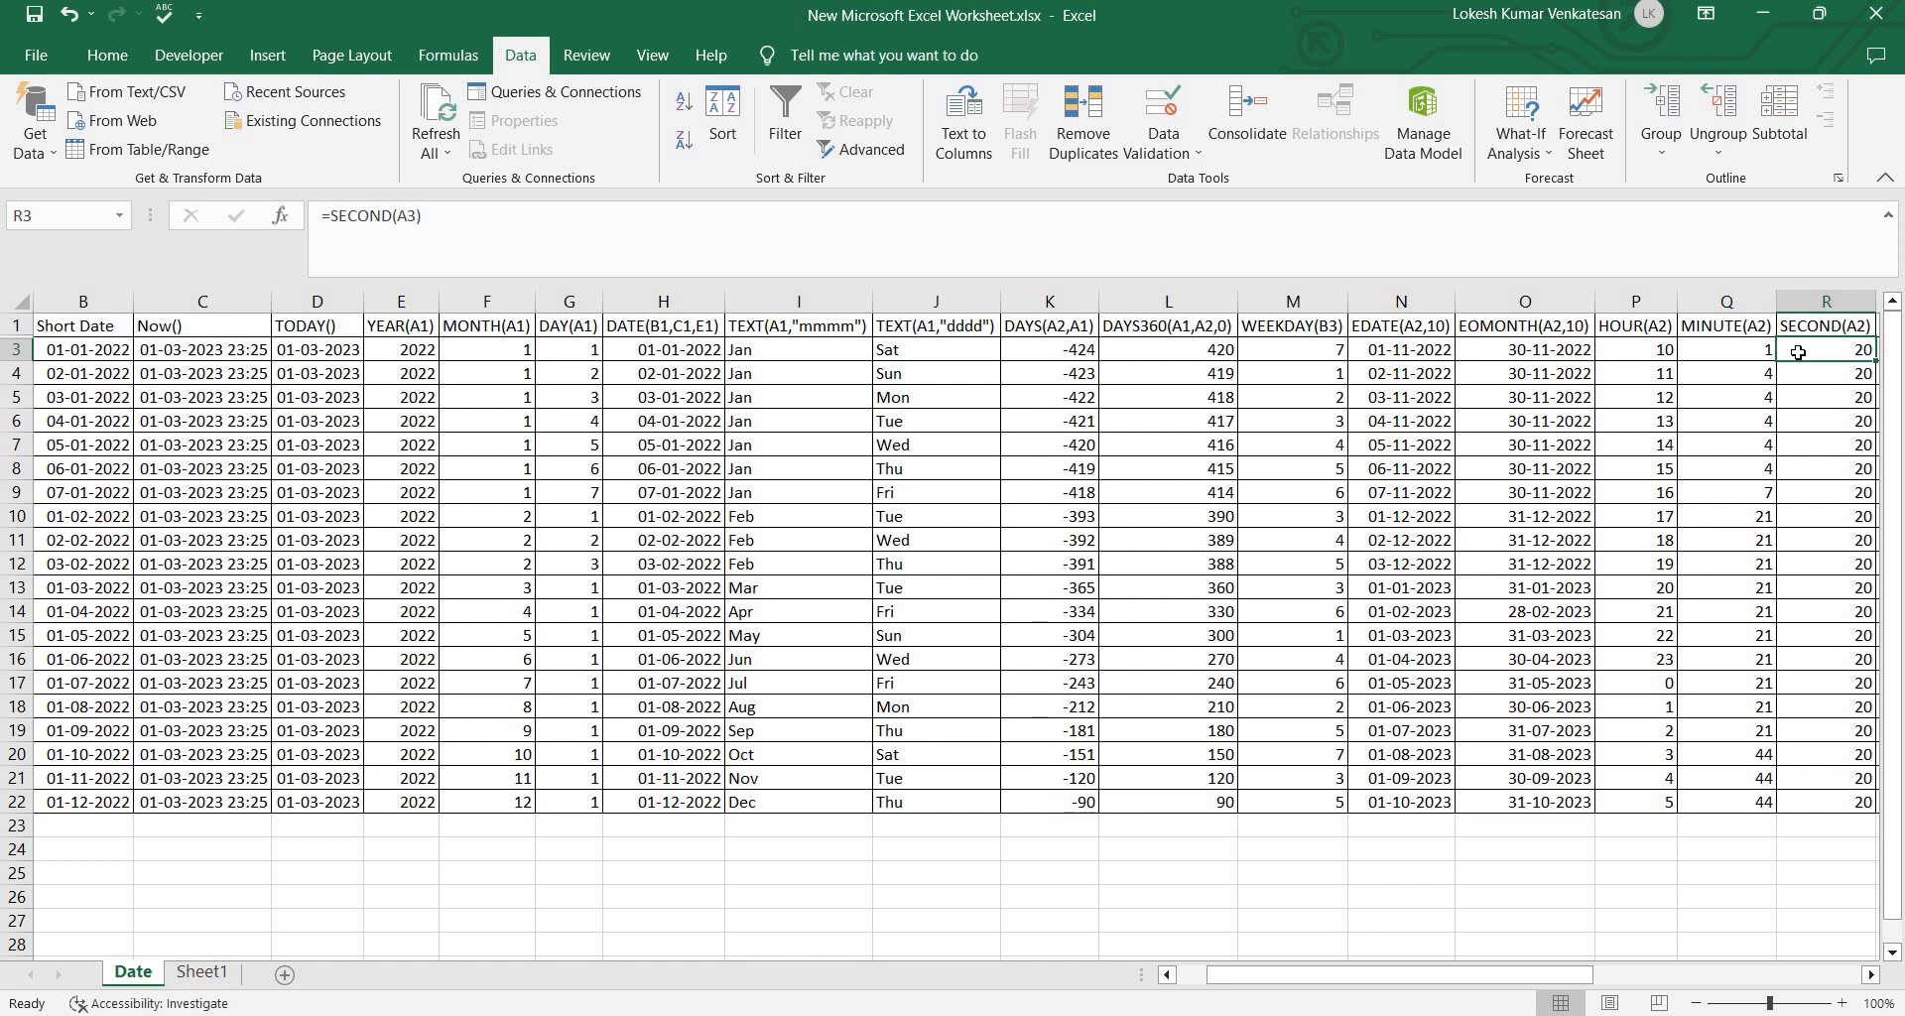
Step: Examine the hour, minute and second arguments of the TIME formula in S3
{"action": "key", "text": "Right"}
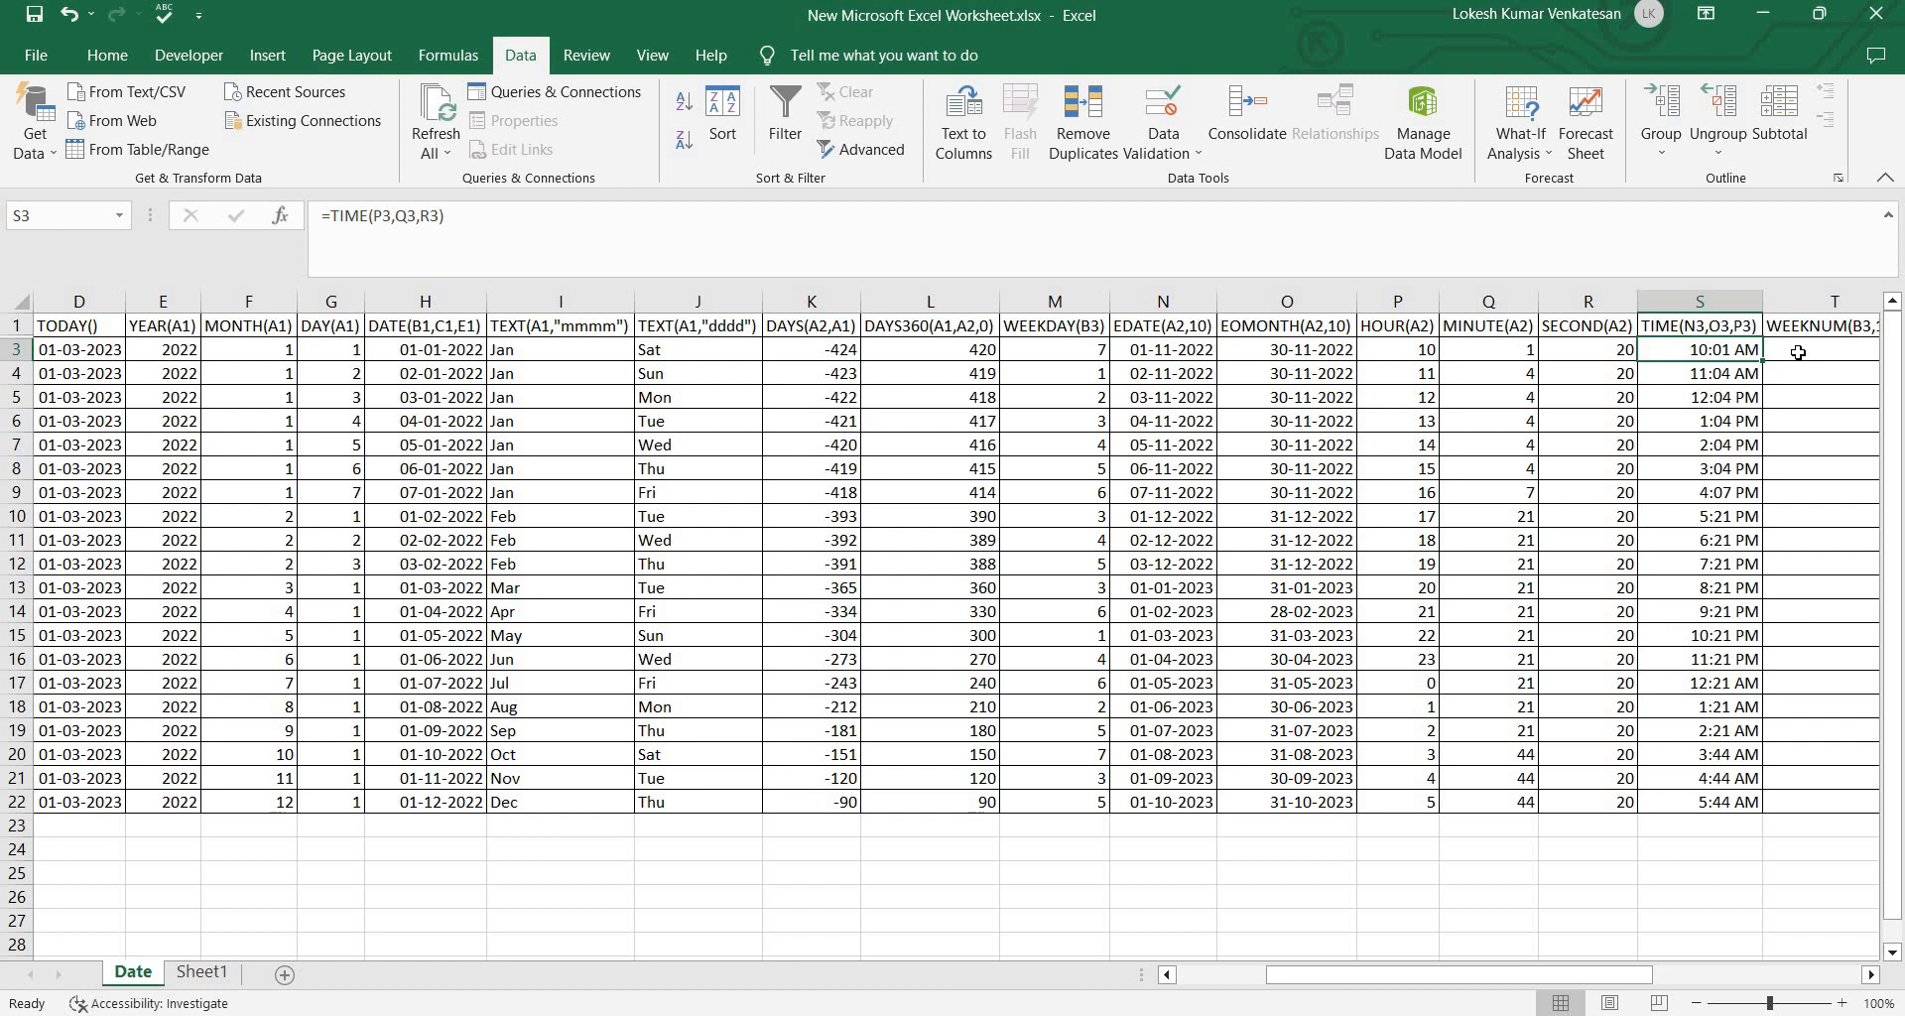
{"action": "left_click", "coordinate": [281, 215]}
{"action": "left_click_drag", "start_coordinate": [1268, 145], "coordinate": [1354, 135]}
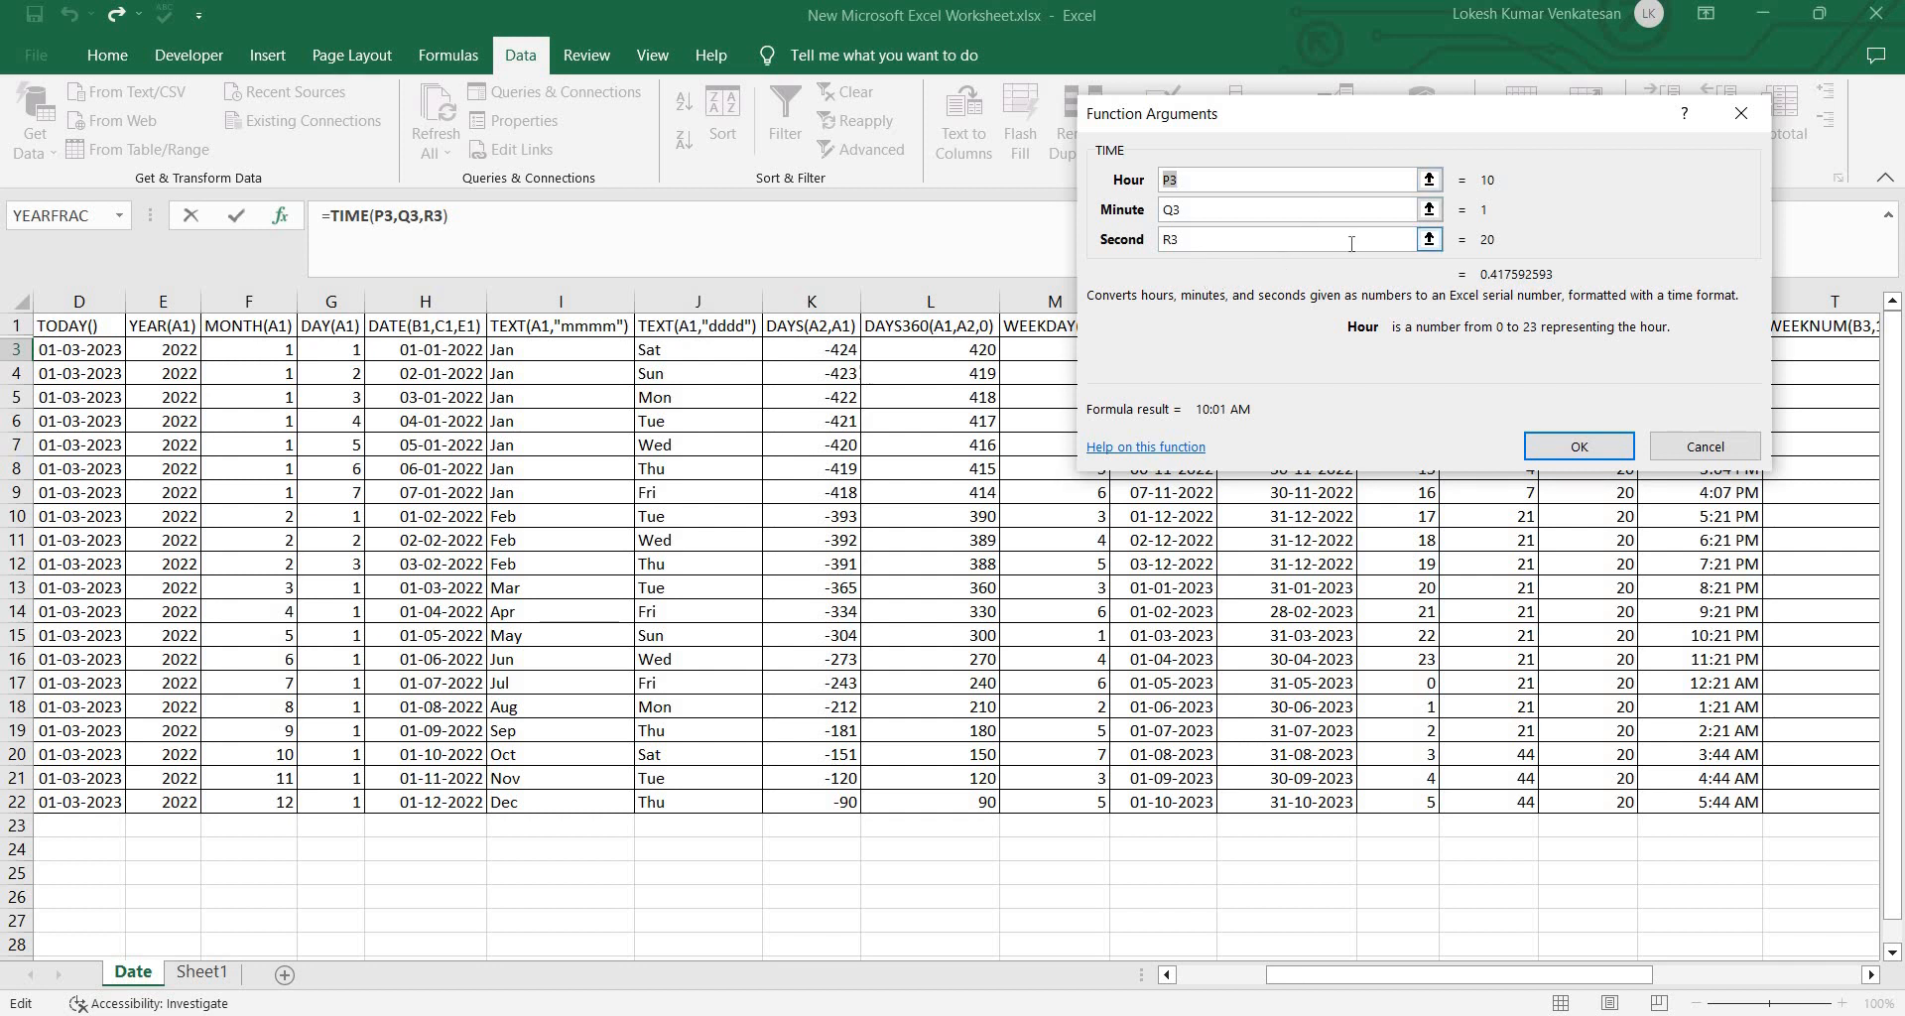
{"action": "left_click", "coordinate": [1579, 447]}
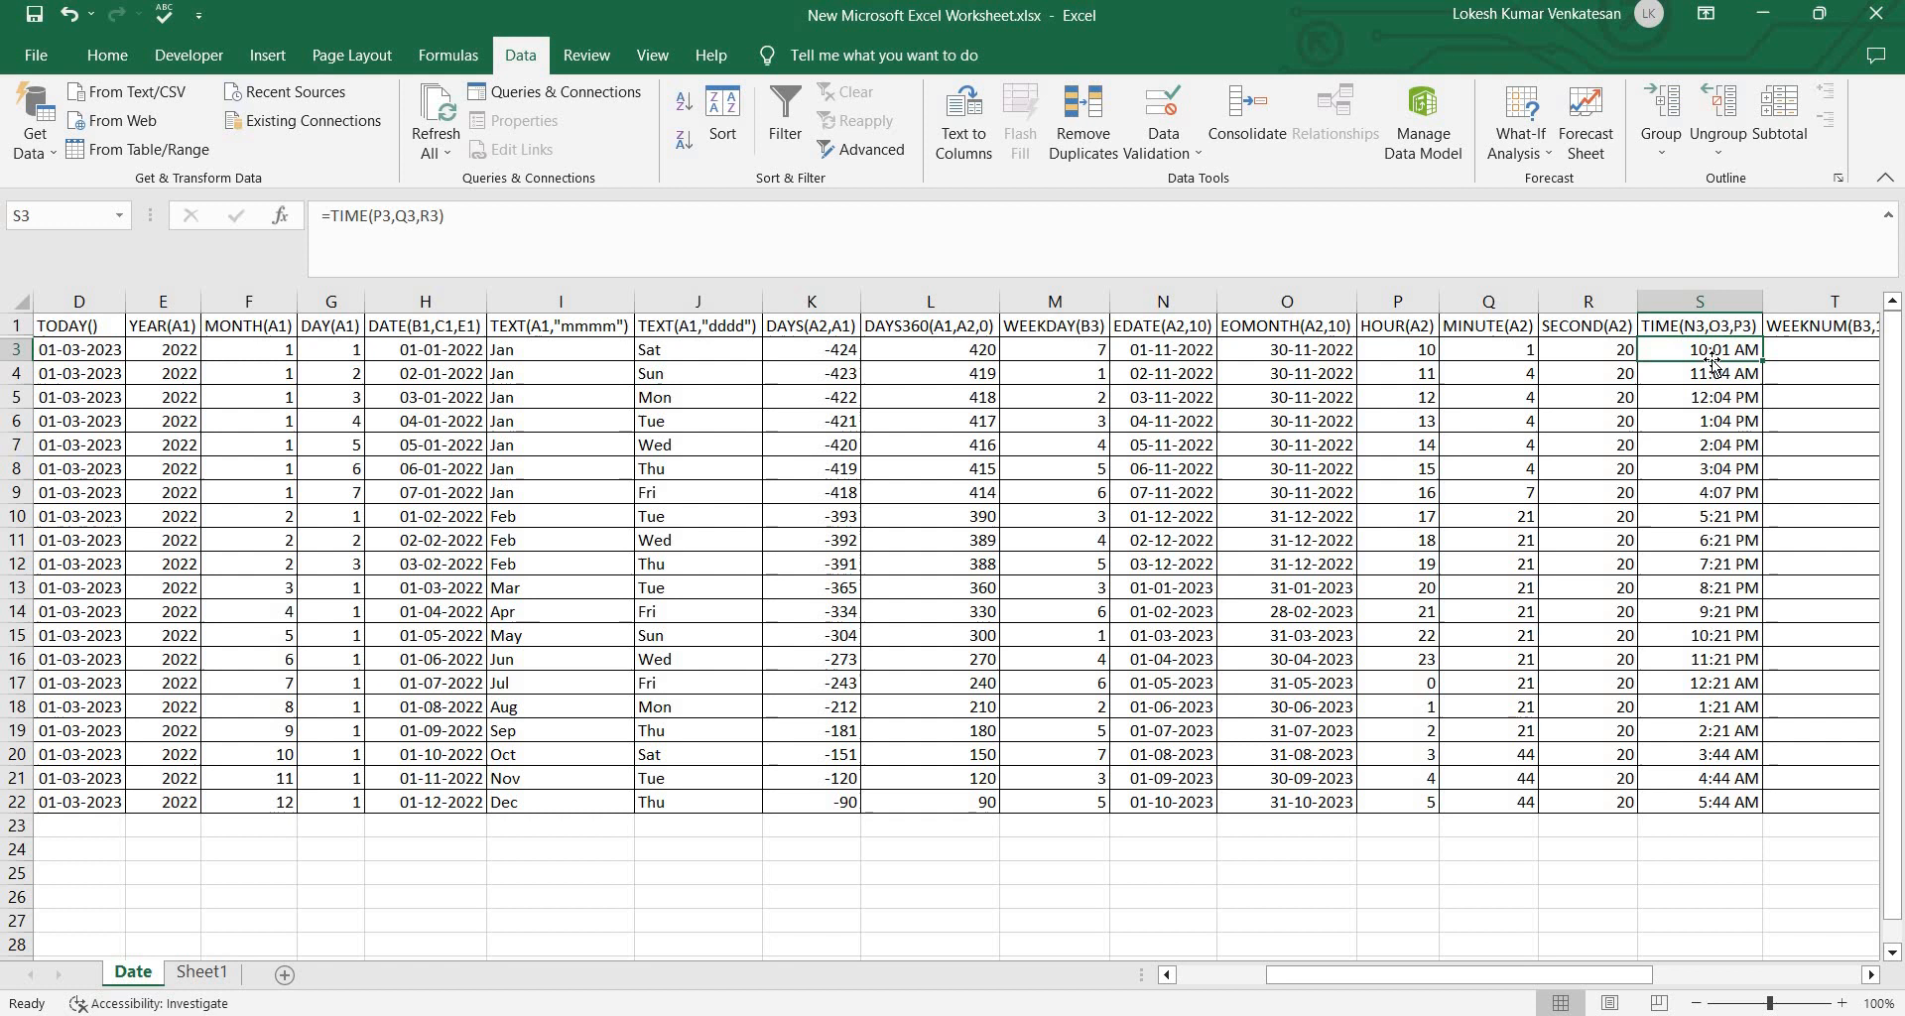
Step: Freeze the panes at C3 so the Time and Short Date columns stay in view
{"action": "key", "text": "Right"}
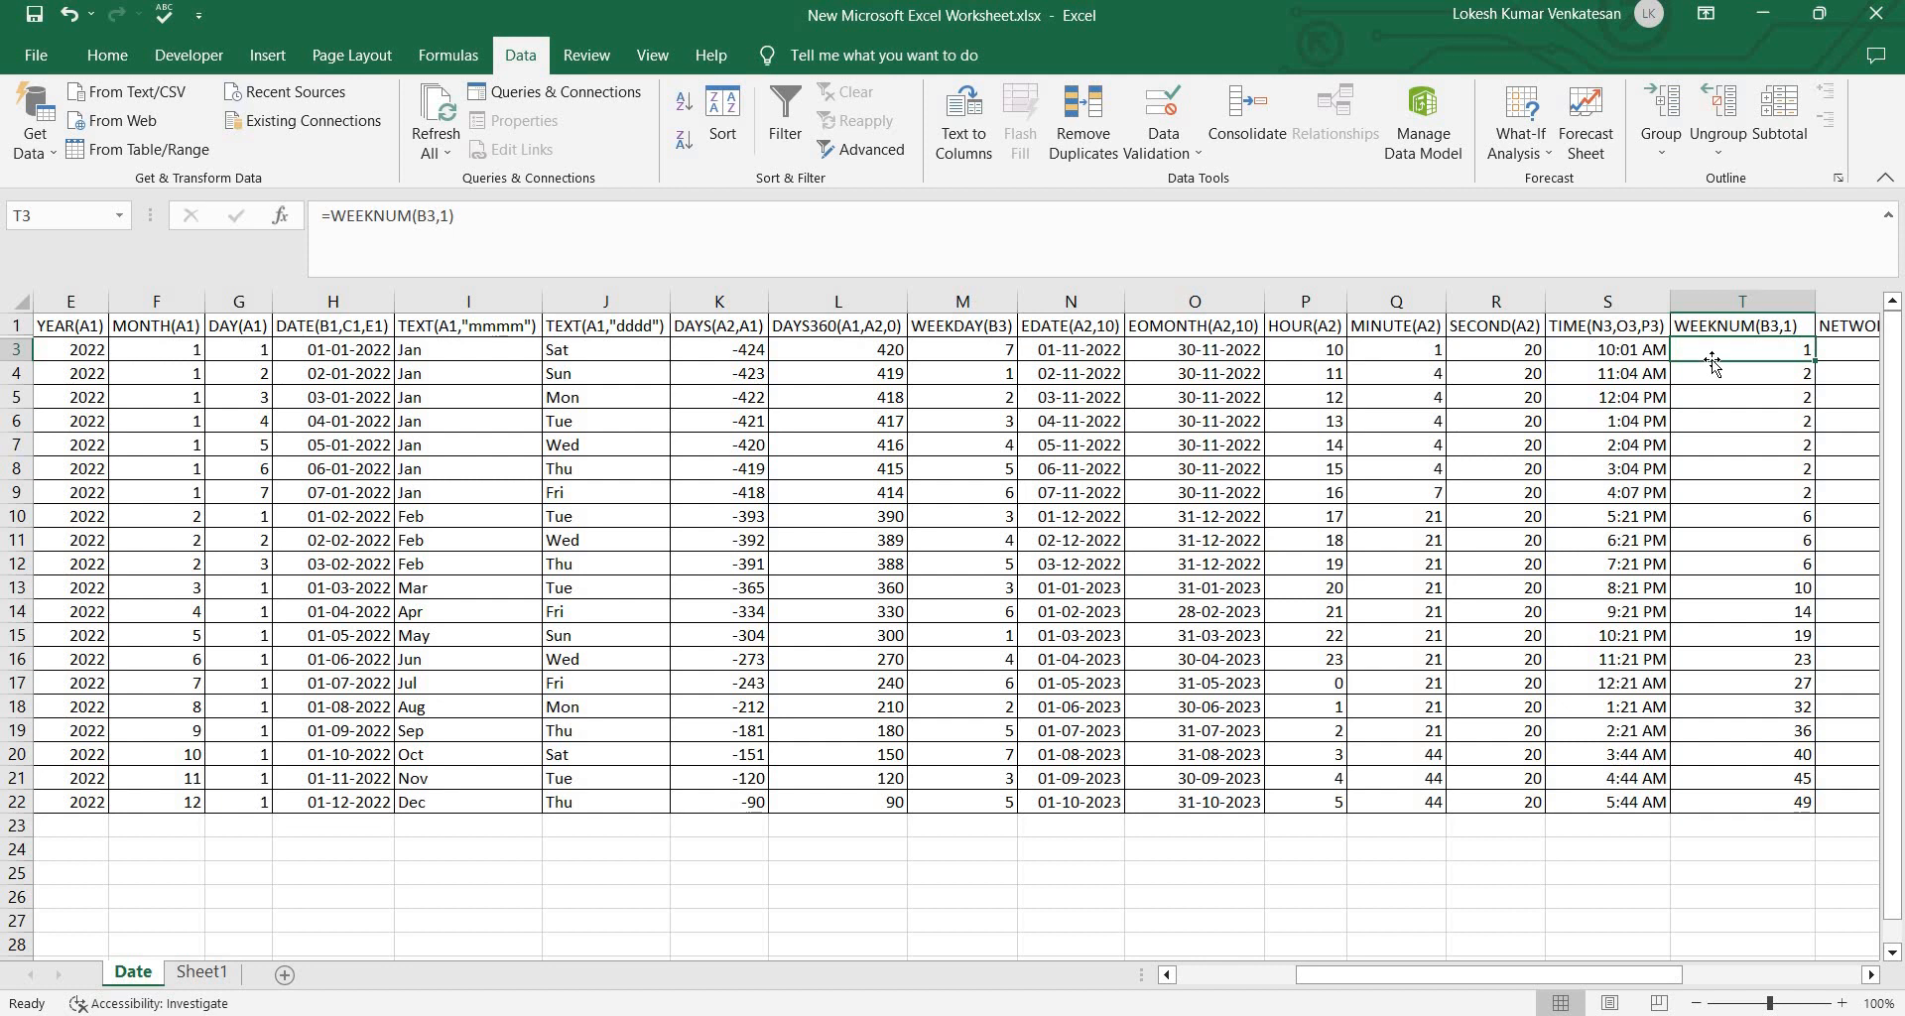
{"action": "key", "text": "ctrl+Left"}
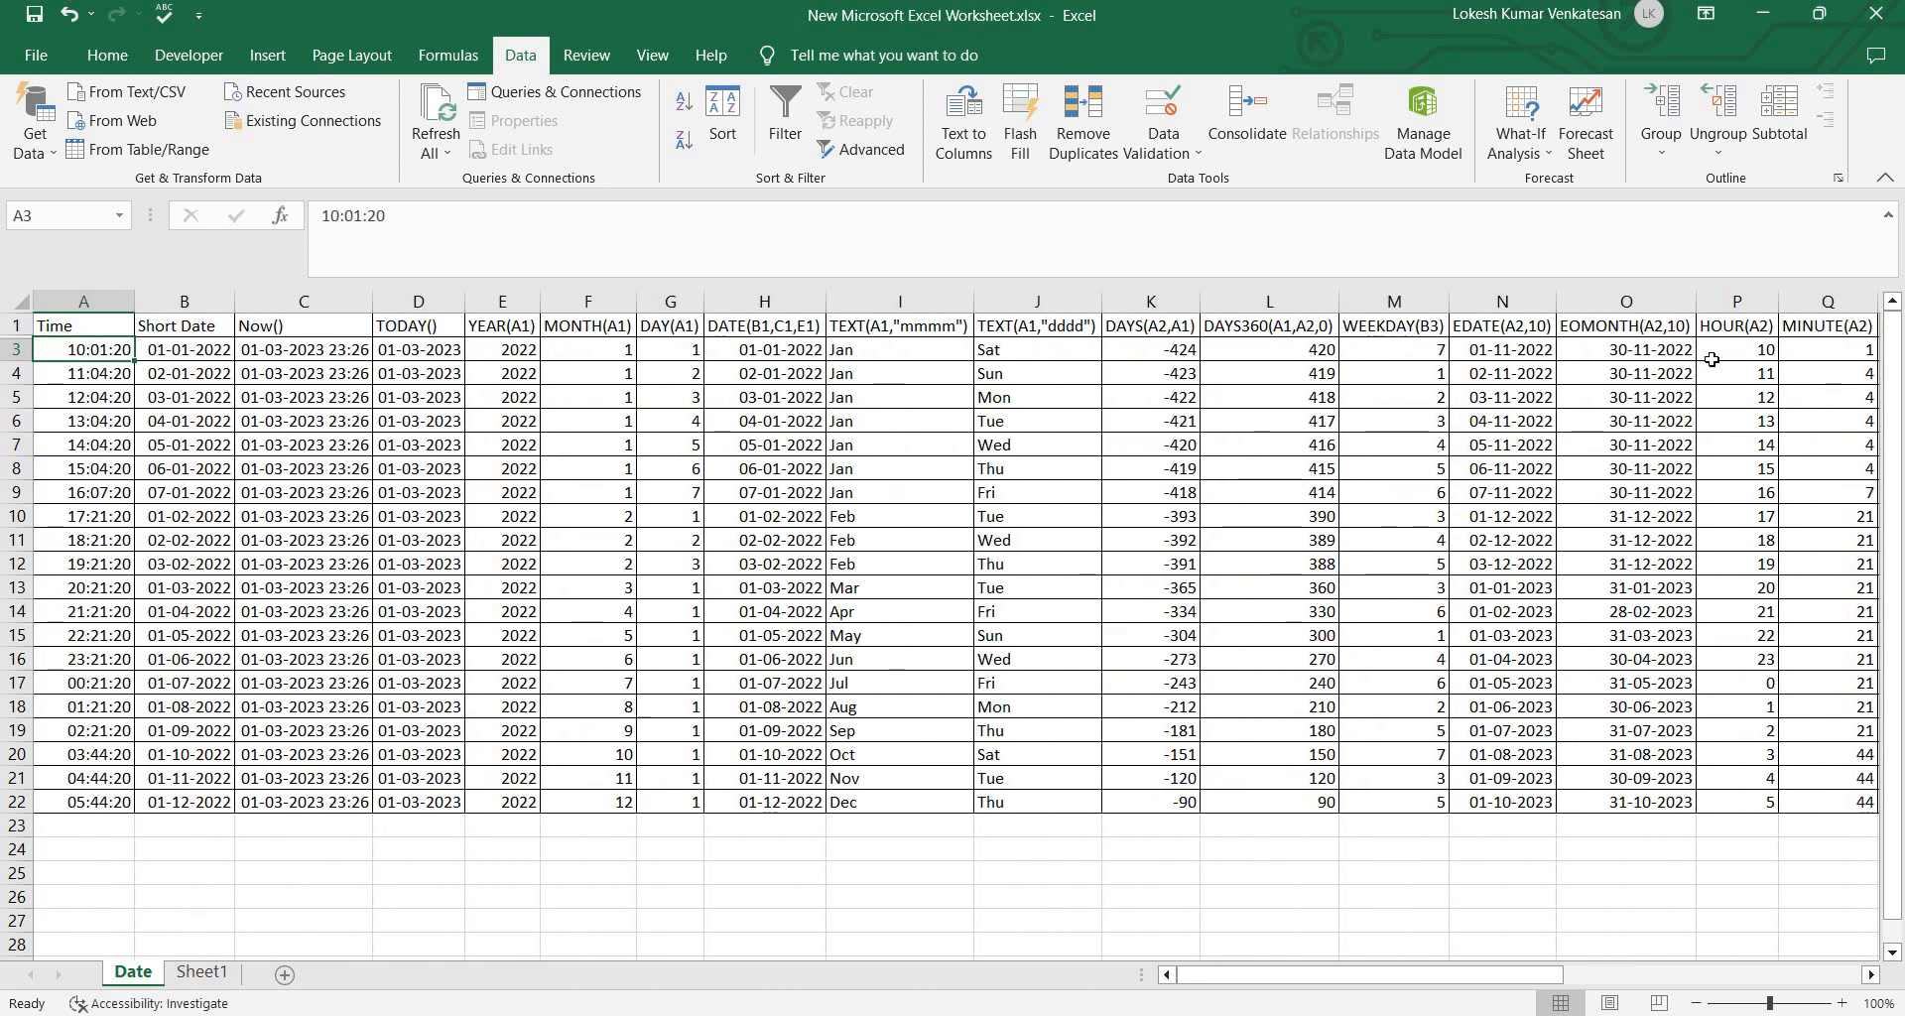
{"action": "key", "text": "Right"}
{"action": "key", "text": "Right"}
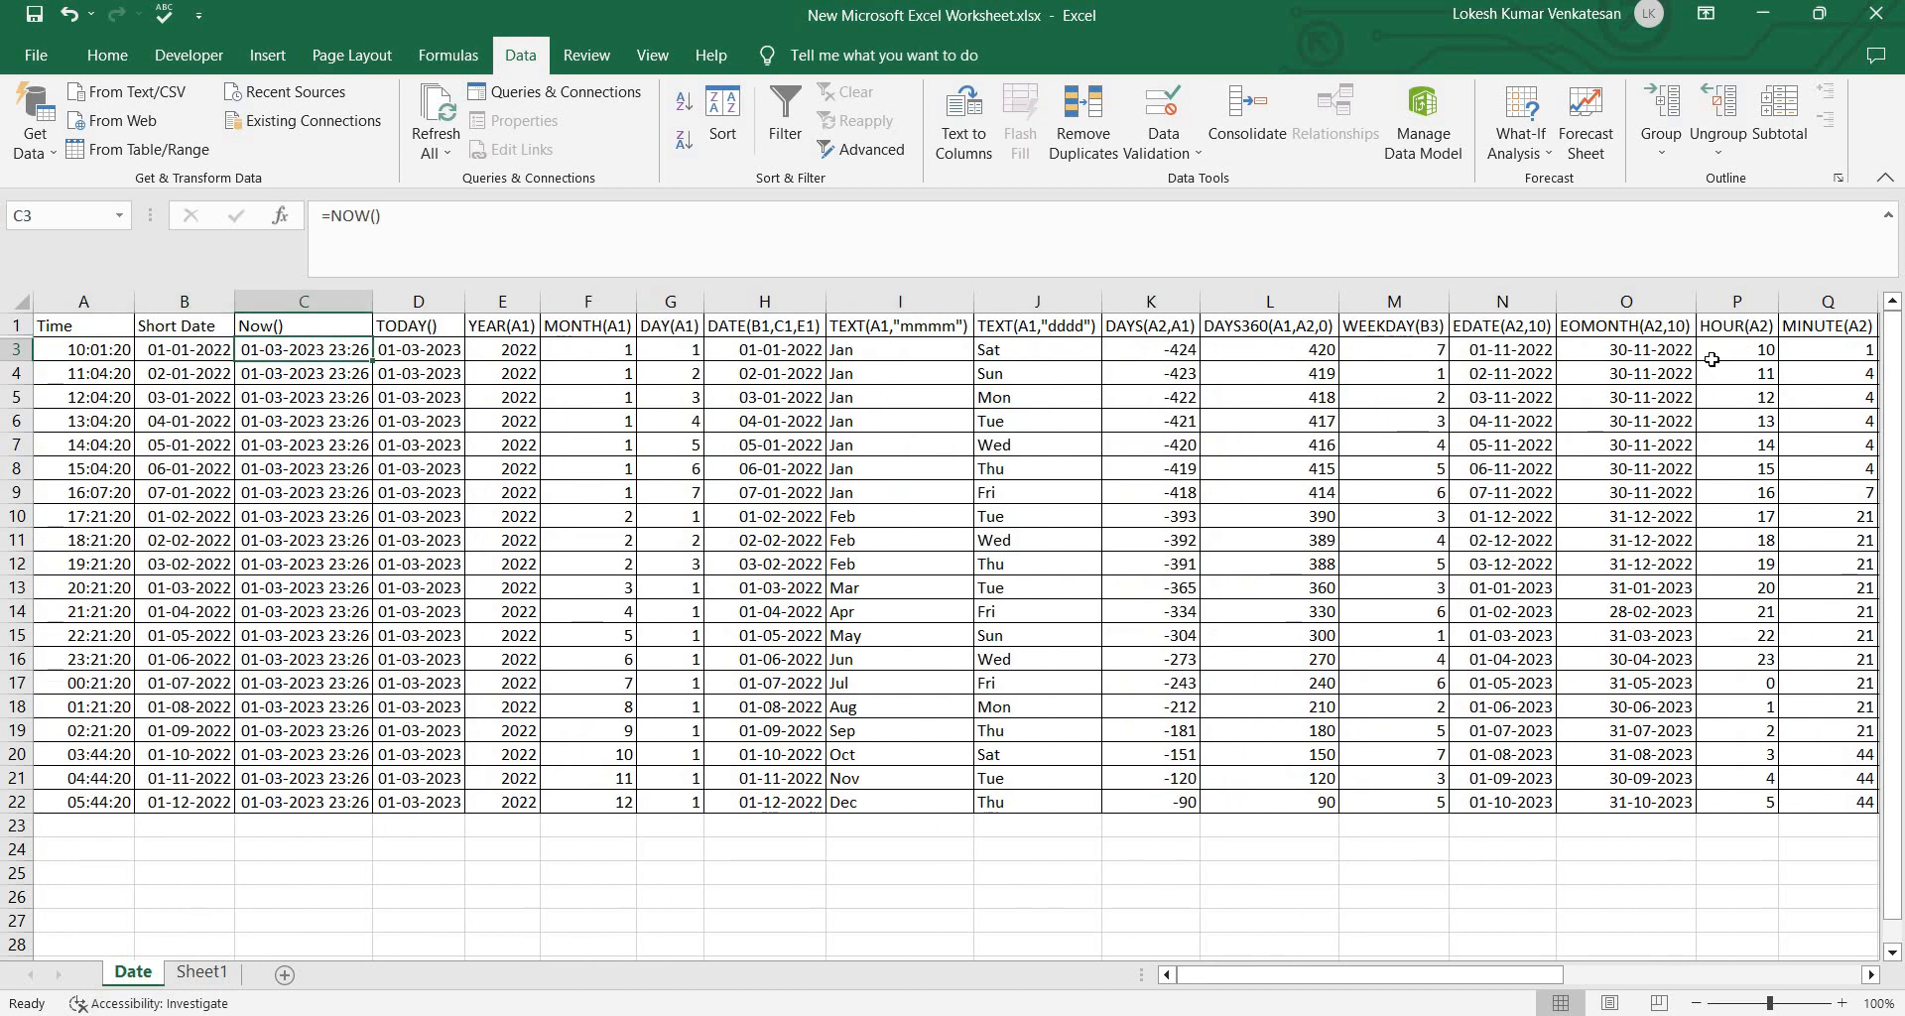
{"action": "key", "text": "alt+w"}
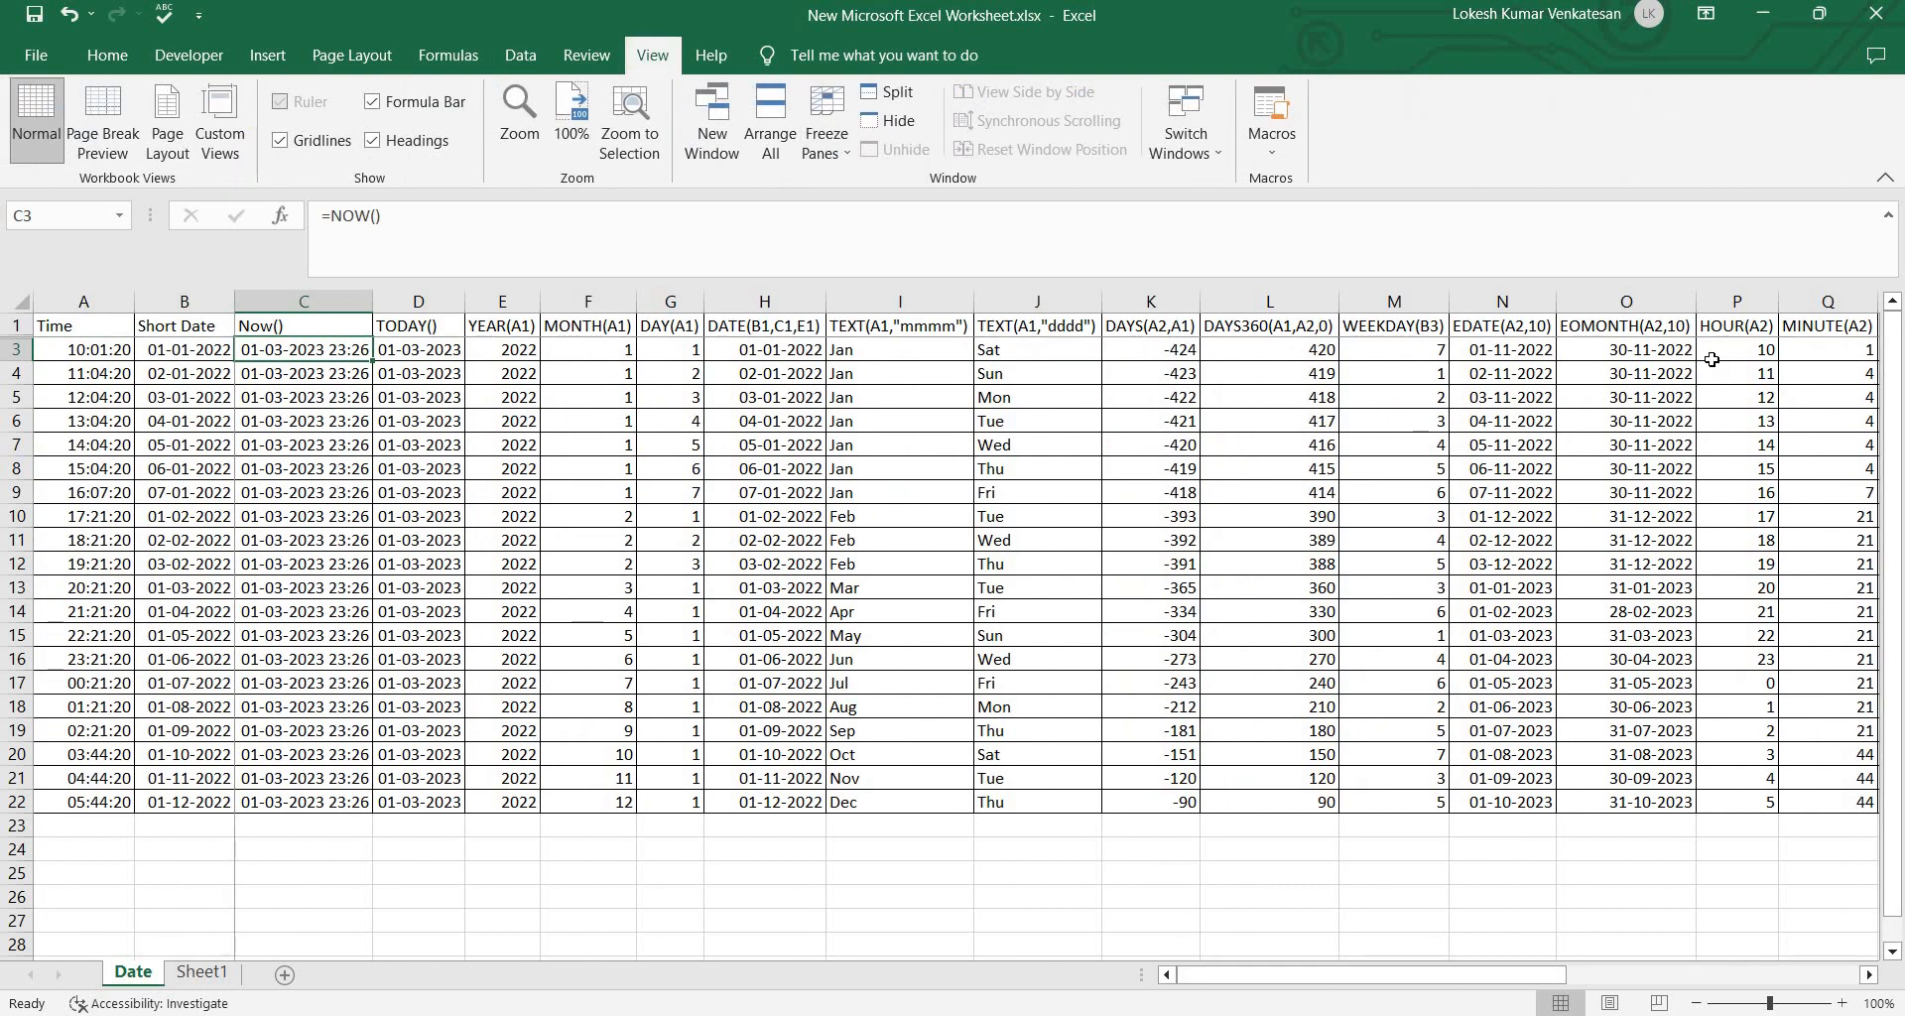
Step: Compare the WEEKNUM formulas in T3 and T22 with their dates in the Short Date column
{"action": "key", "text": "Right"}
{"action": "key", "text": "Right"}
{"action": "key", "text": "Right"}
{"action": "key", "text": "Right"}
{"action": "key", "text": "Right"}
{"action": "key", "text": "Right"}
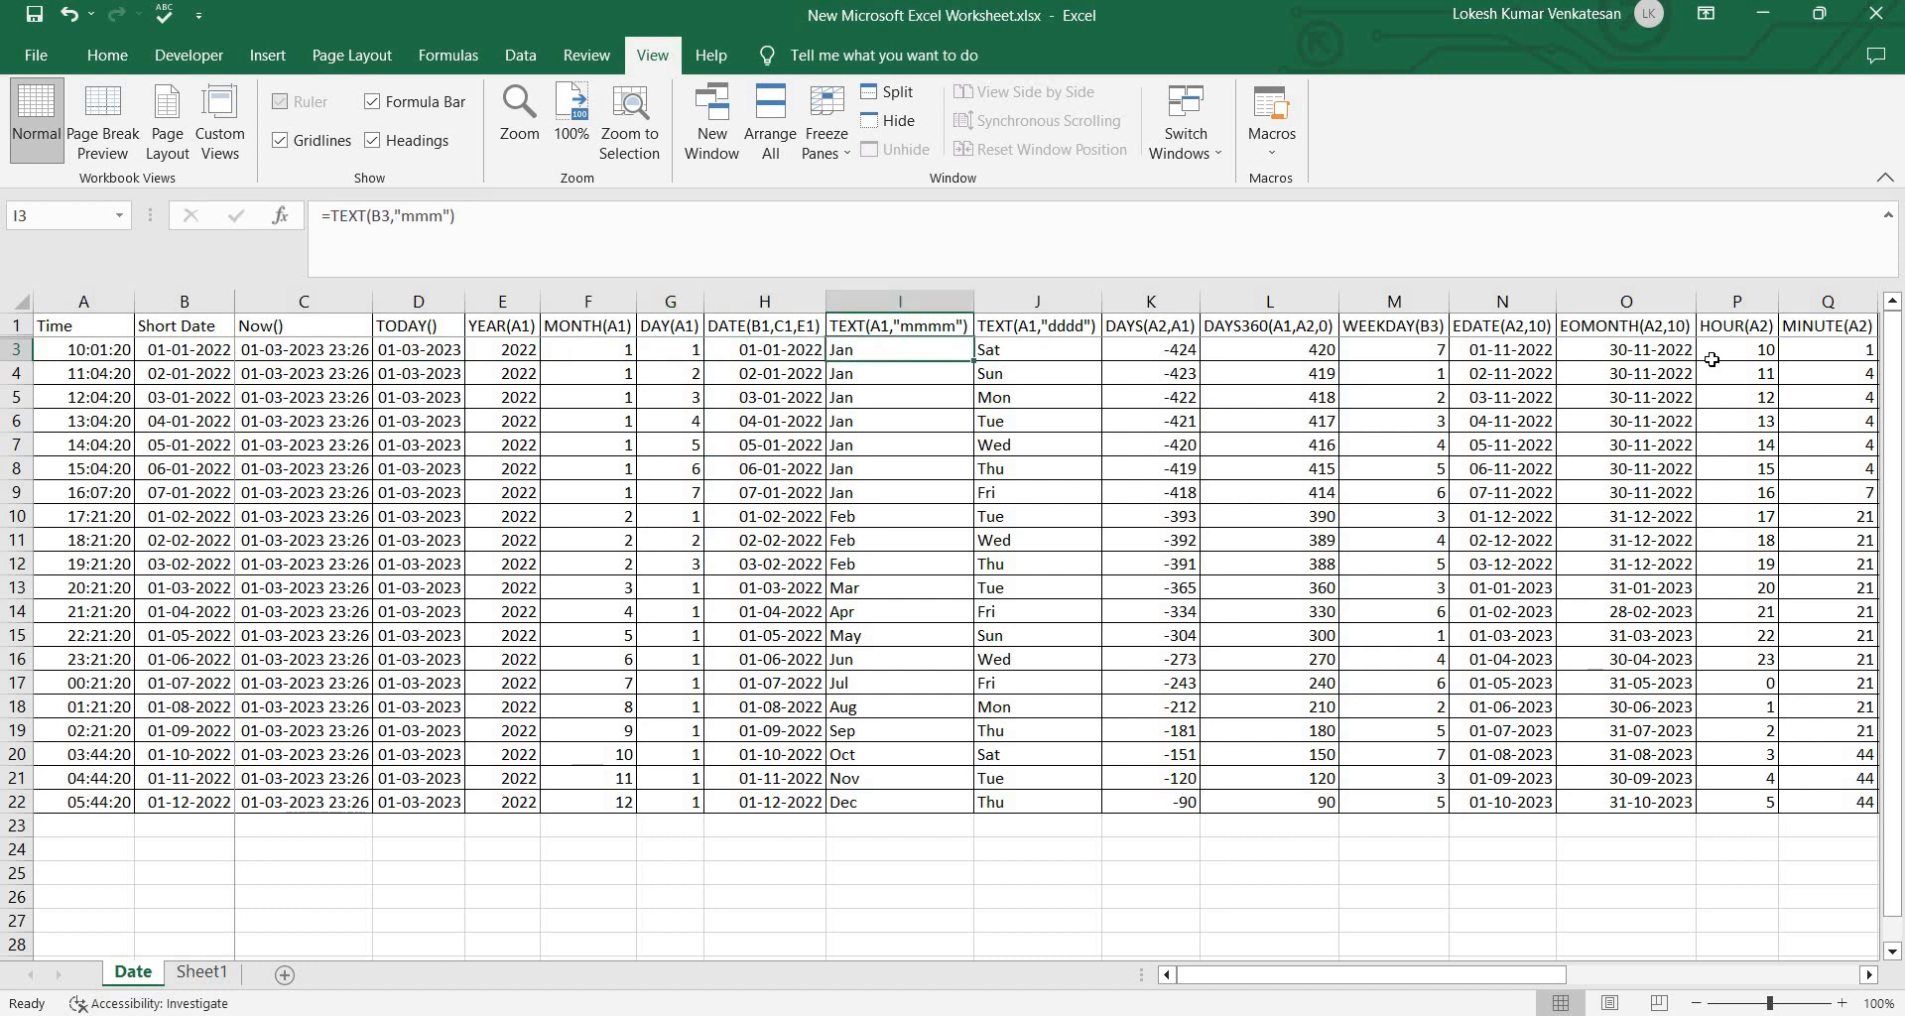
{"action": "key", "text": "Right"}
{"action": "key", "text": "Right"}
{"action": "key", "text": "Right"}
{"action": "key", "text": "Right"}
{"action": "key", "text": "Right"}
{"action": "key", "text": "Right"}
{"action": "key", "text": "Right"}
{"action": "key", "text": "Right"}
{"action": "key", "text": "Right"}
{"action": "key", "text": "Right"}
{"action": "key", "text": "Right"}
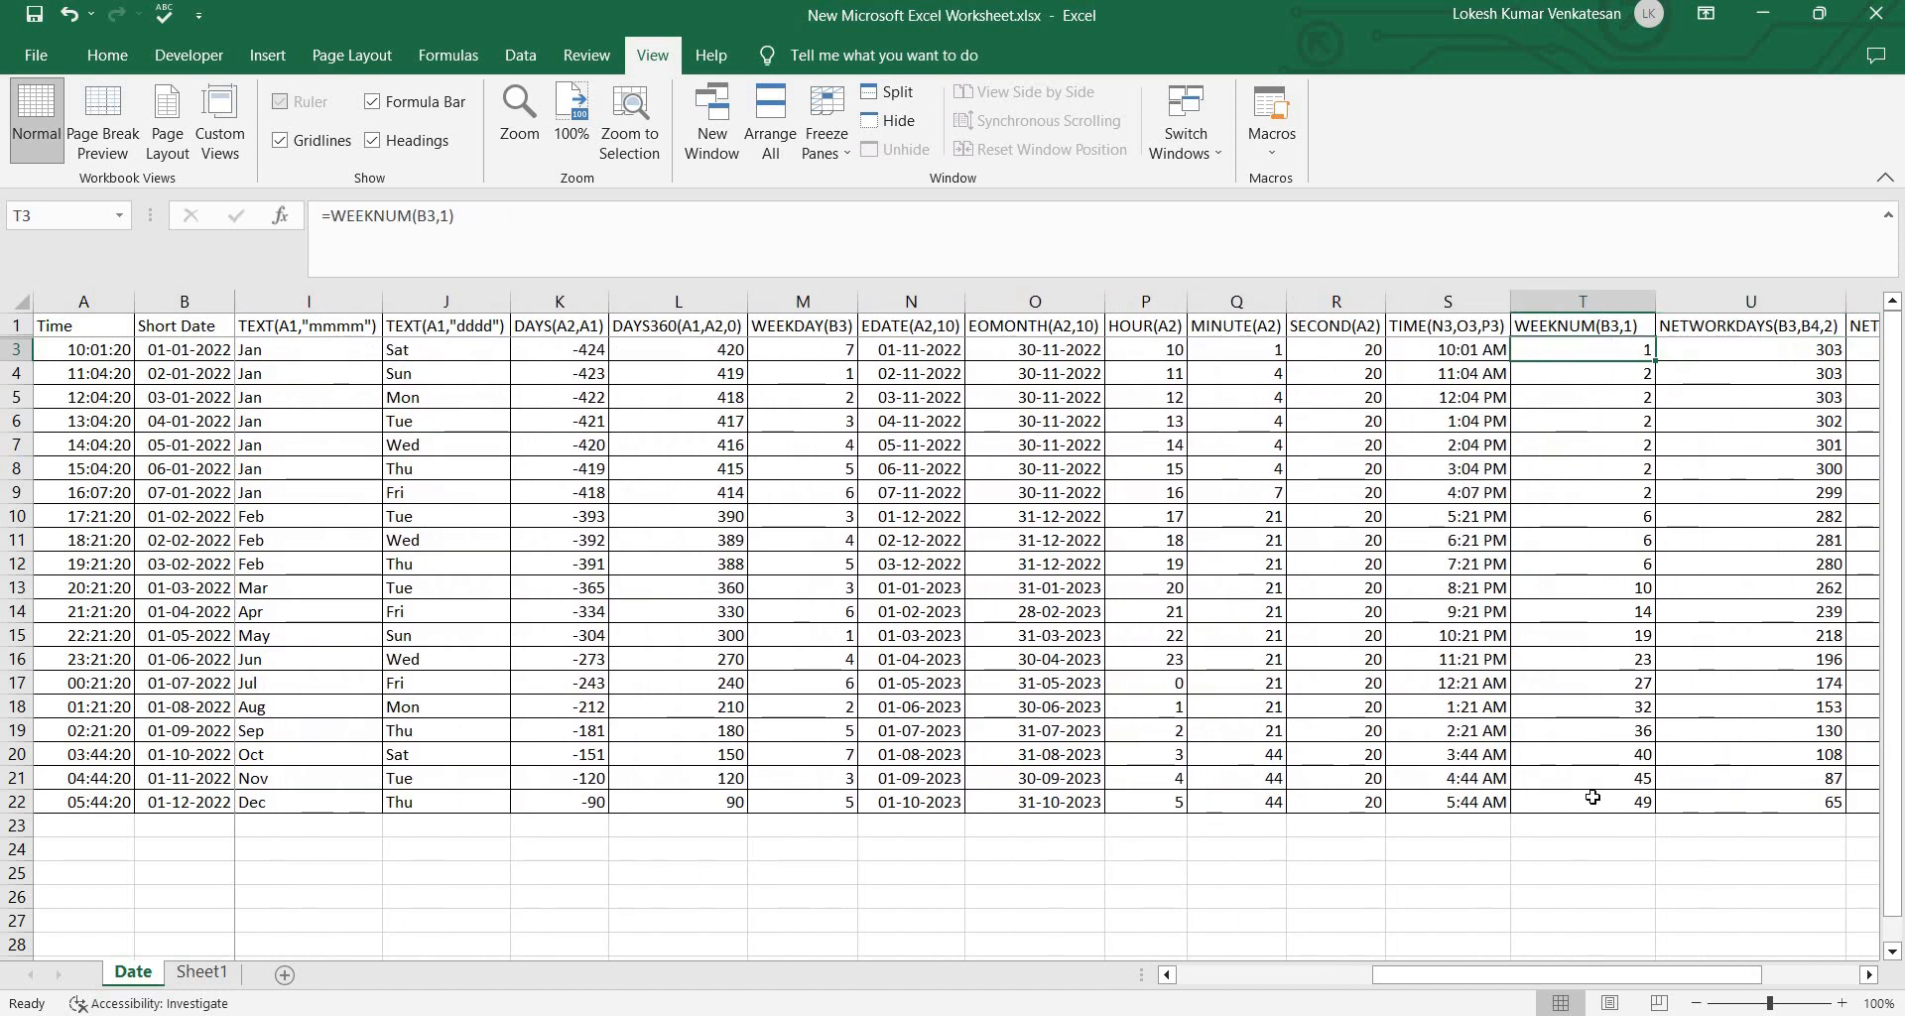
{"action": "left_click", "coordinate": [1592, 800]}
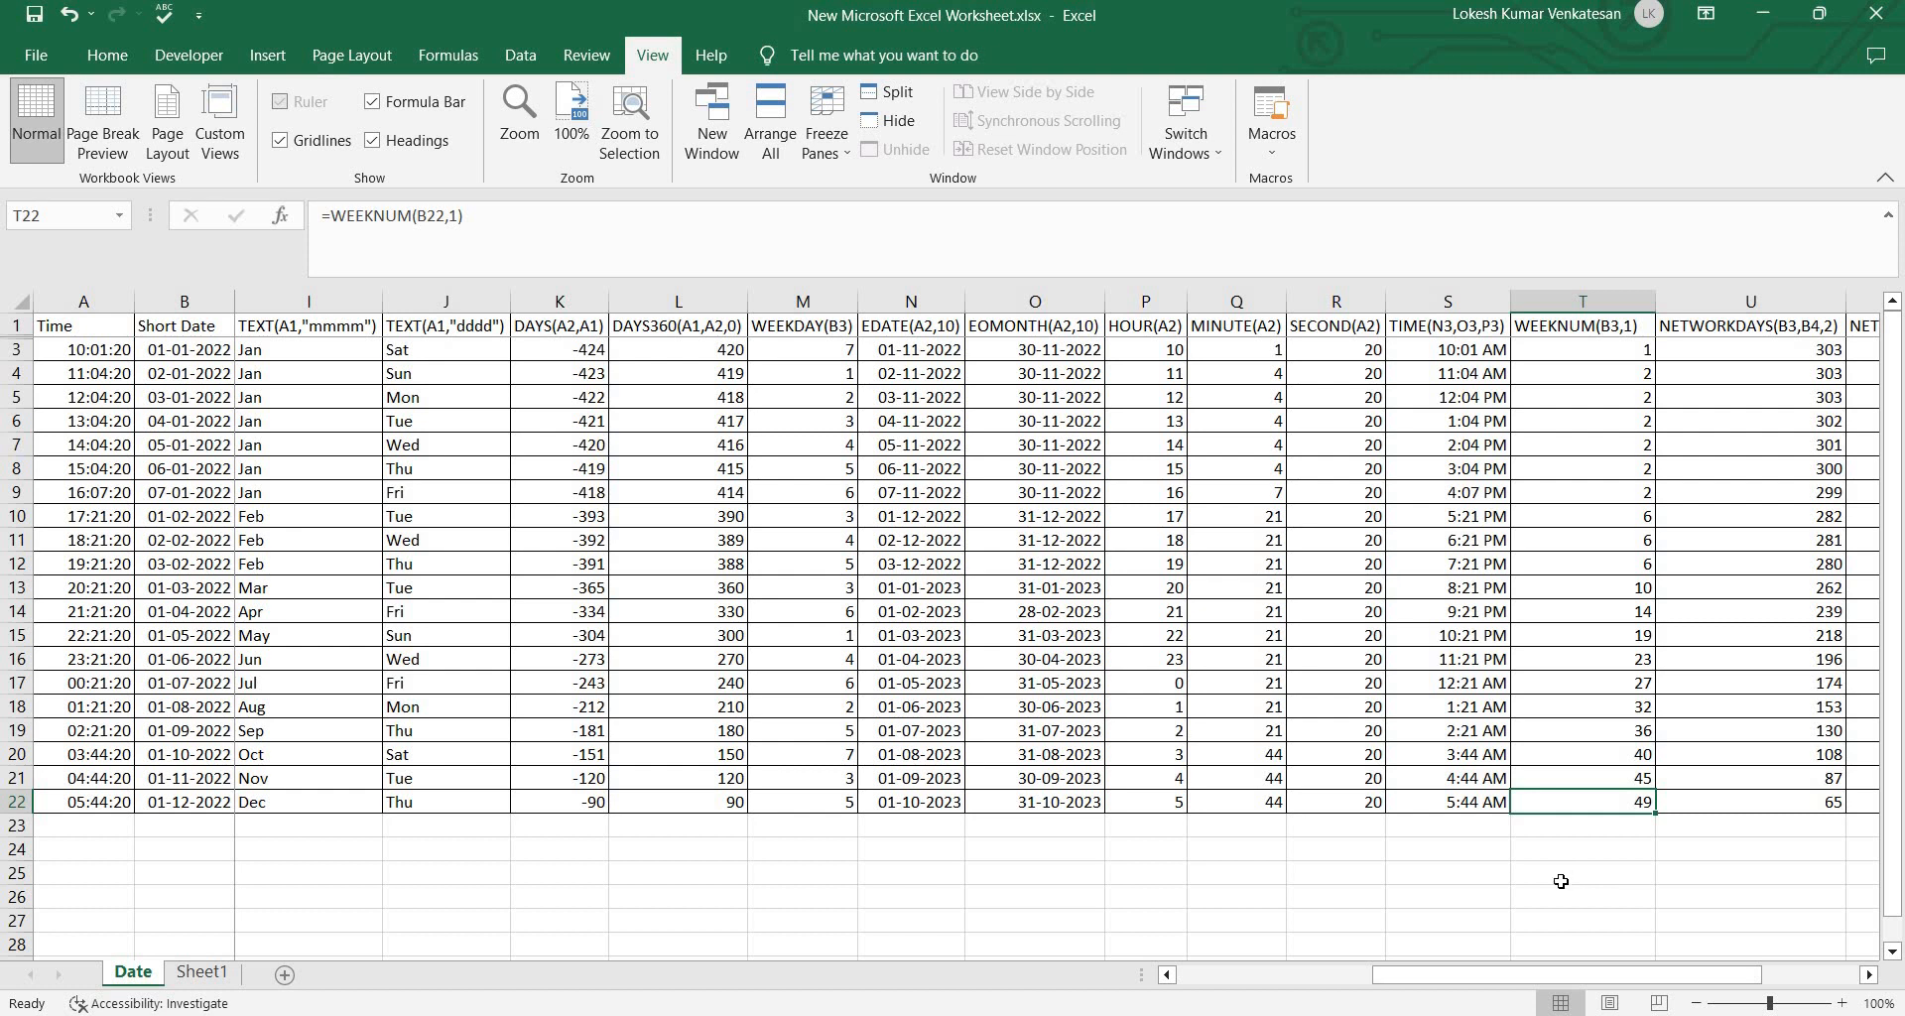
{"action": "left_click", "coordinate": [1583, 347]}
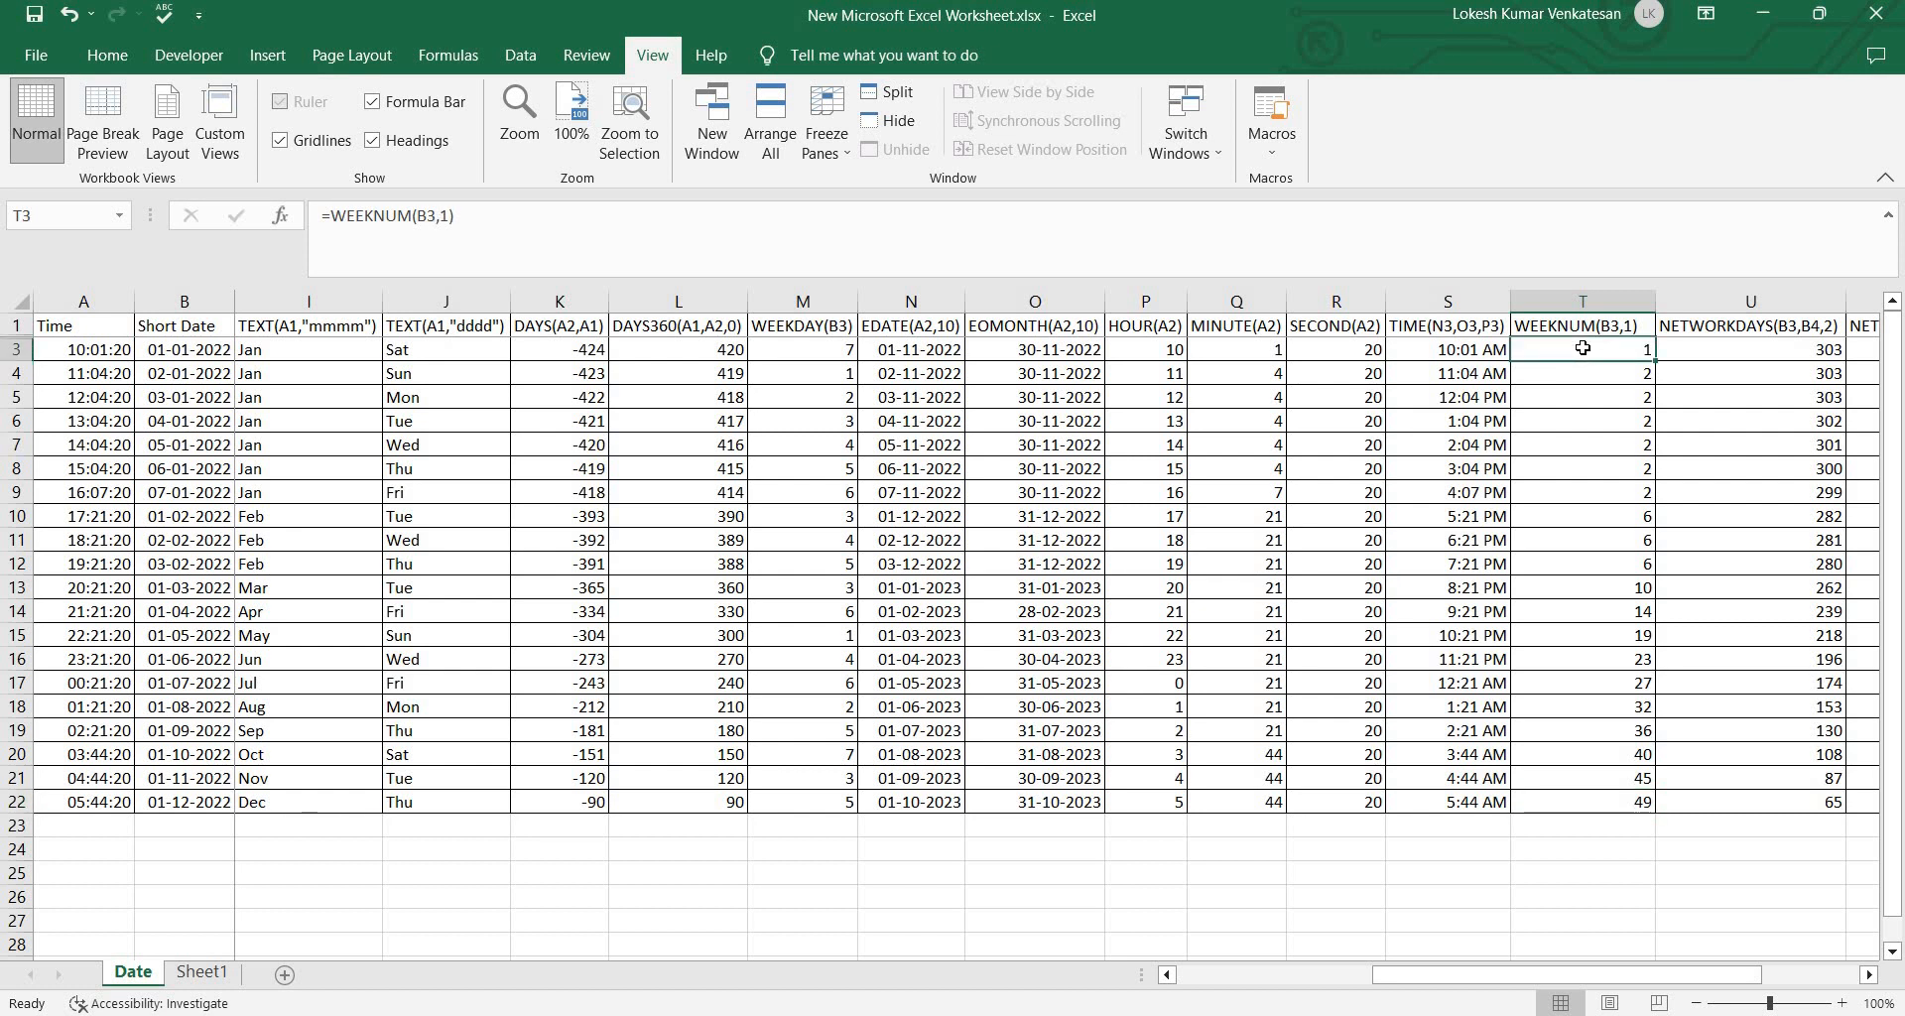
Step: Change the holidays argument of the NETWORKDAYS formula in U3 to 1 and fill it down to row 22
{"action": "left_click", "coordinate": [1724, 352]}
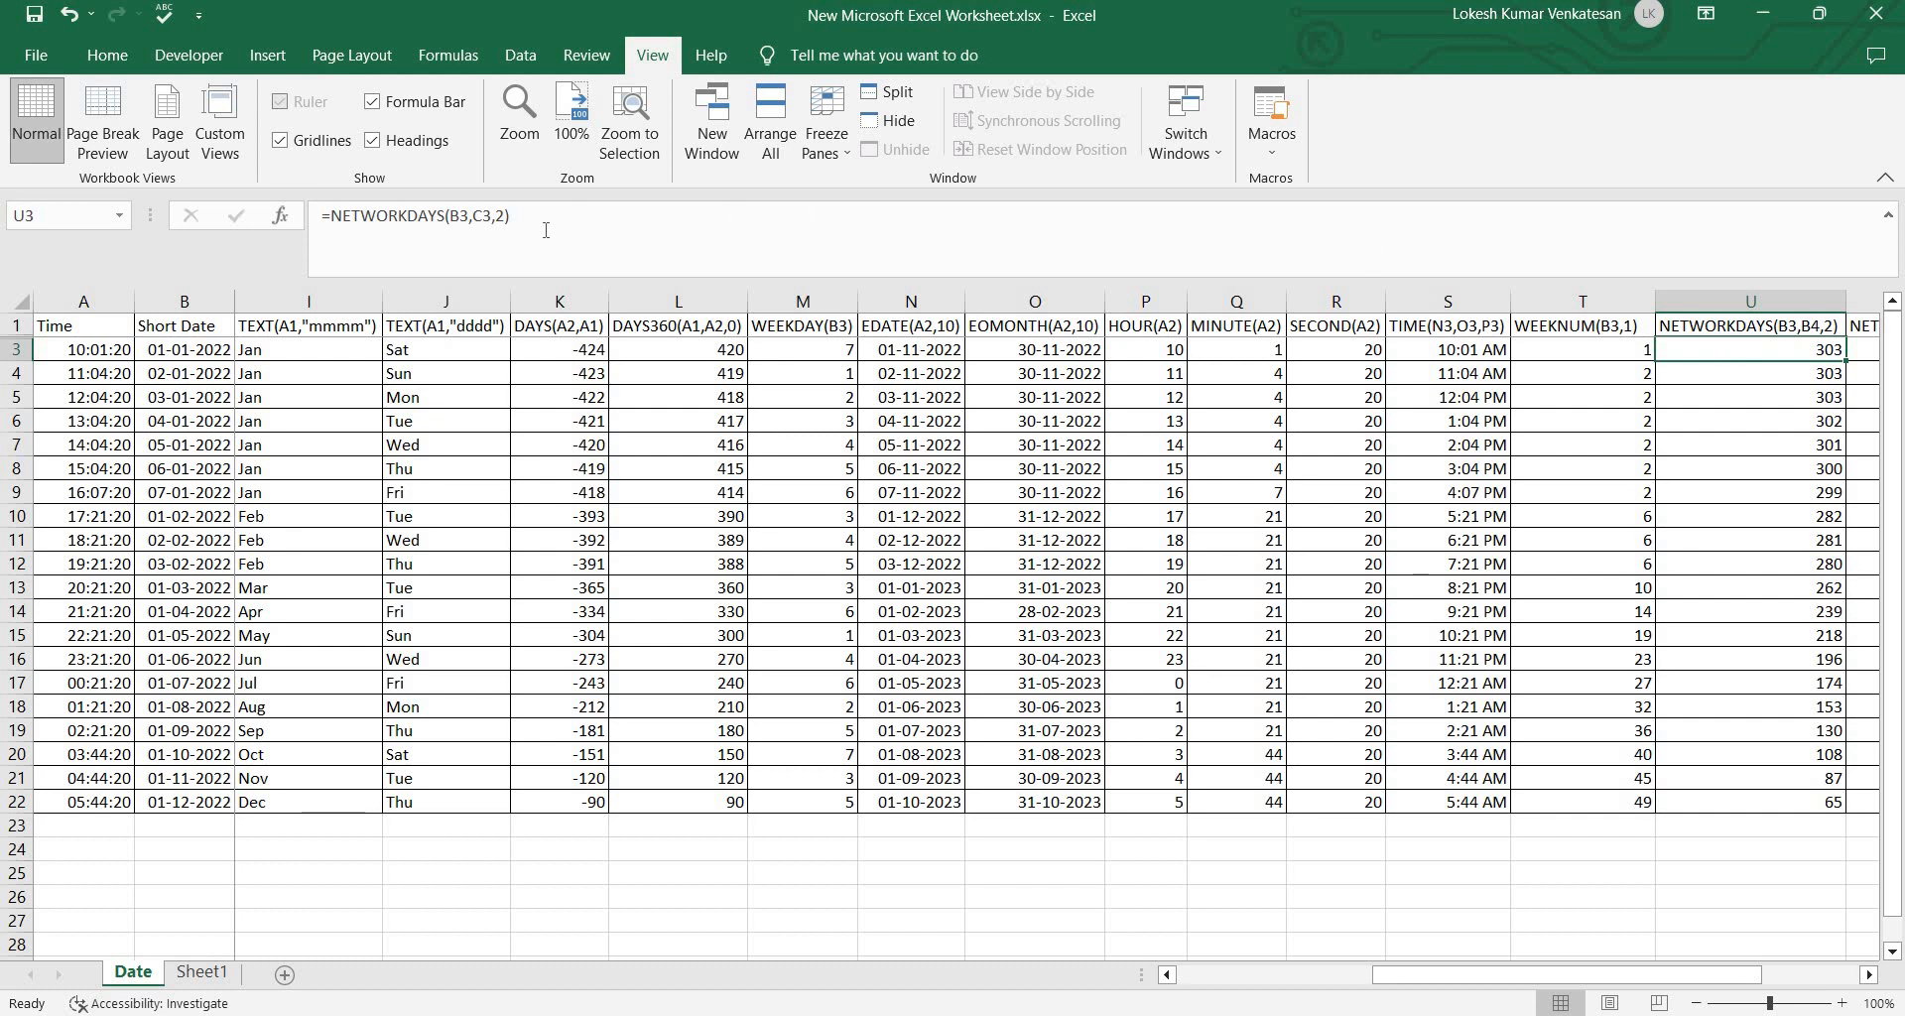
{"action": "left_click", "coordinate": [286, 220]}
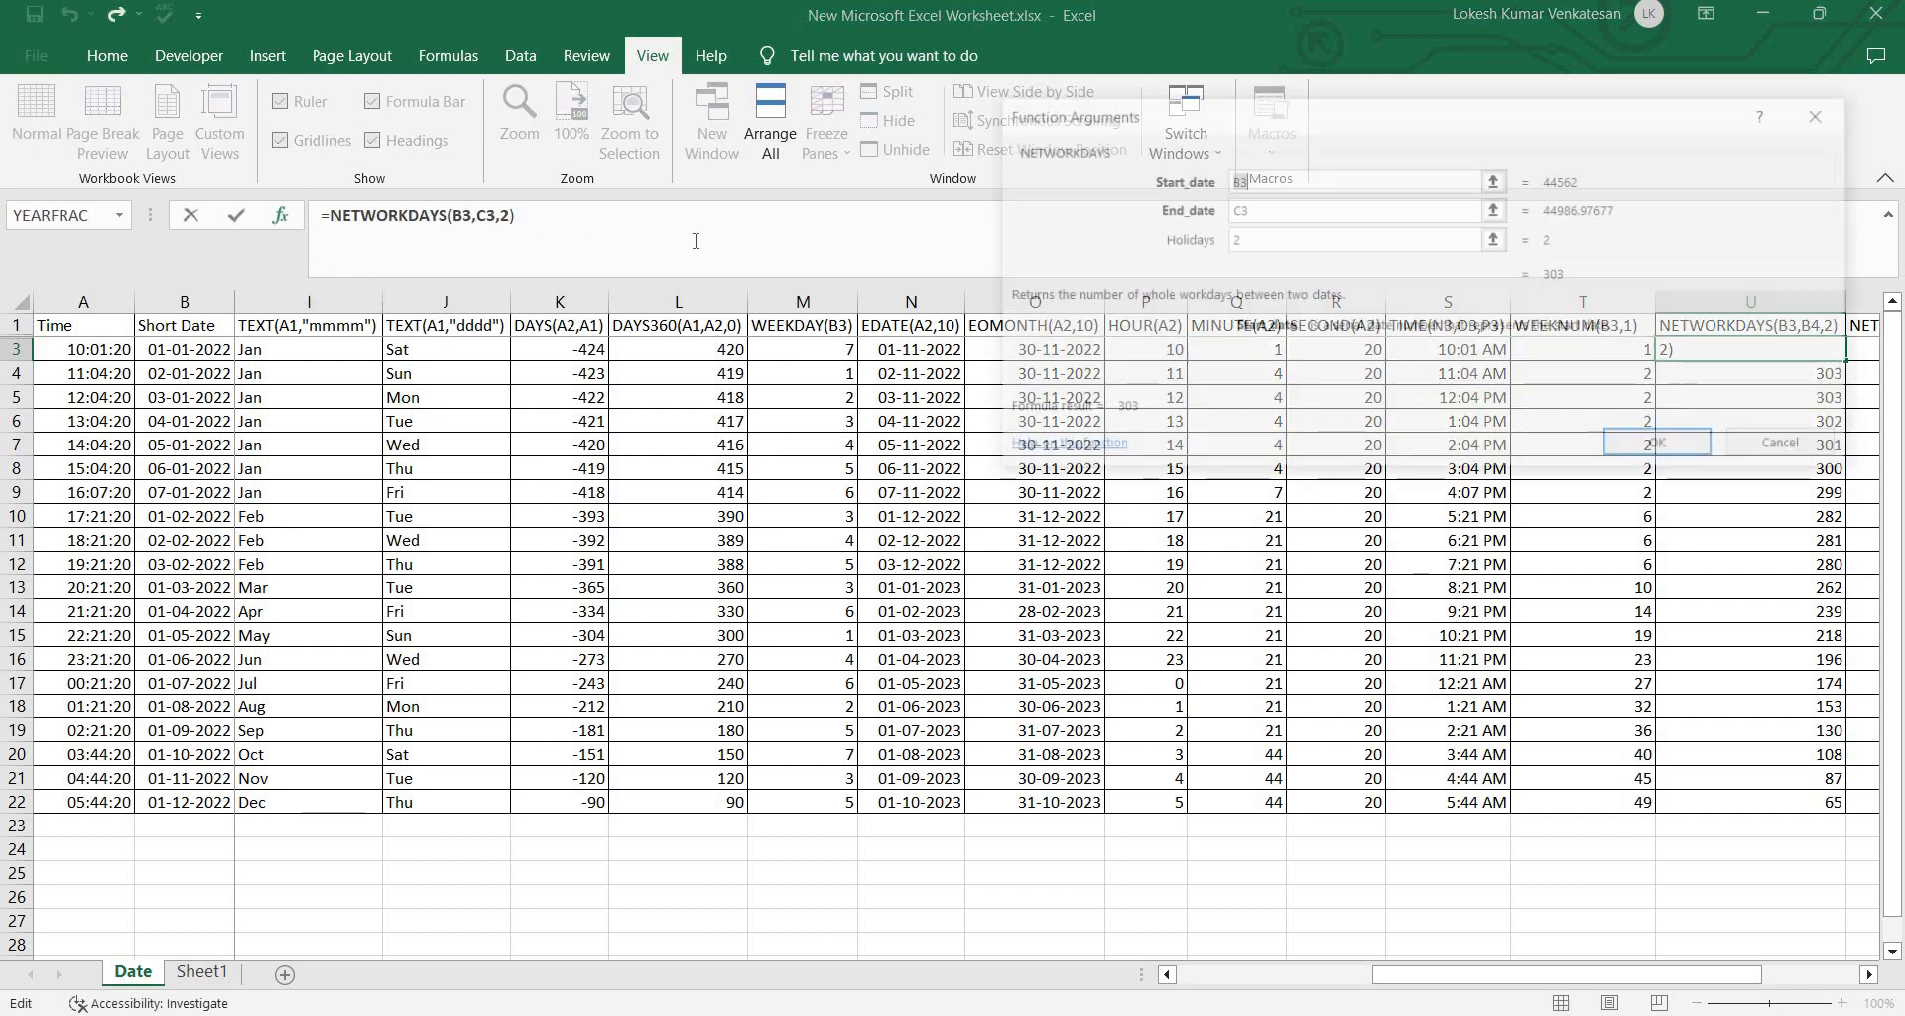
{"action": "left_click", "coordinate": [1331, 212]}
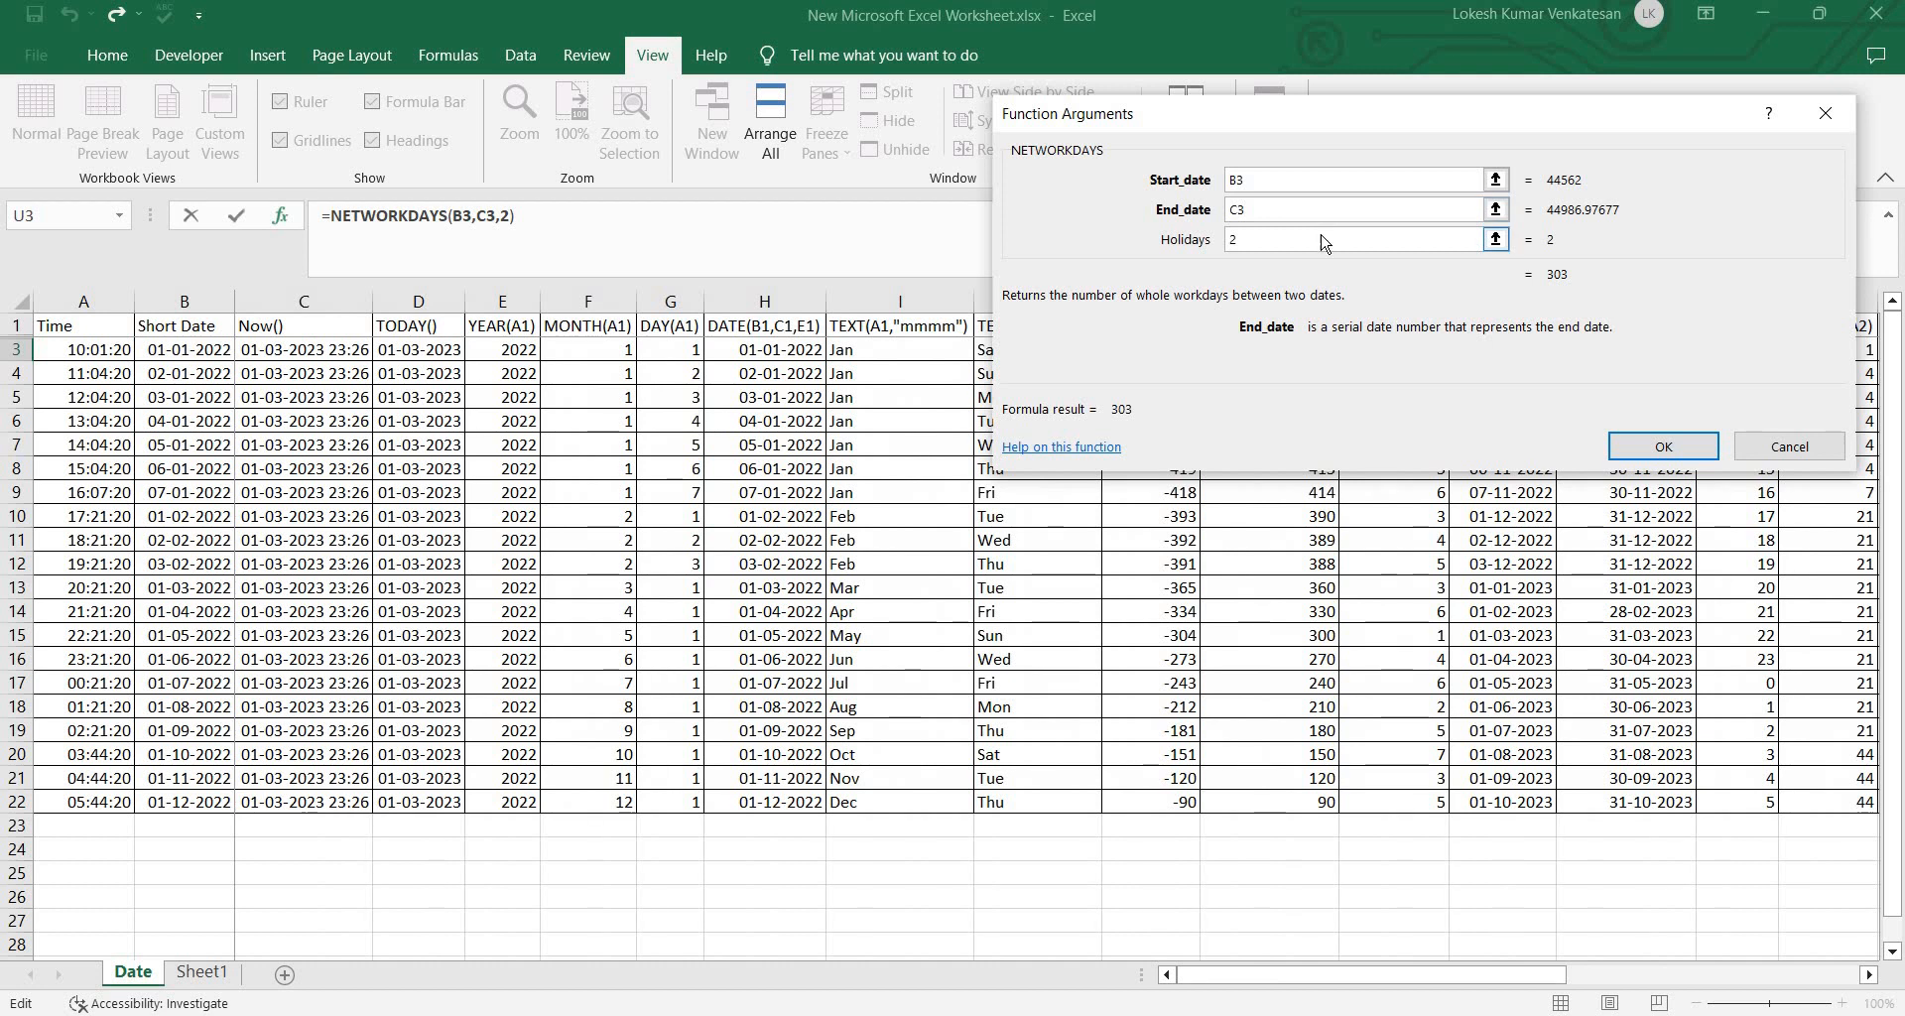
{"action": "left_click", "coordinate": [1325, 236]}
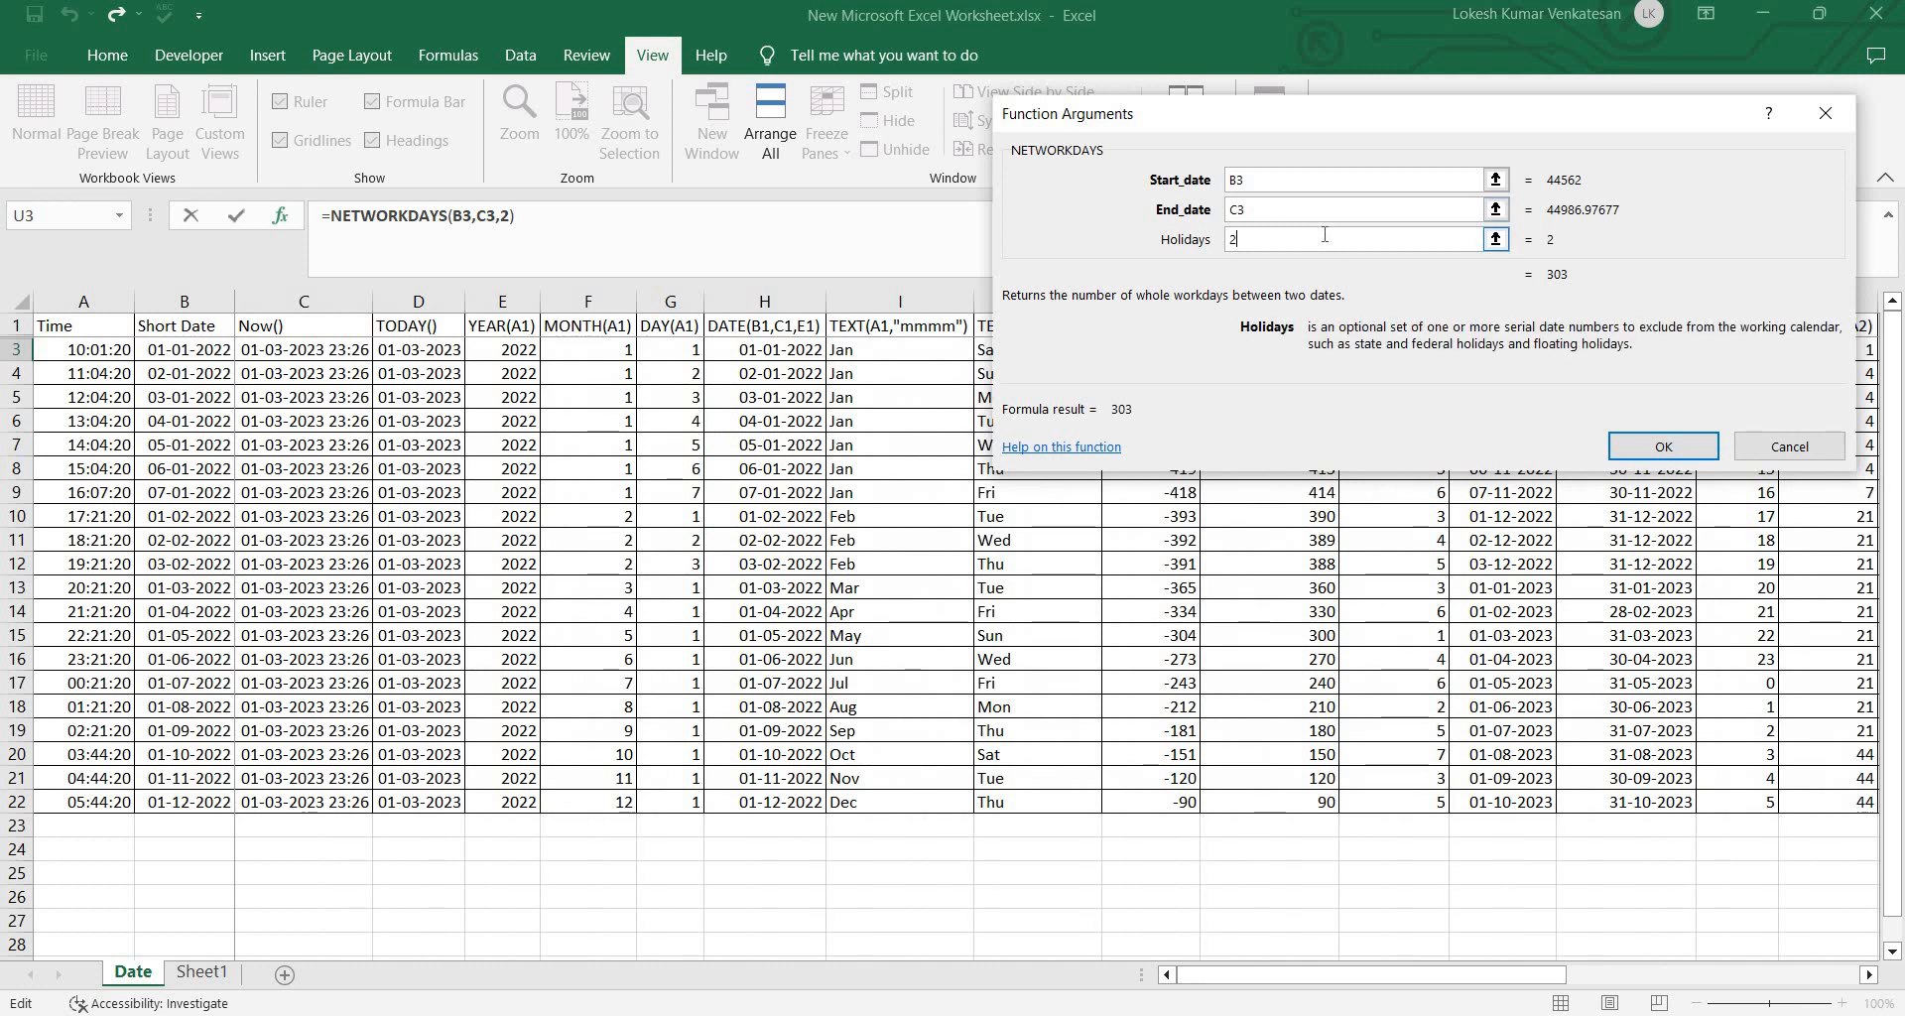
{"action": "key", "text": "BackSpace"}
{"action": "type", "text": "1"}
{"action": "key", "text": "Return"}
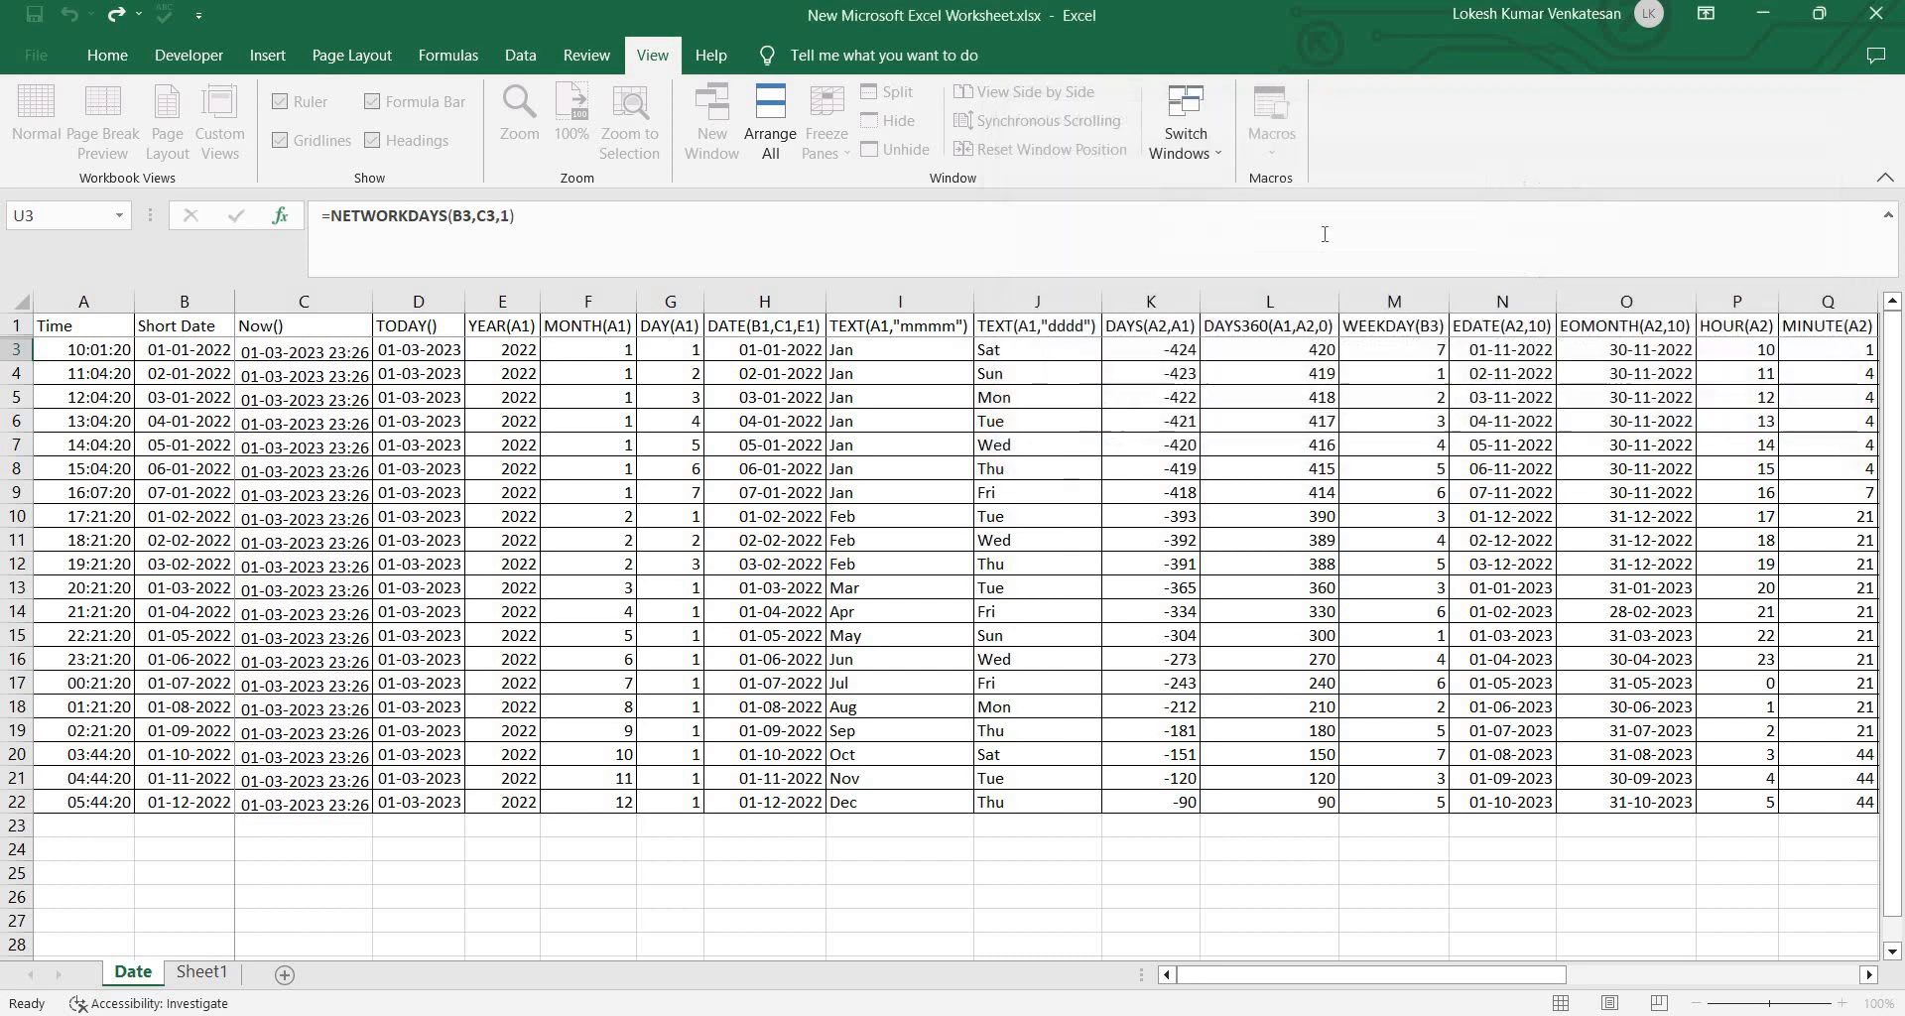
{"action": "left_click_drag", "start_coordinate": [1847, 362], "coordinate": [1834, 804]}
{"action": "left_click", "coordinate": [1822, 352]}
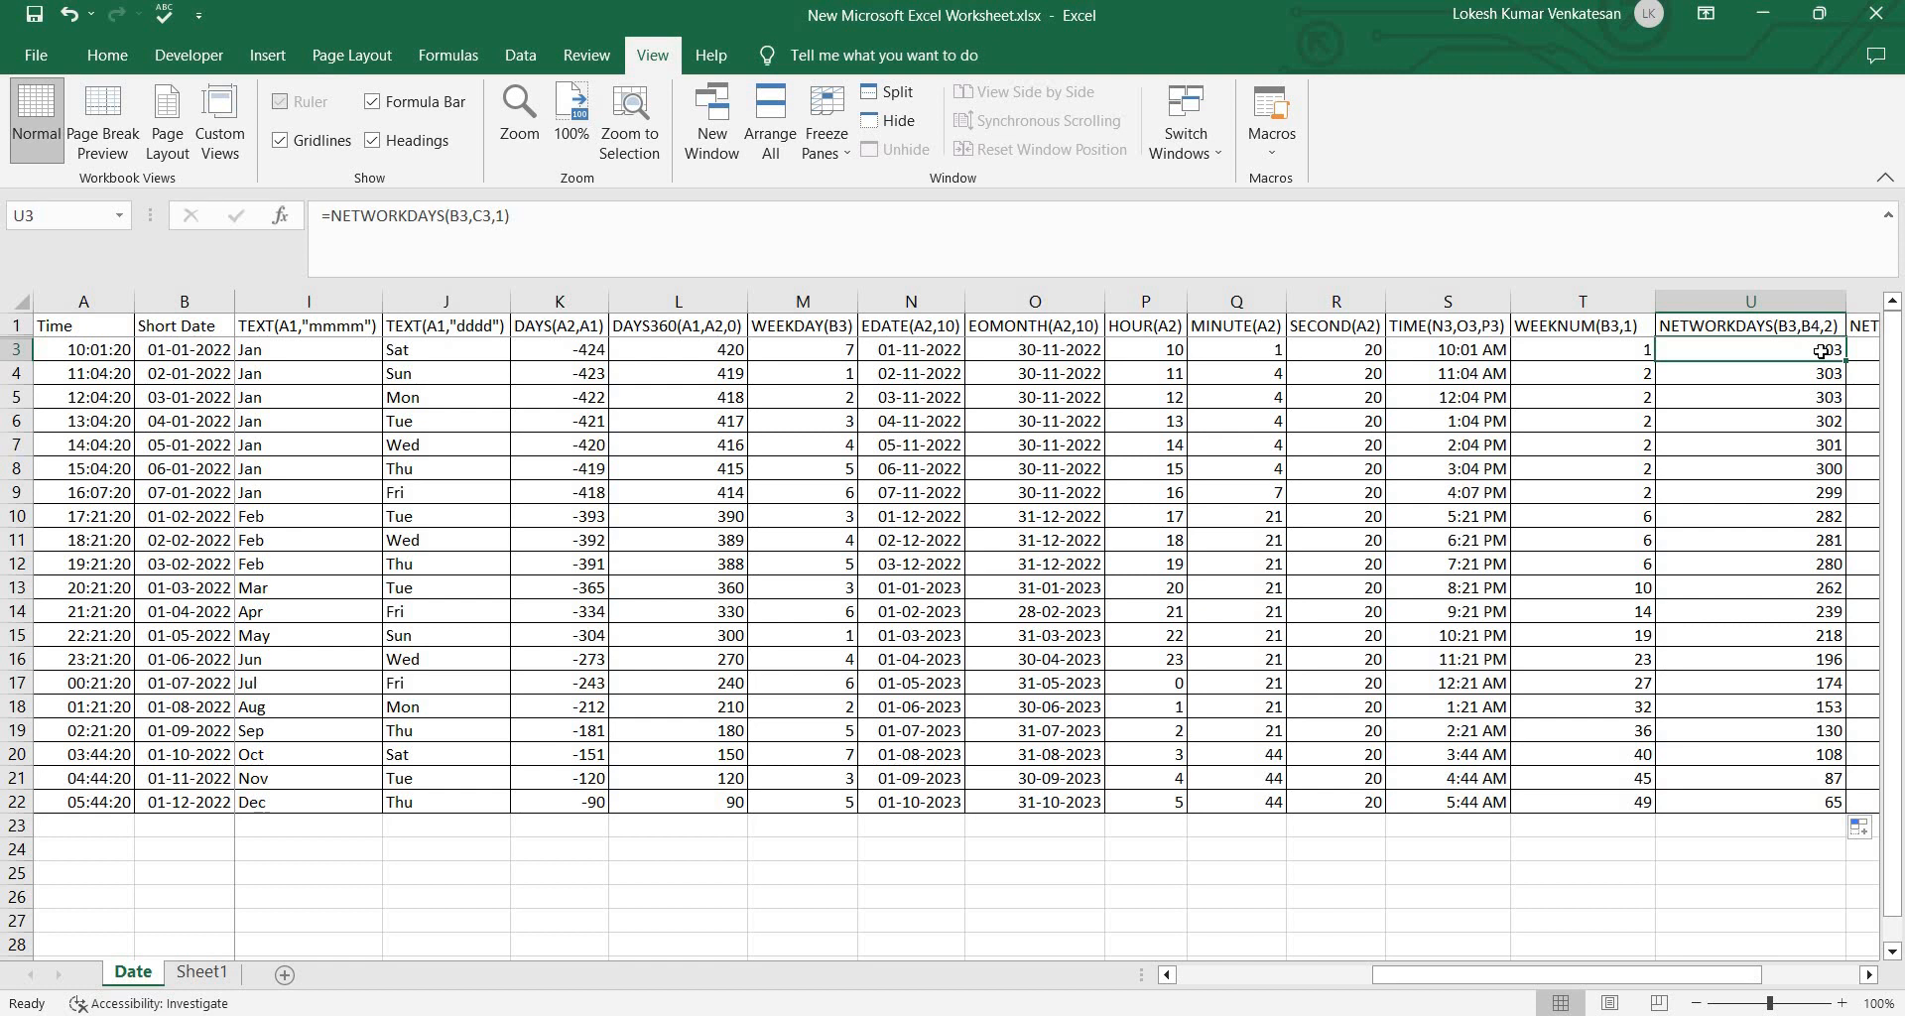
Step: Re-enter 1 as the holidays argument of the NETWORKDAYS.INTL formula in V3
{"action": "key", "text": "Right"}
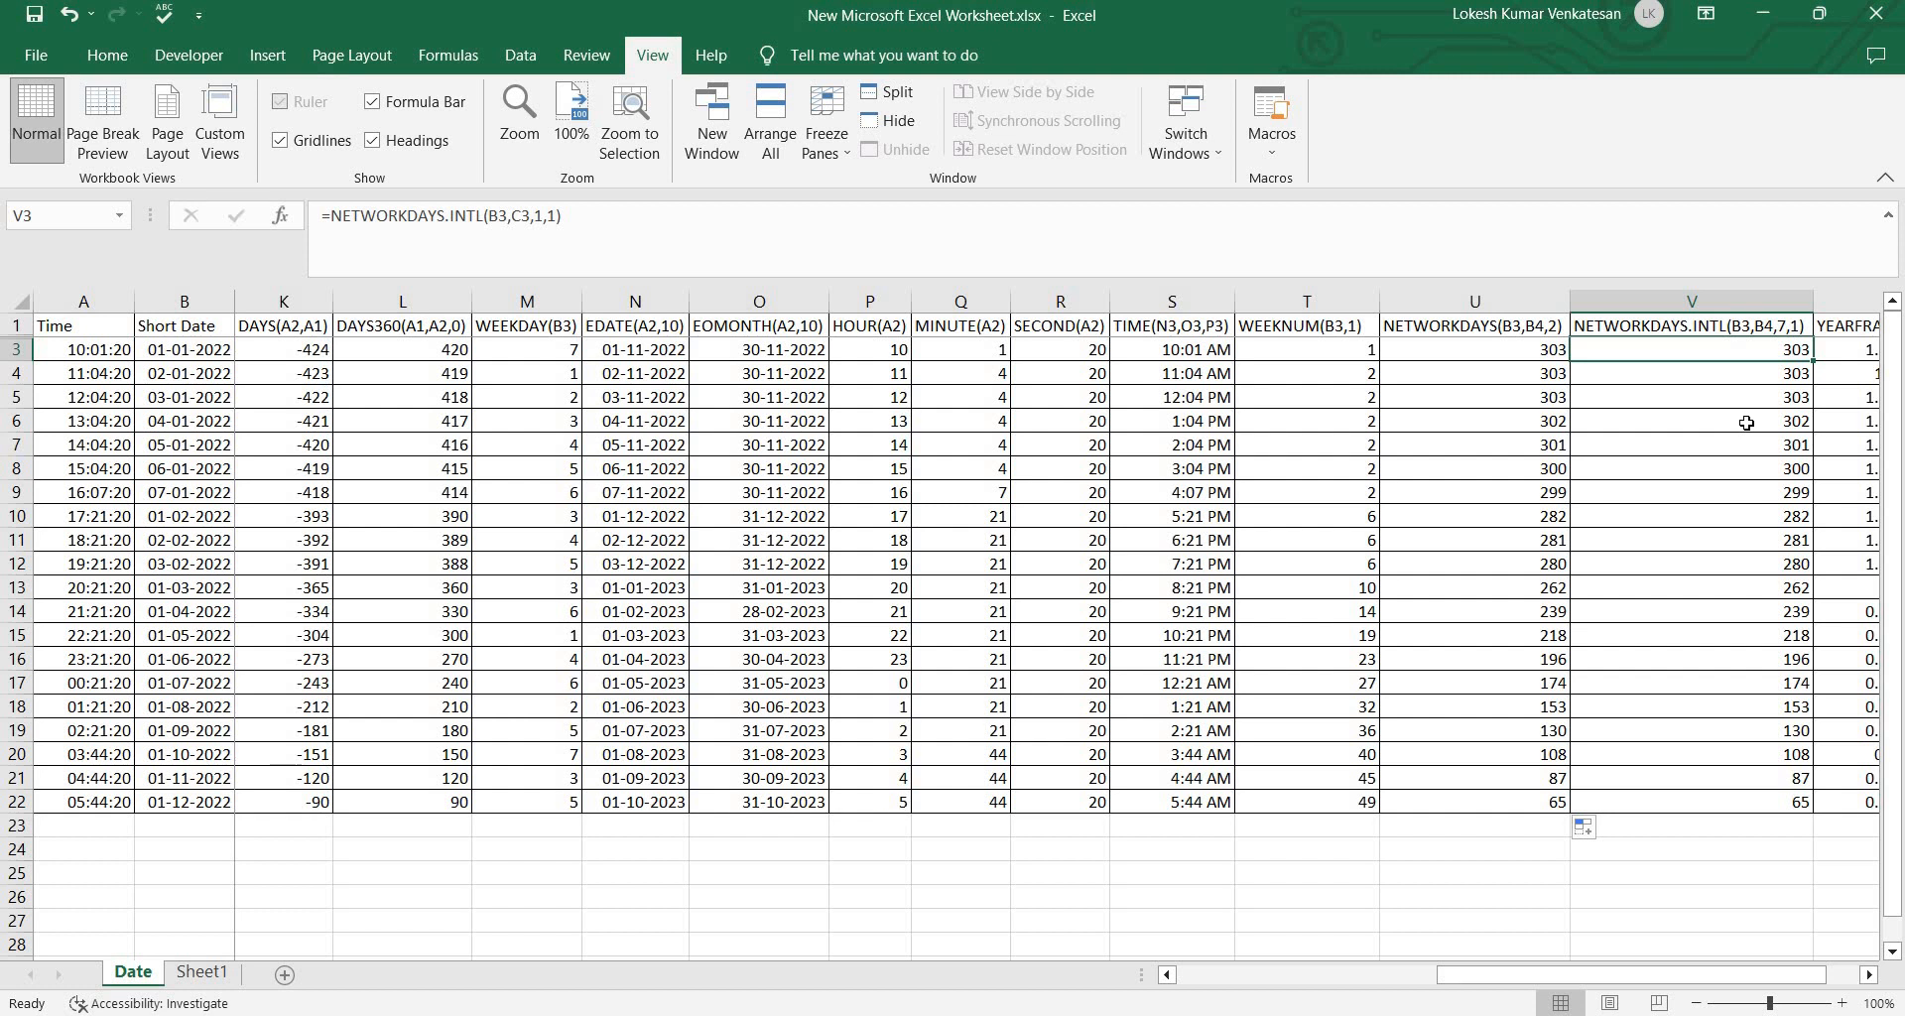
{"action": "key", "text": "F2"}
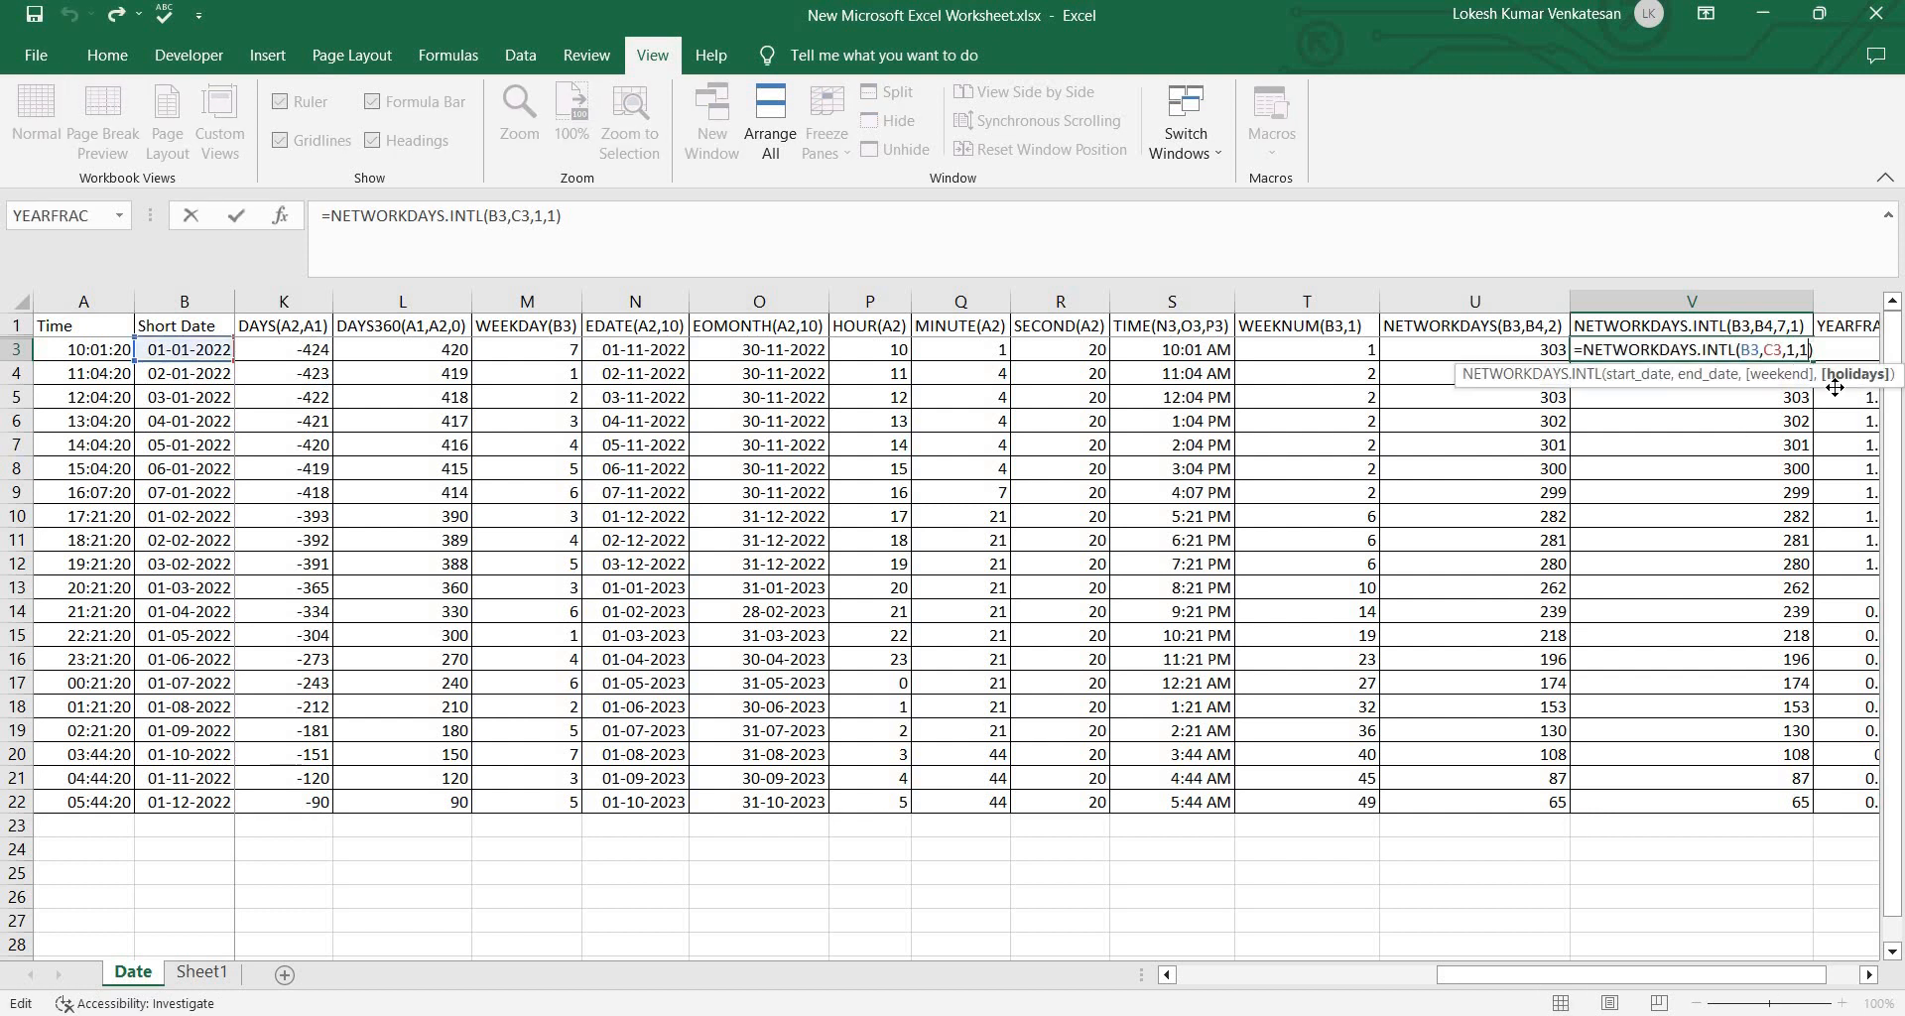
{"action": "key", "text": "Left"}
{"action": "key", "text": "BackSpace"}
{"action": "type", "text": "1"}
{"action": "key", "text": "Return"}
{"action": "left_click", "coordinate": [1779, 352]}
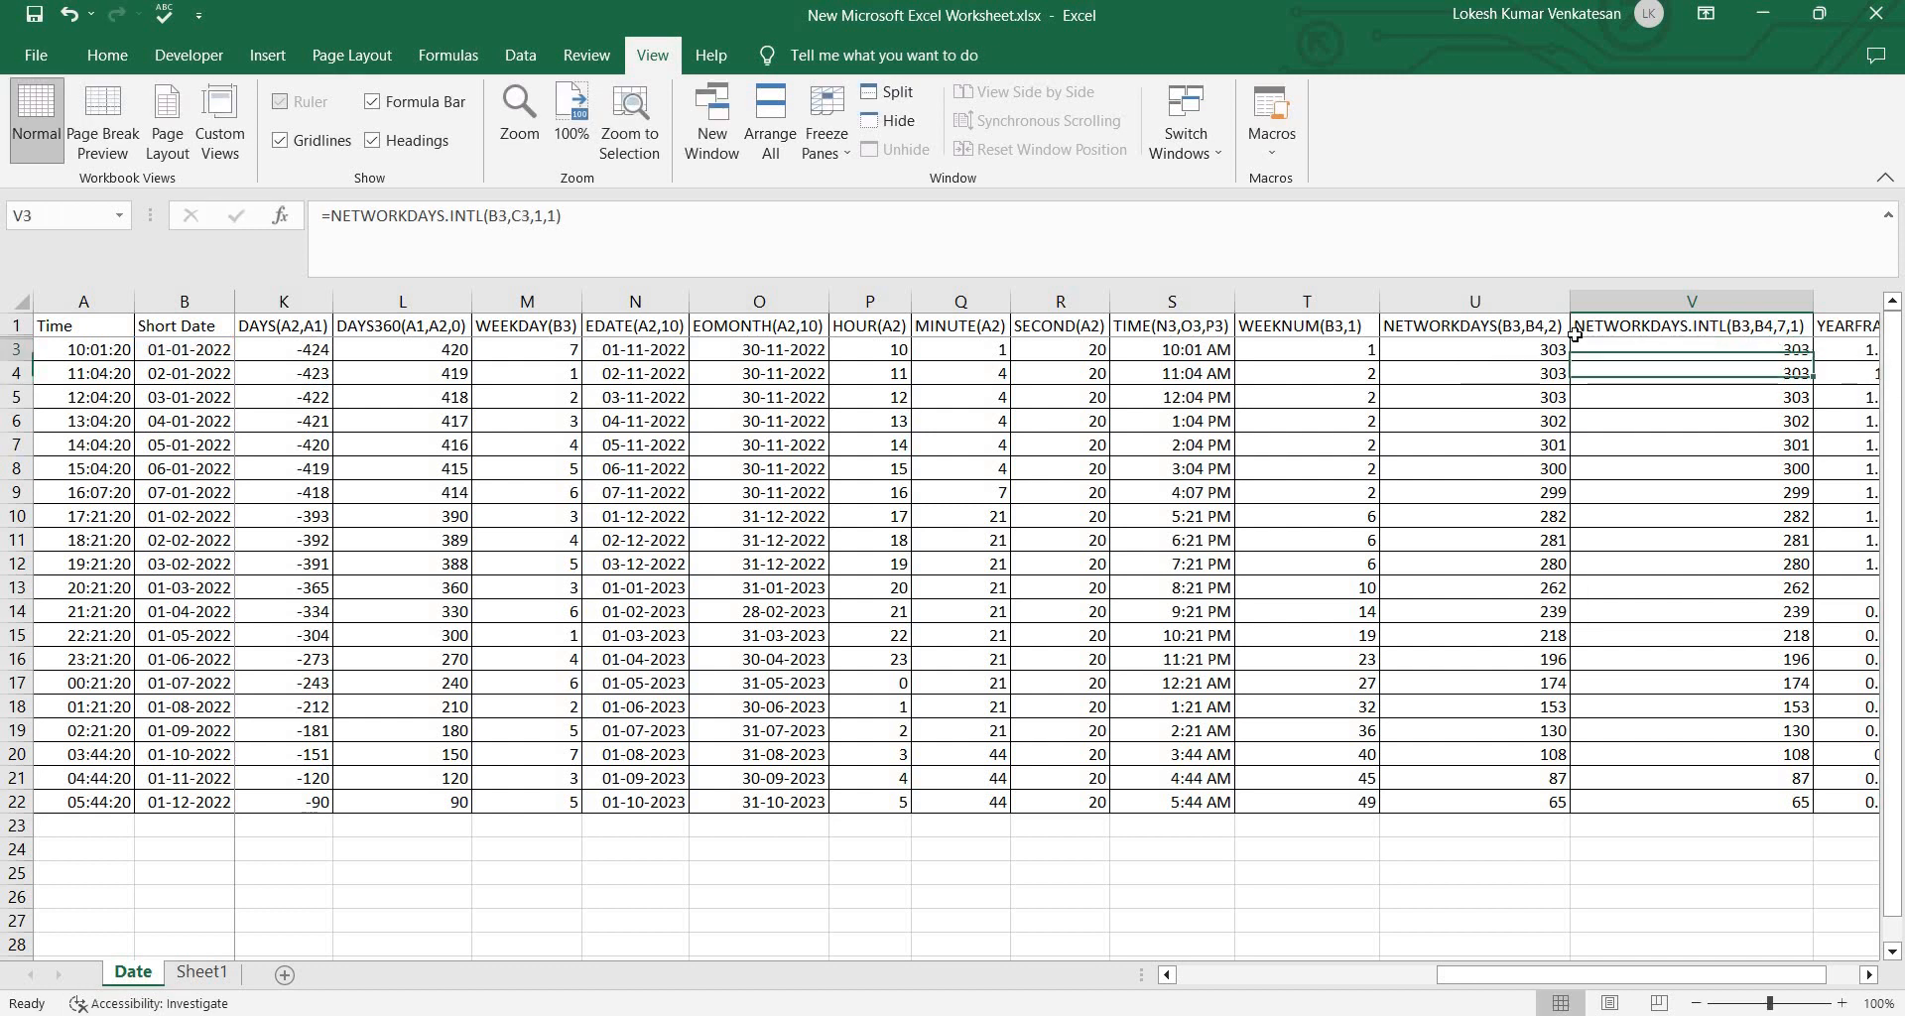
Step: Change the NETWORKDAYS.INTL formula in V3 to =NETWORKDAYS.INTL(B3,C3,1,2)
{"action": "left_click", "coordinate": [652, 232]}
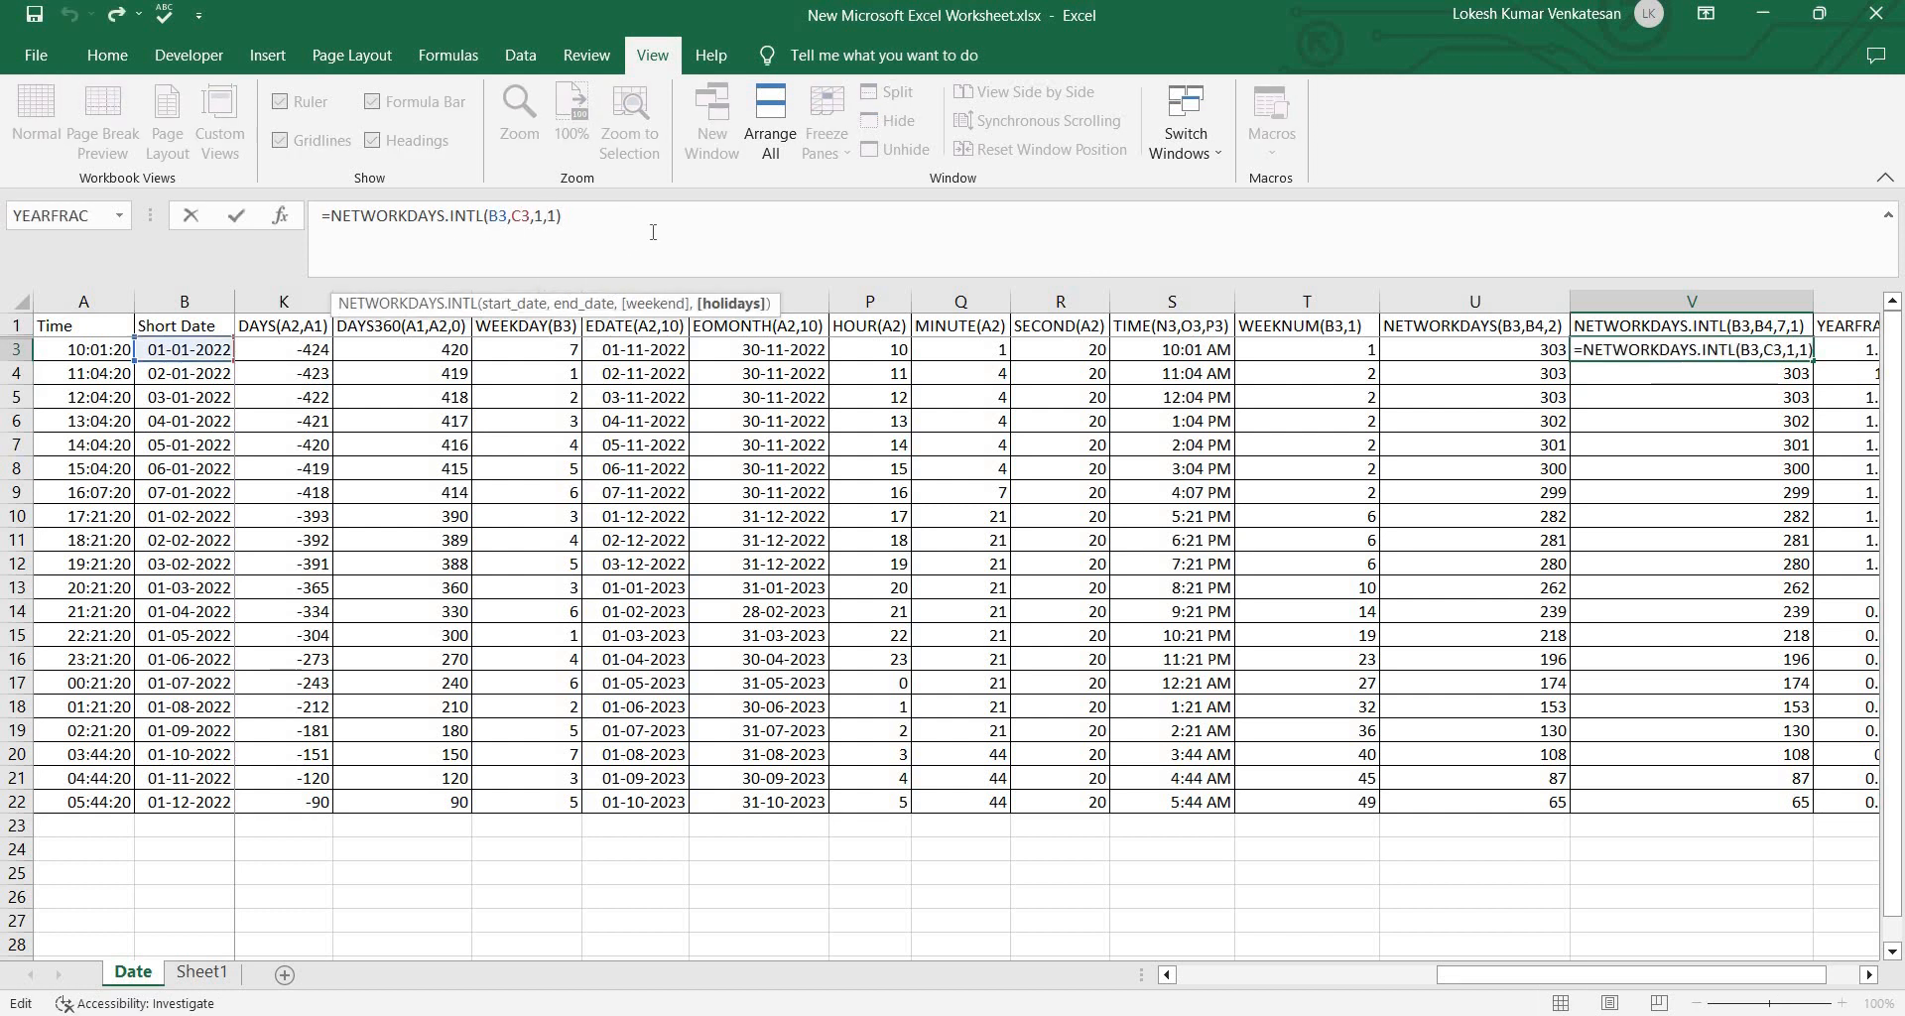
{"action": "key", "text": "Right"}
{"action": "key", "text": "BackSpace"}
{"action": "type", "text": "2"}
{"action": "key", "text": "Return"}
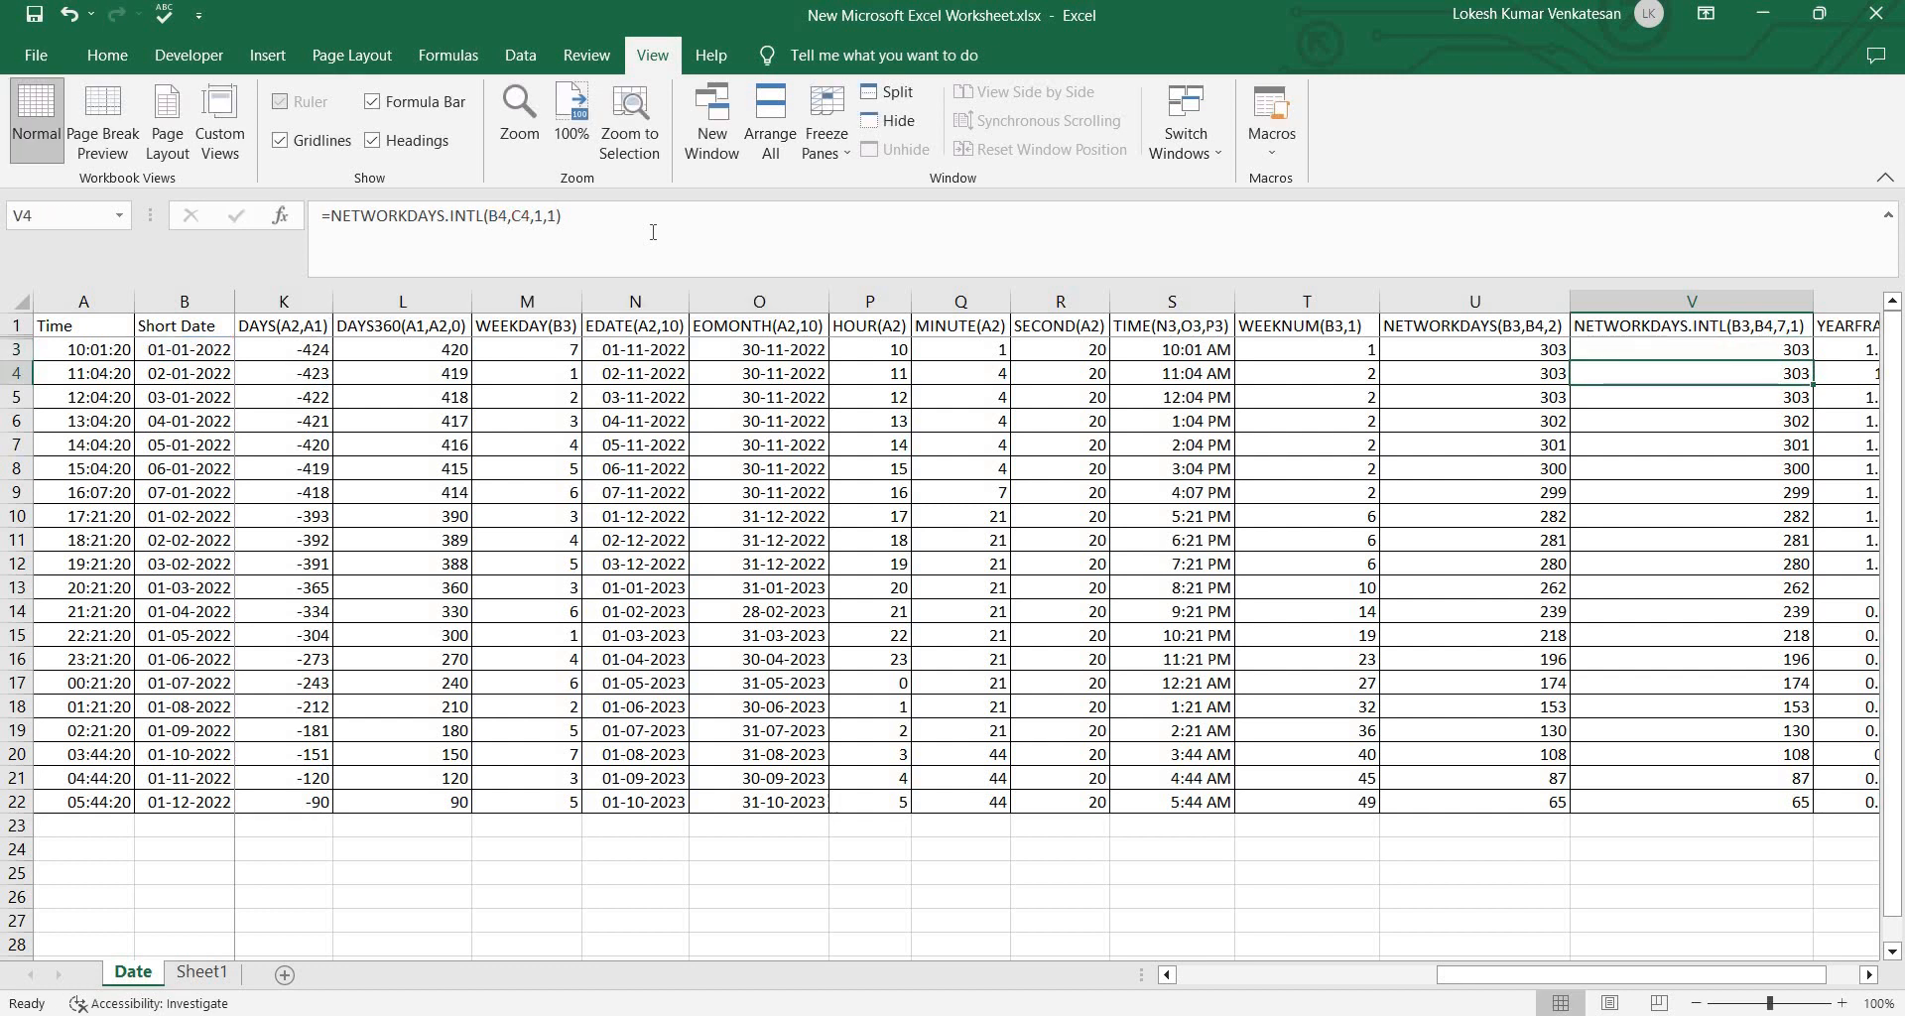
{"action": "left_click", "coordinate": [1789, 355]}
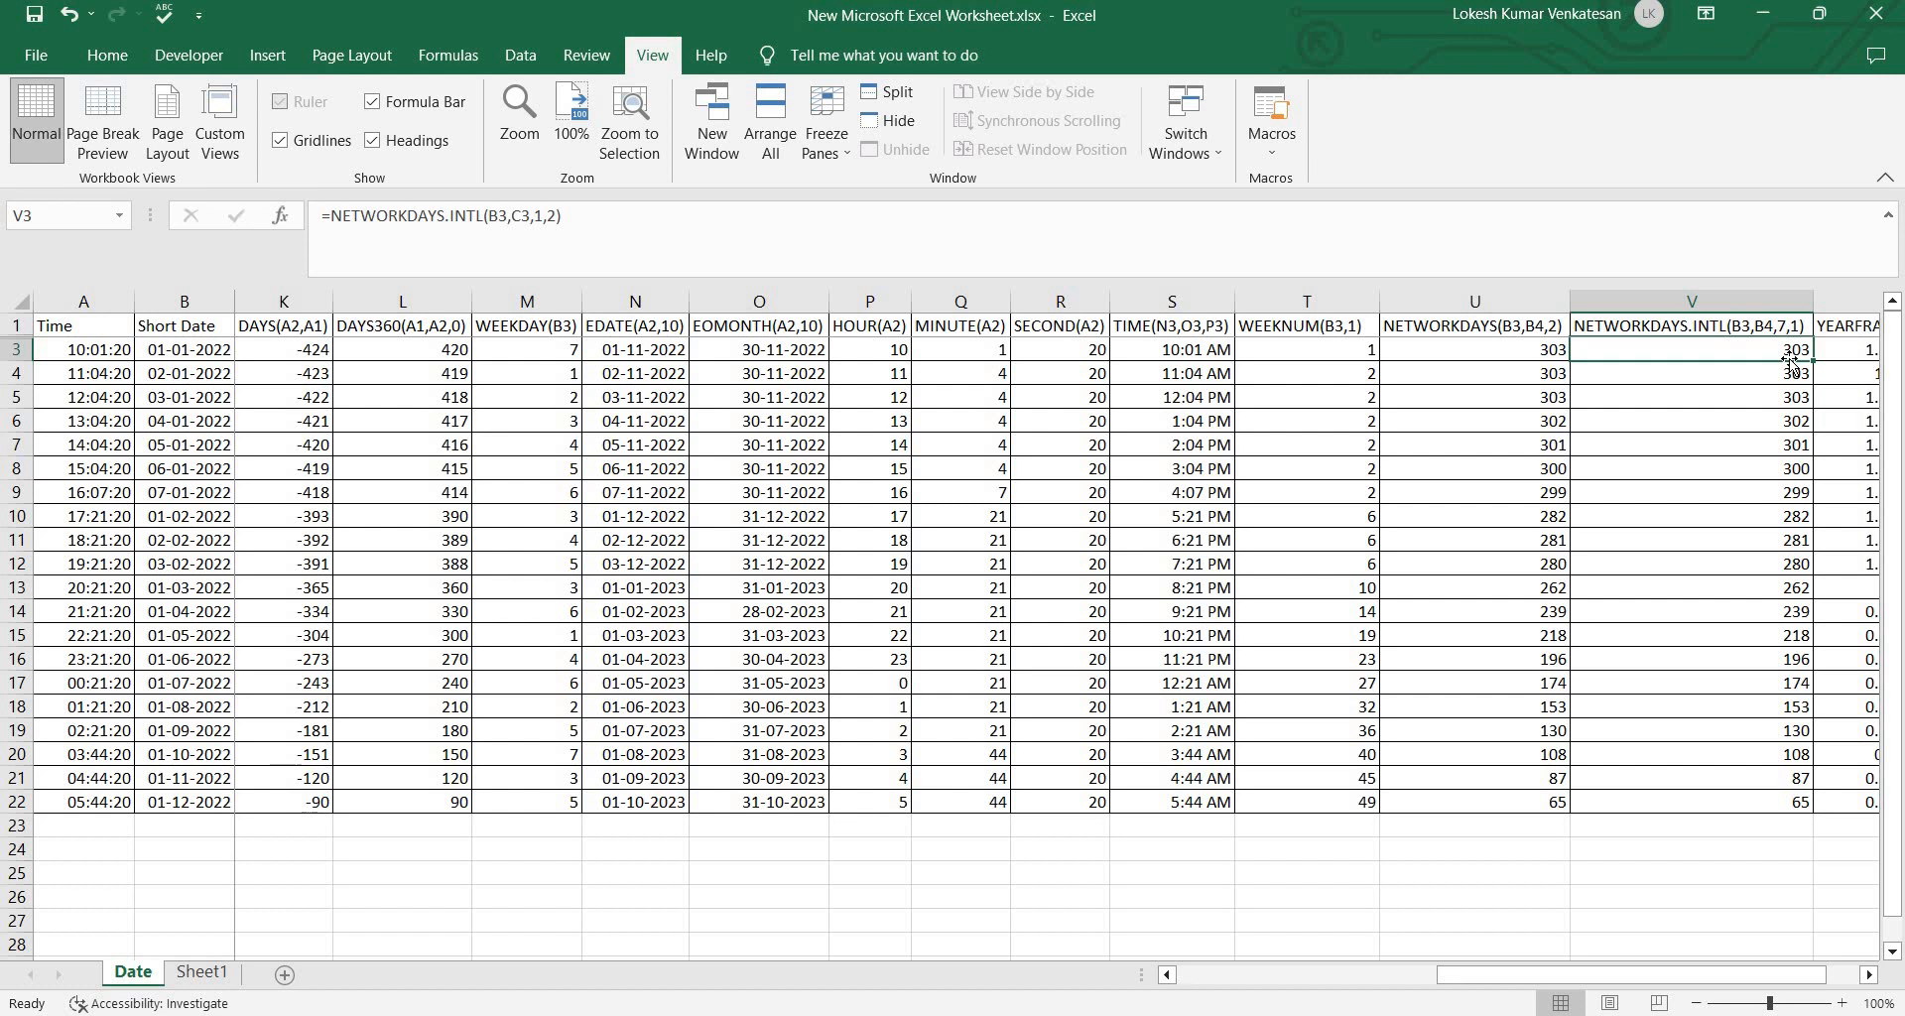
Step: Review the YEARFRAC formula in W3
{"action": "key", "text": "Right"}
{"action": "key", "text": "Right"}
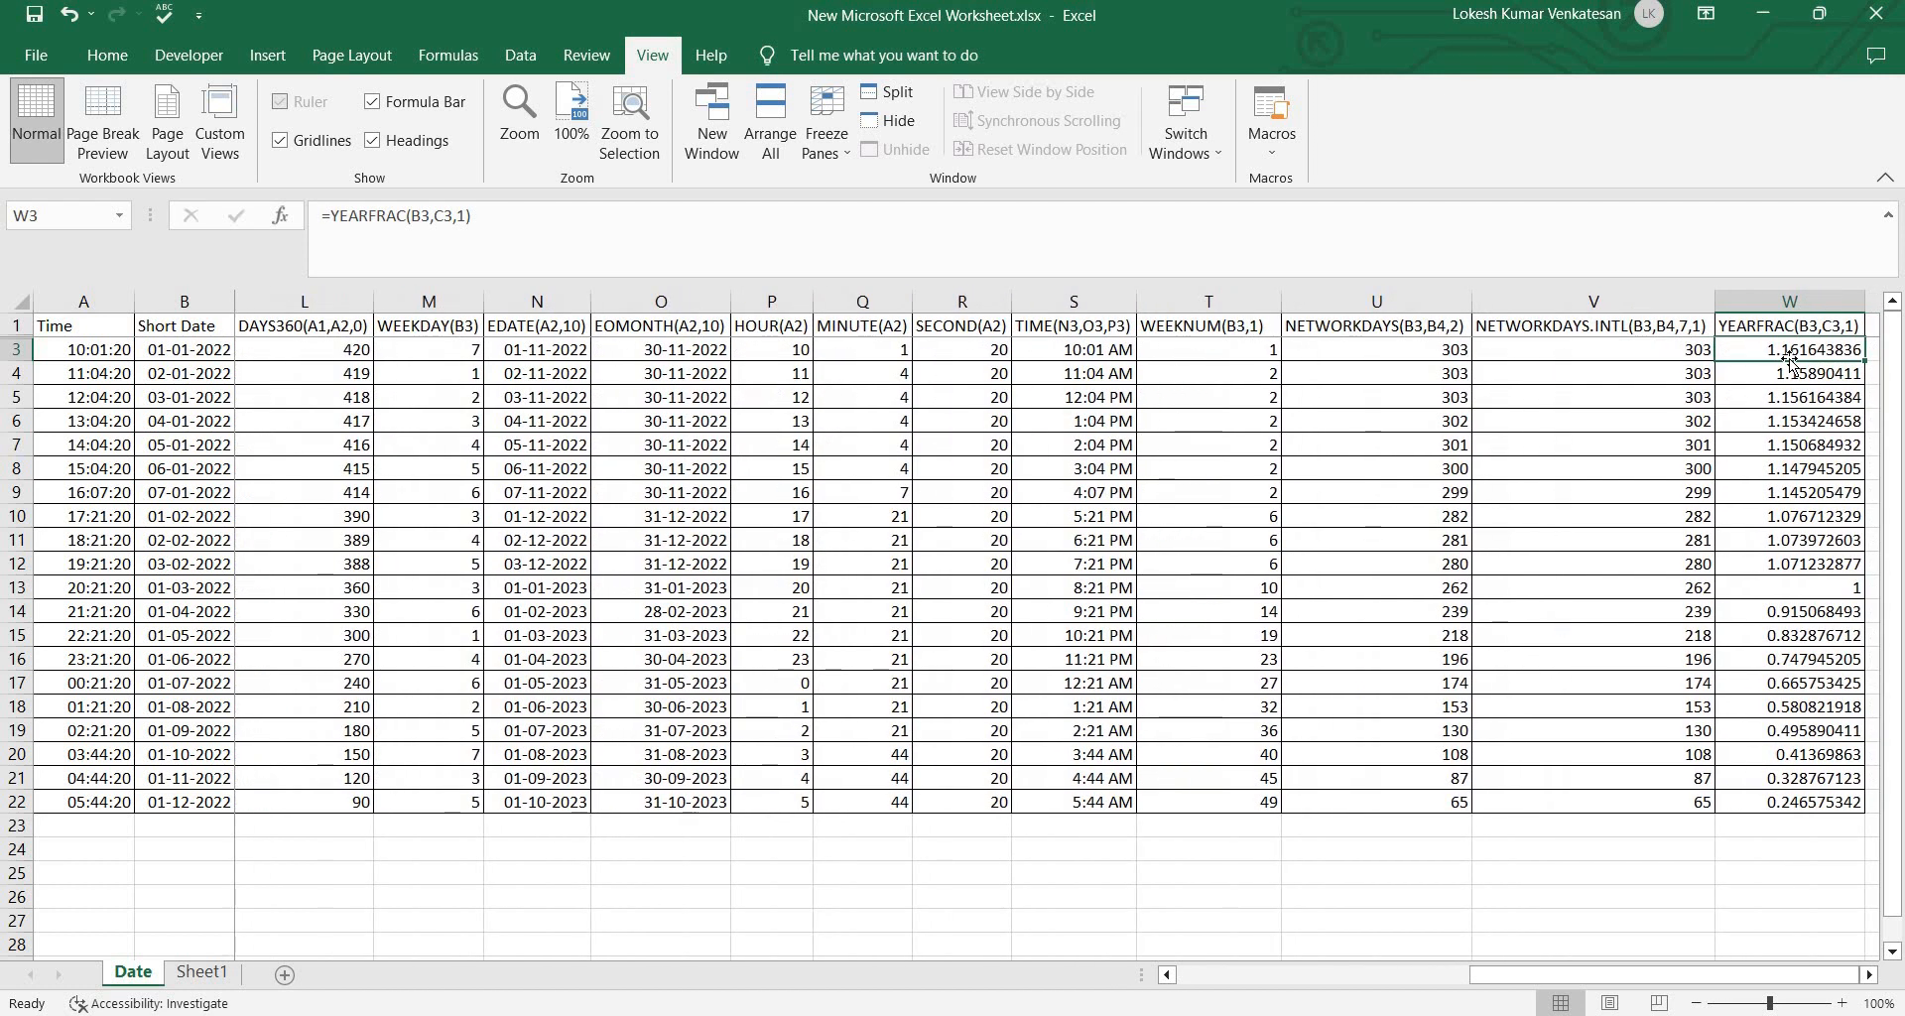
{"action": "key", "text": "Left"}
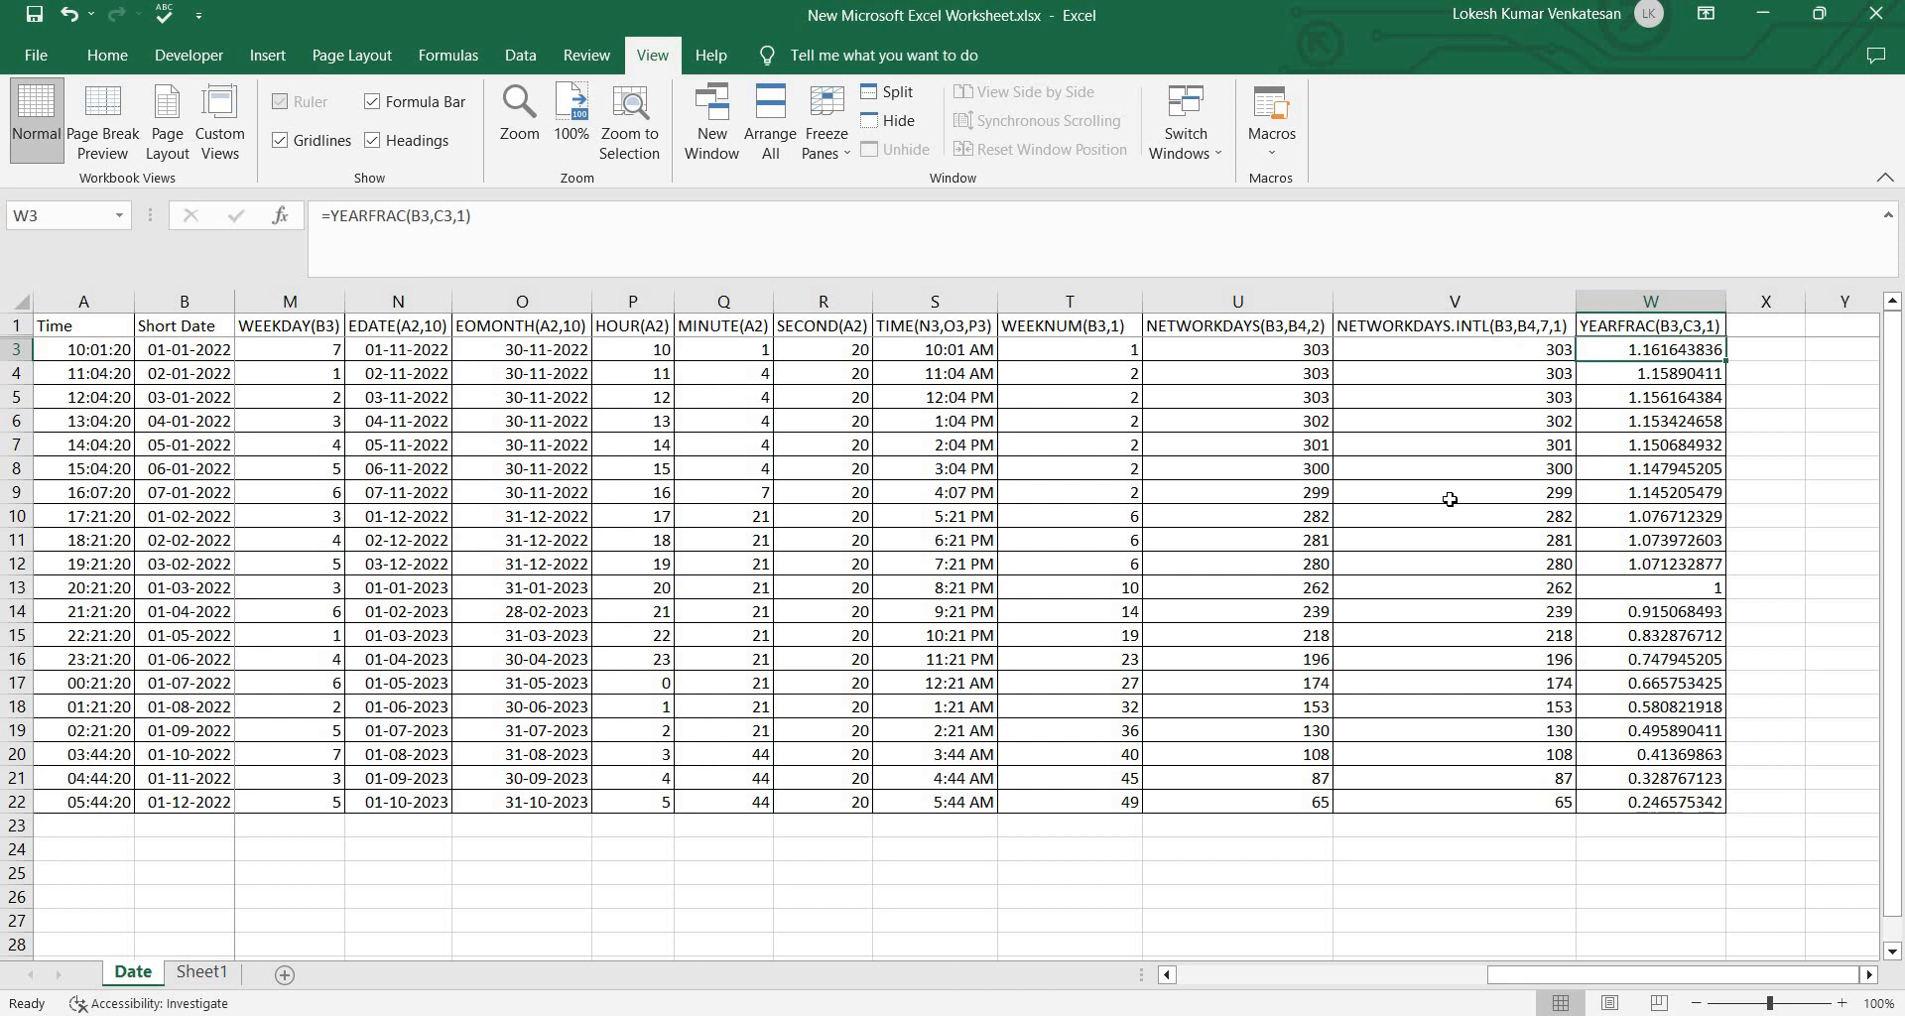
Step: On Sheet1, split the mm/dd/yy dates in column A into separate columns using Text to Columns, delimited by the custom character /
{"action": "left_click", "coordinate": [201, 972]}
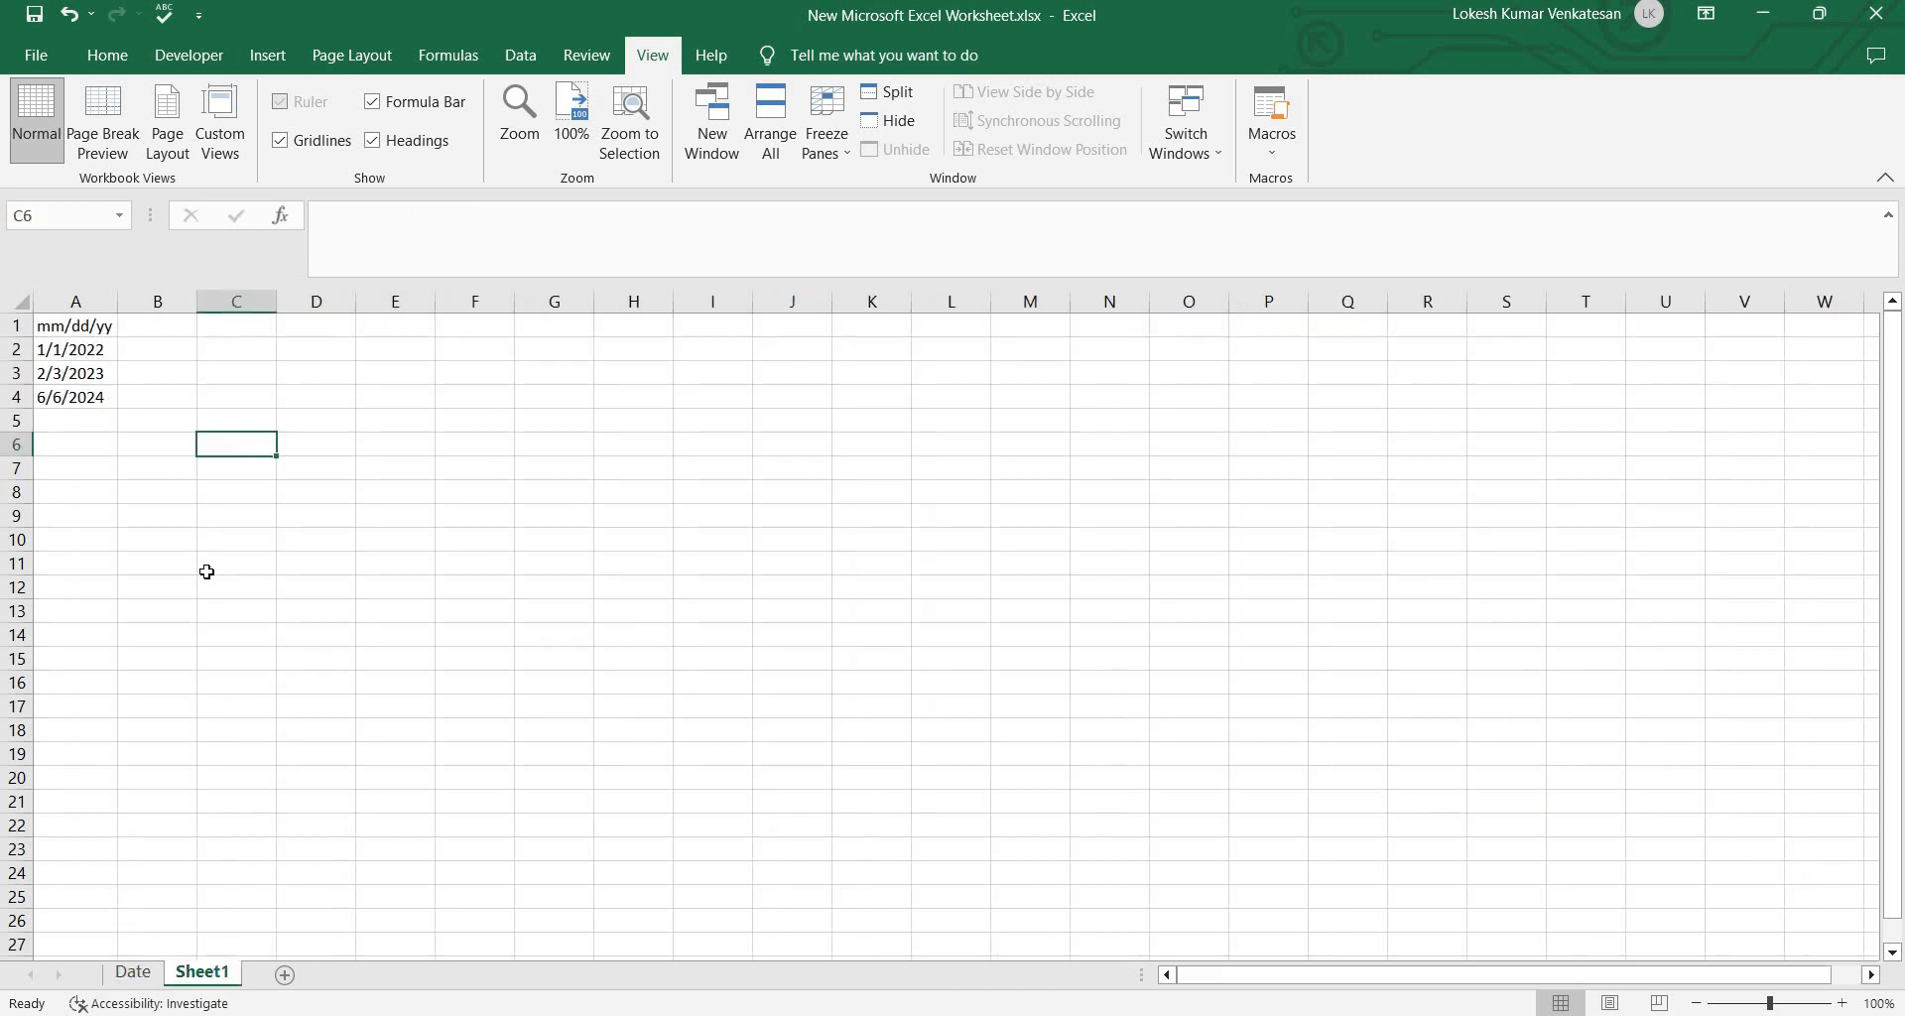
{"action": "left_click", "coordinate": [99, 395]}
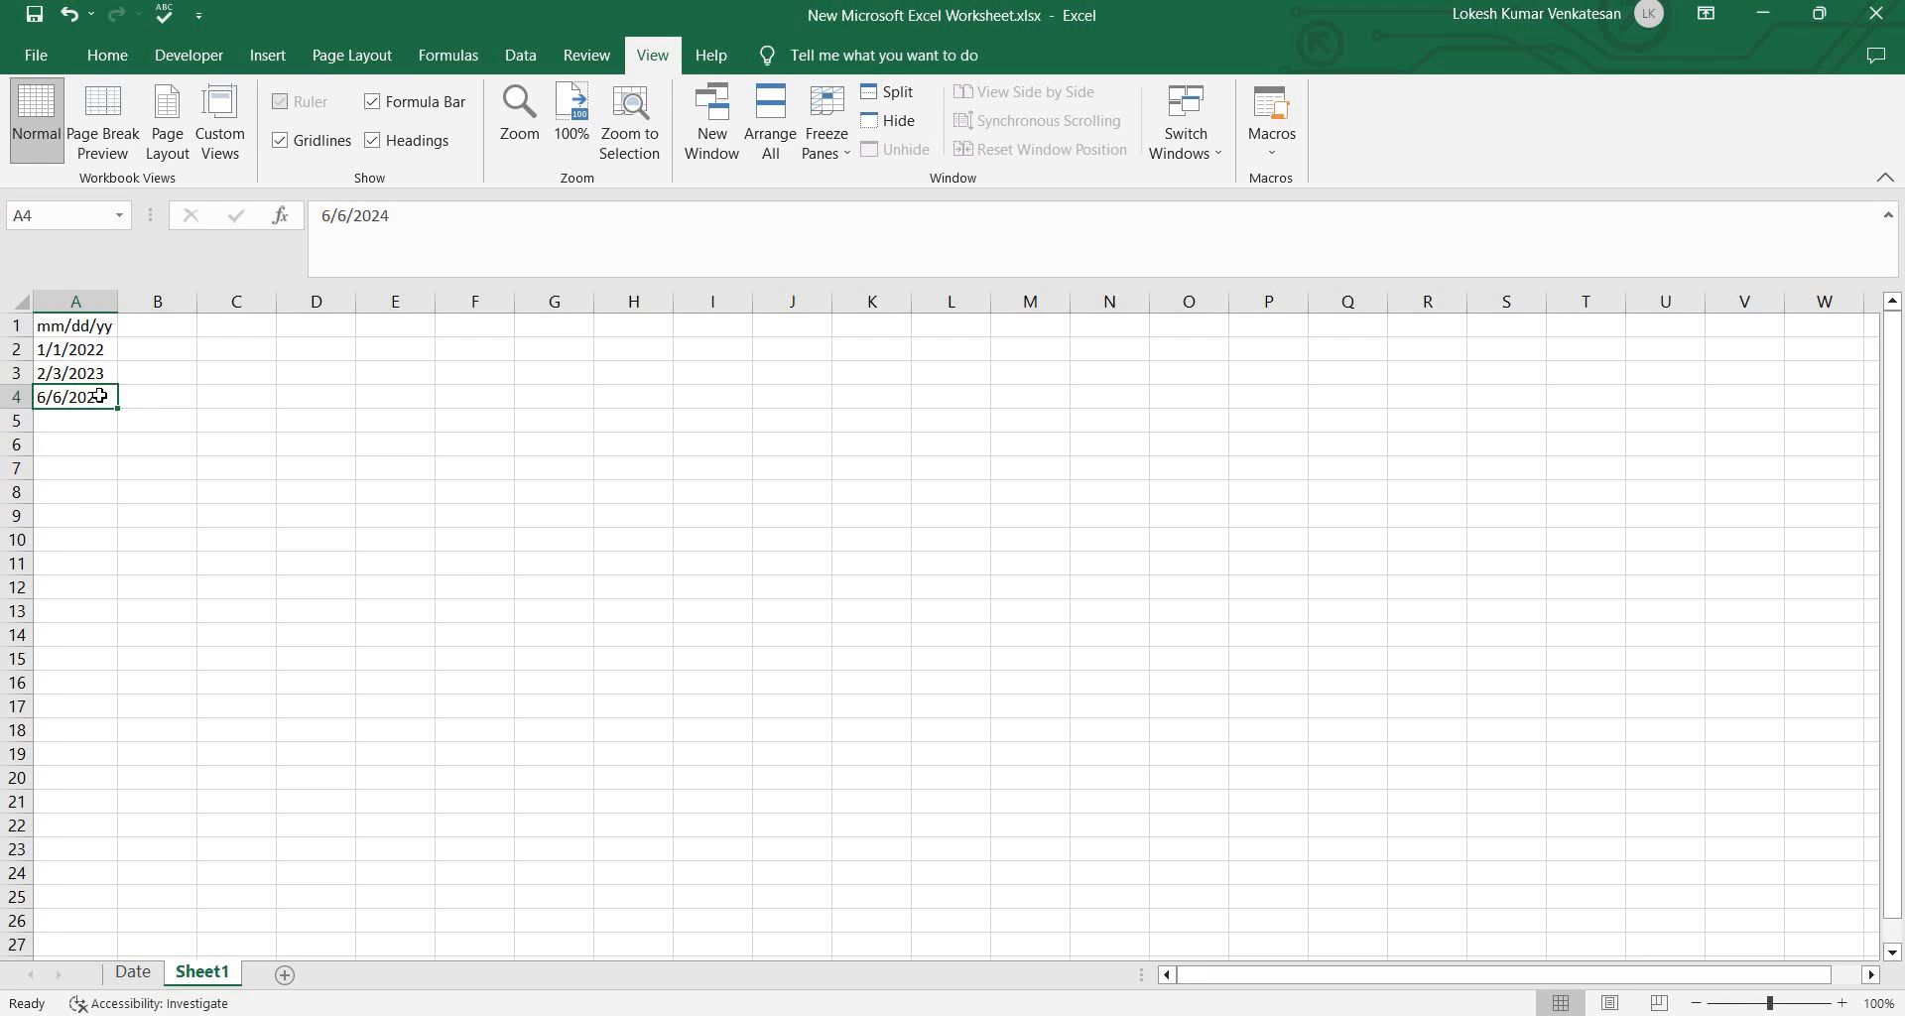
{"action": "left_click_drag", "start_coordinate": [95, 327], "coordinate": [101, 400]}
{"action": "left_click", "coordinate": [96, 301]}
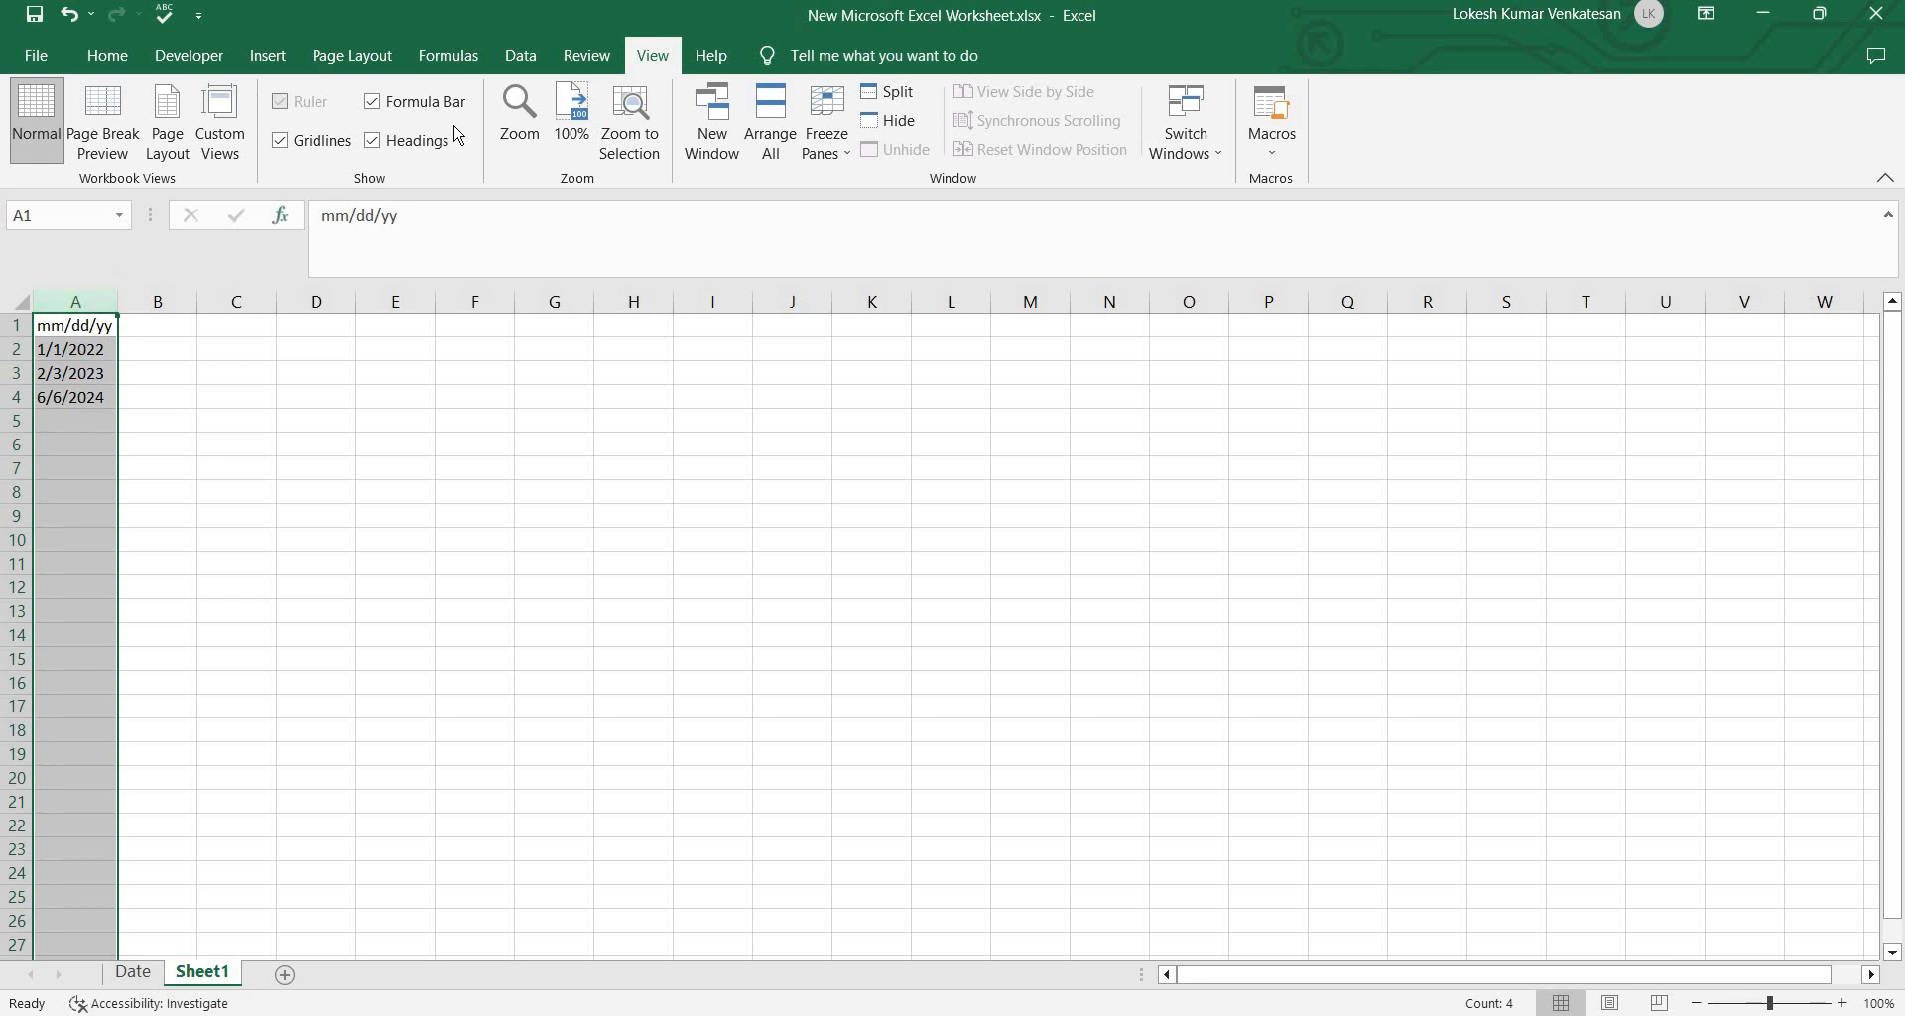
{"action": "left_click", "coordinate": [521, 55]}
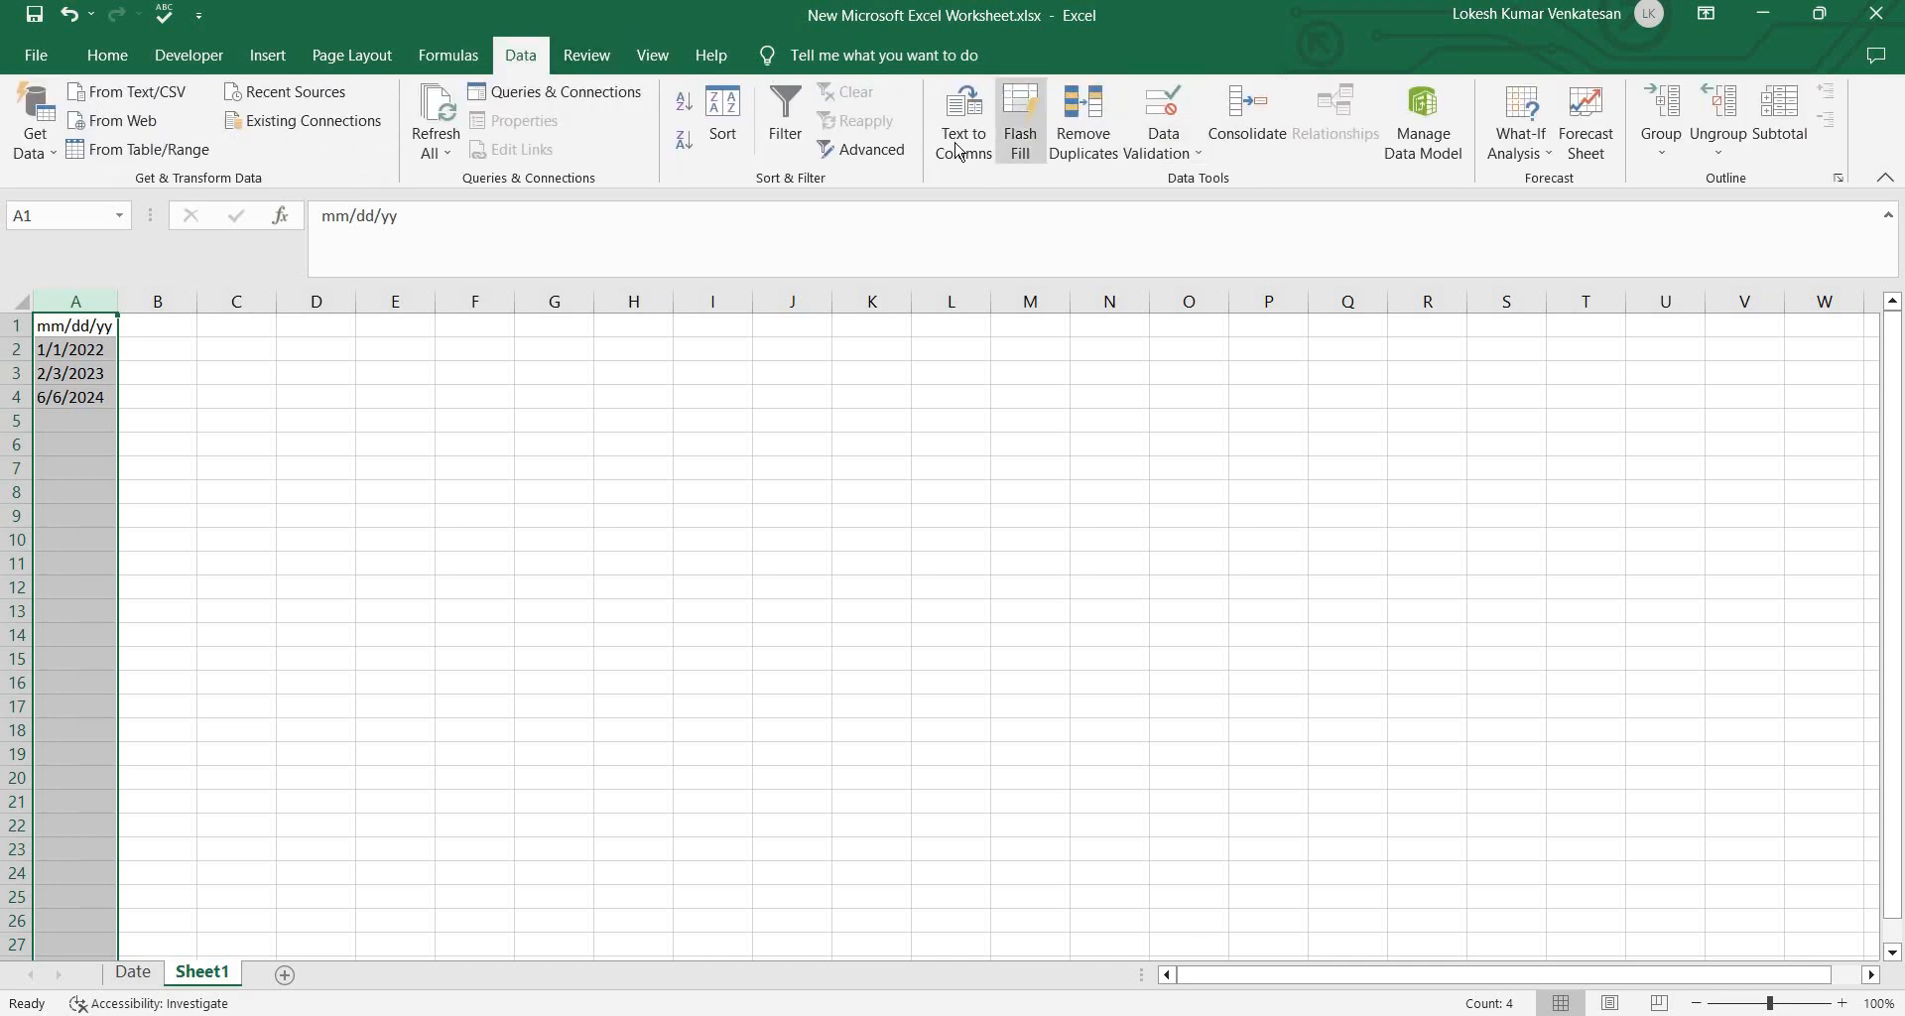
{"action": "left_click", "coordinate": [960, 149]}
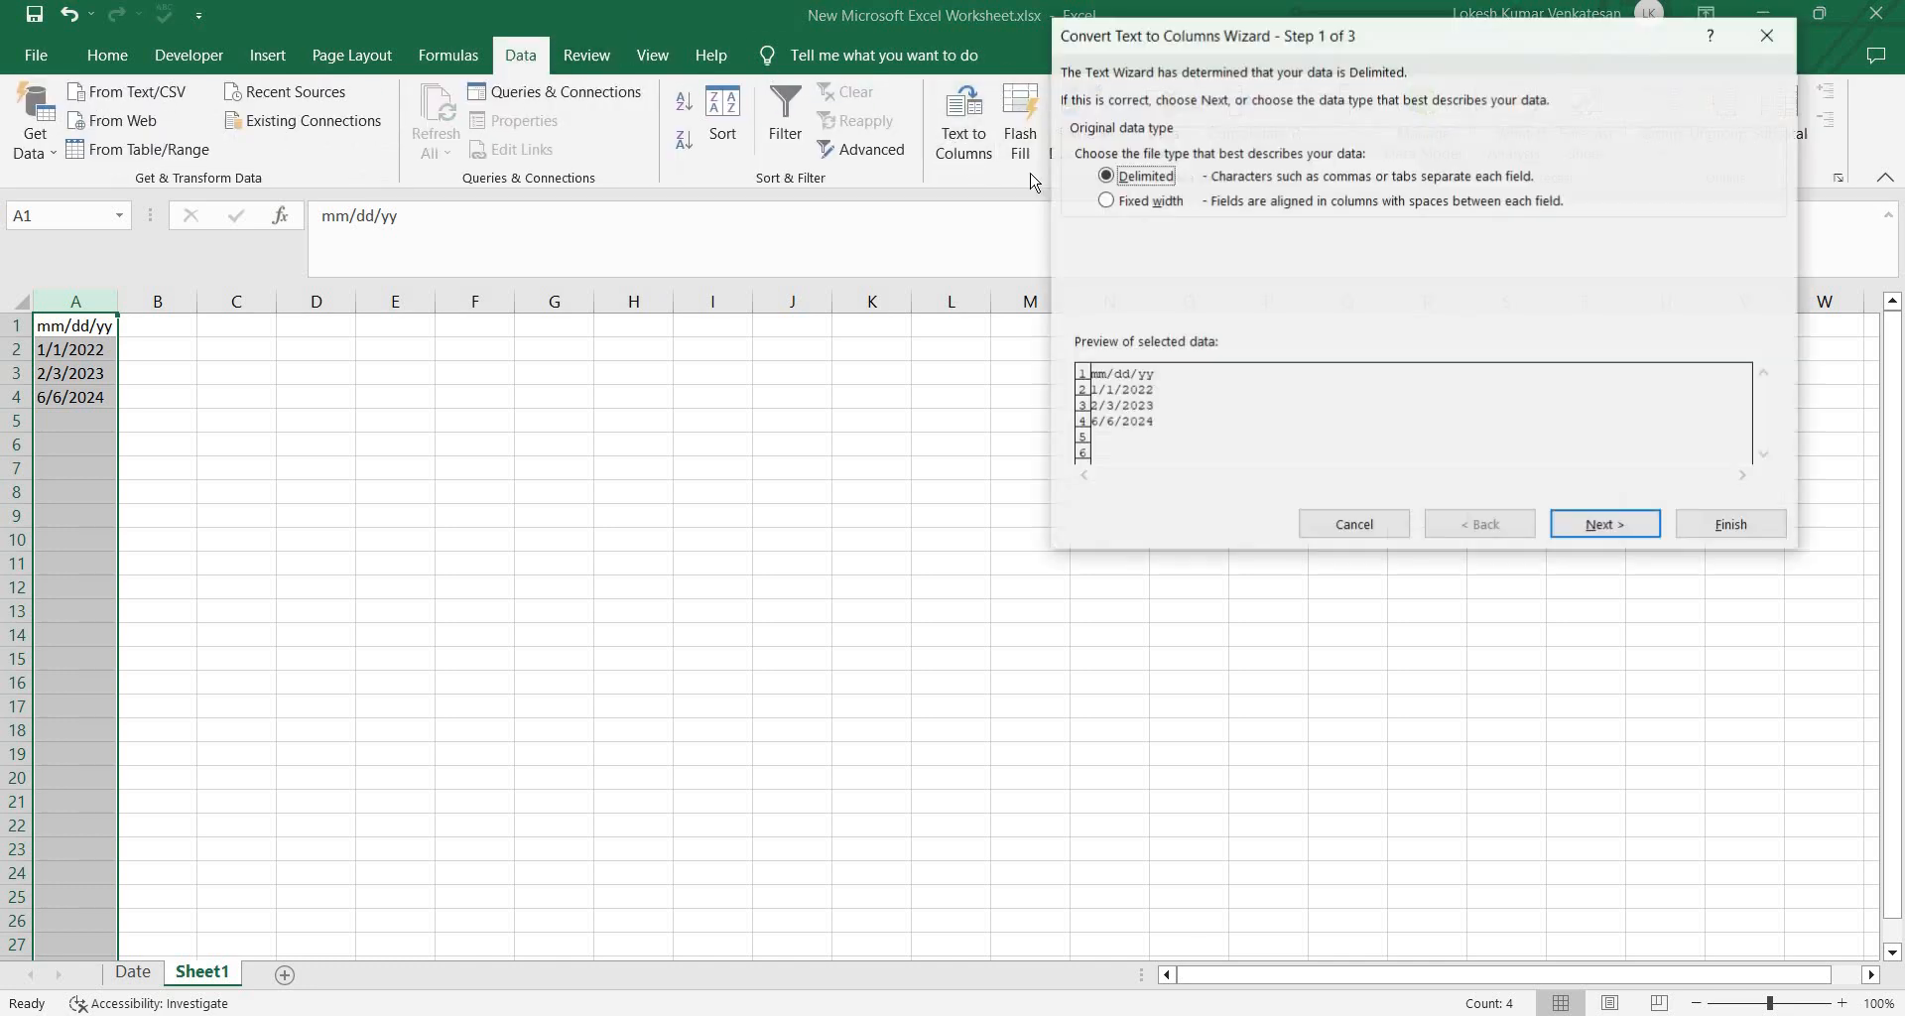
{"action": "left_click", "coordinate": [1595, 527]}
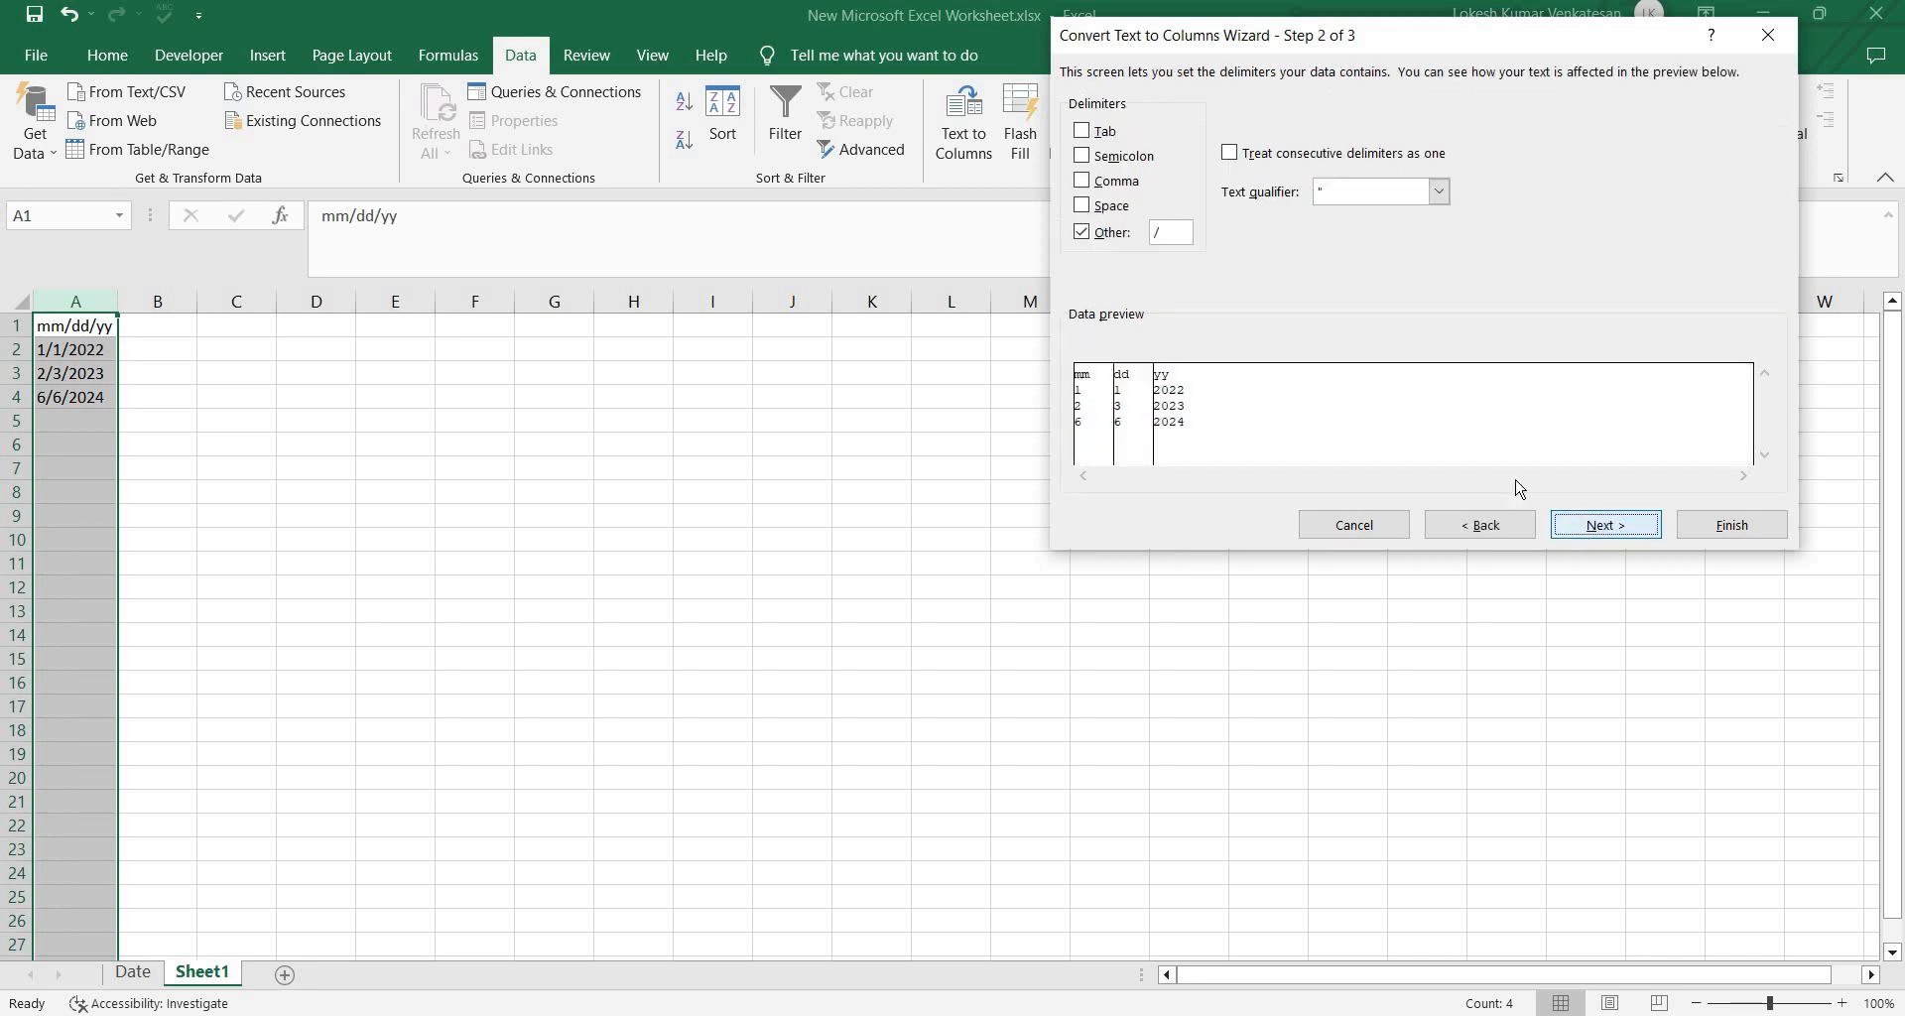
{"action": "left_click", "coordinate": [1173, 234]}
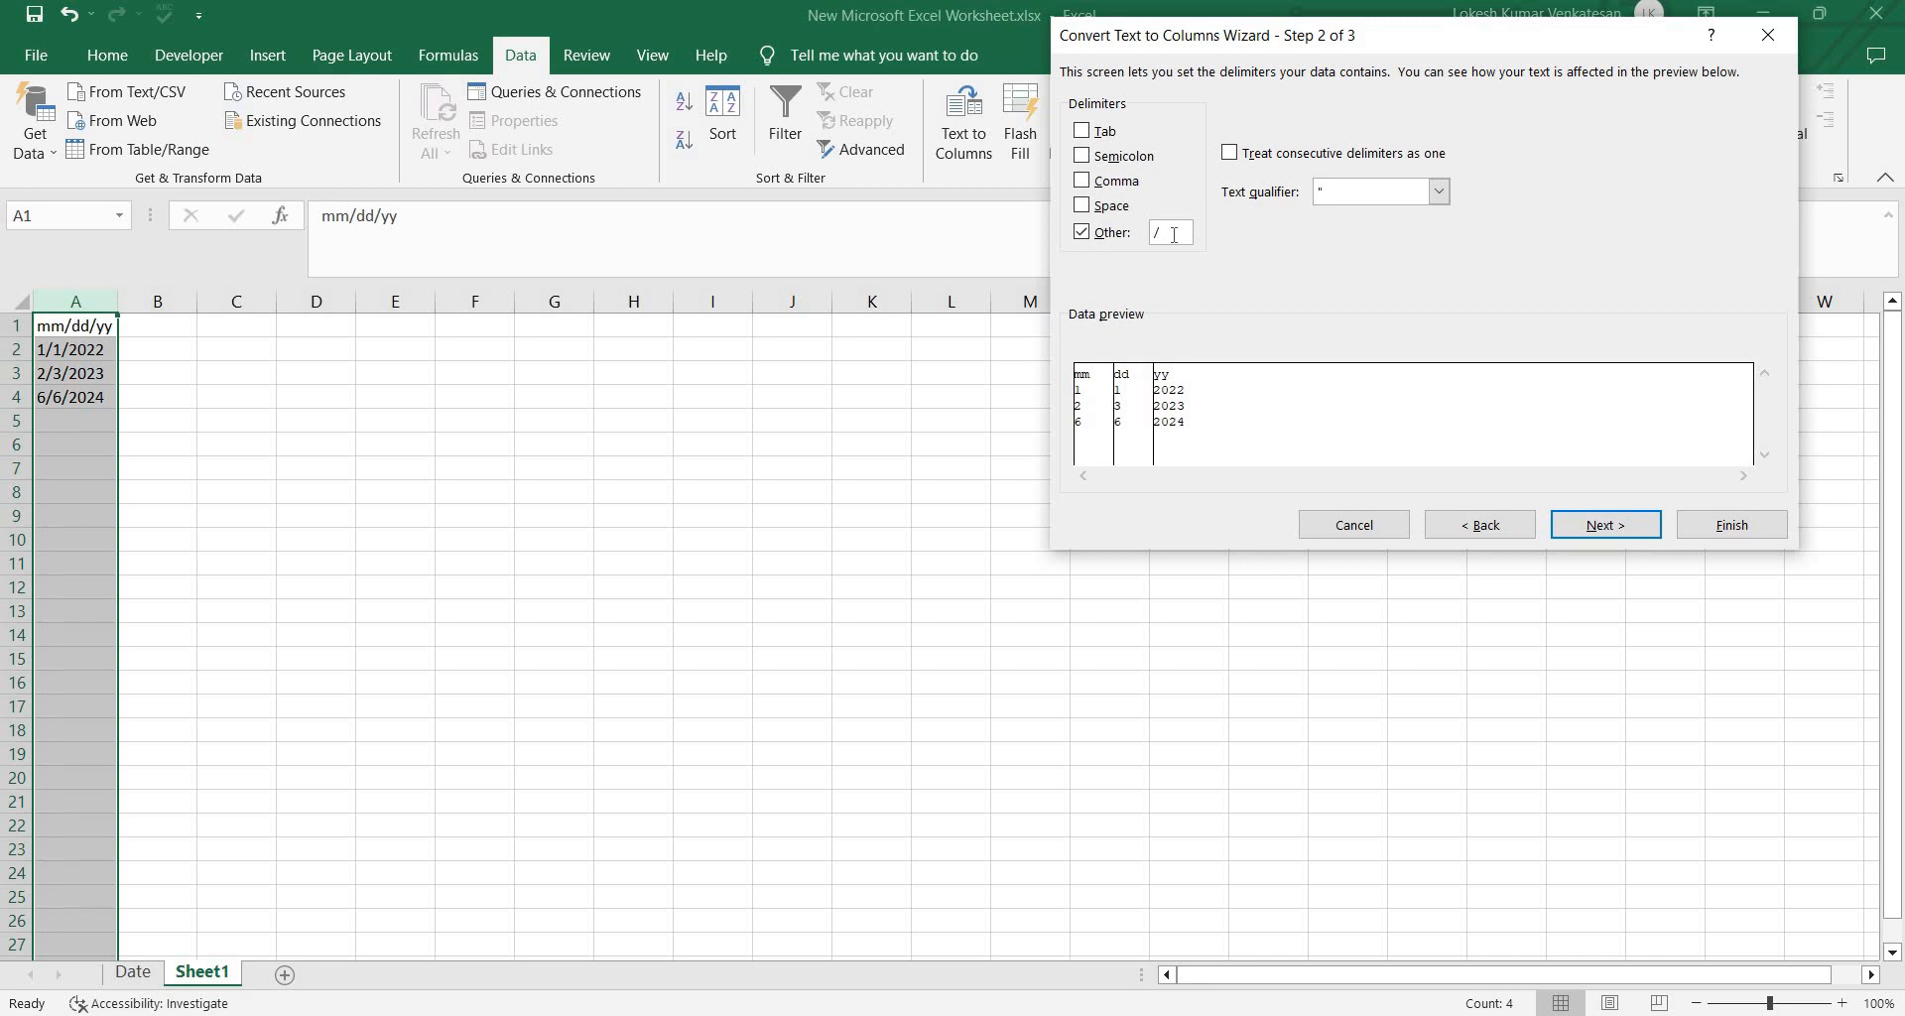
{"action": "key", "text": "Return"}
{"action": "left_click", "coordinate": [1713, 540]}
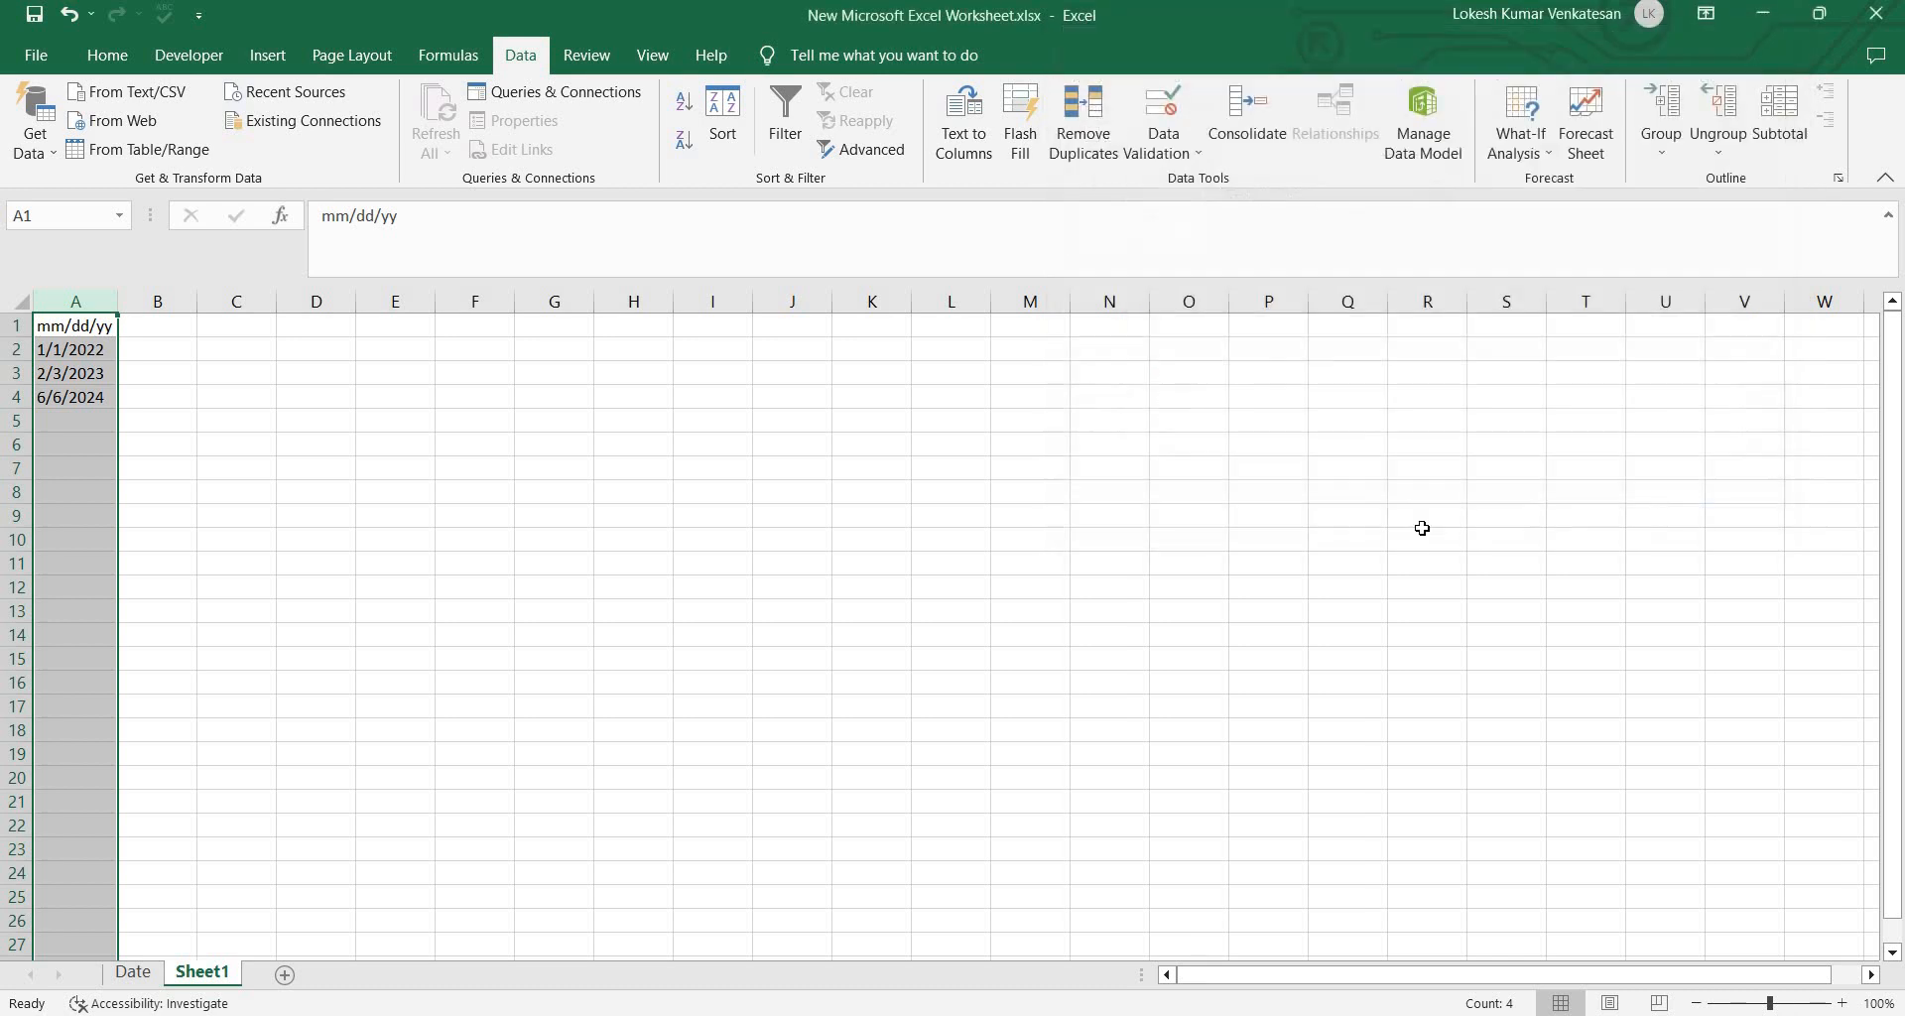
{"action": "left_click", "coordinate": [50, 358]}
{"action": "left_click", "coordinate": [208, 353]}
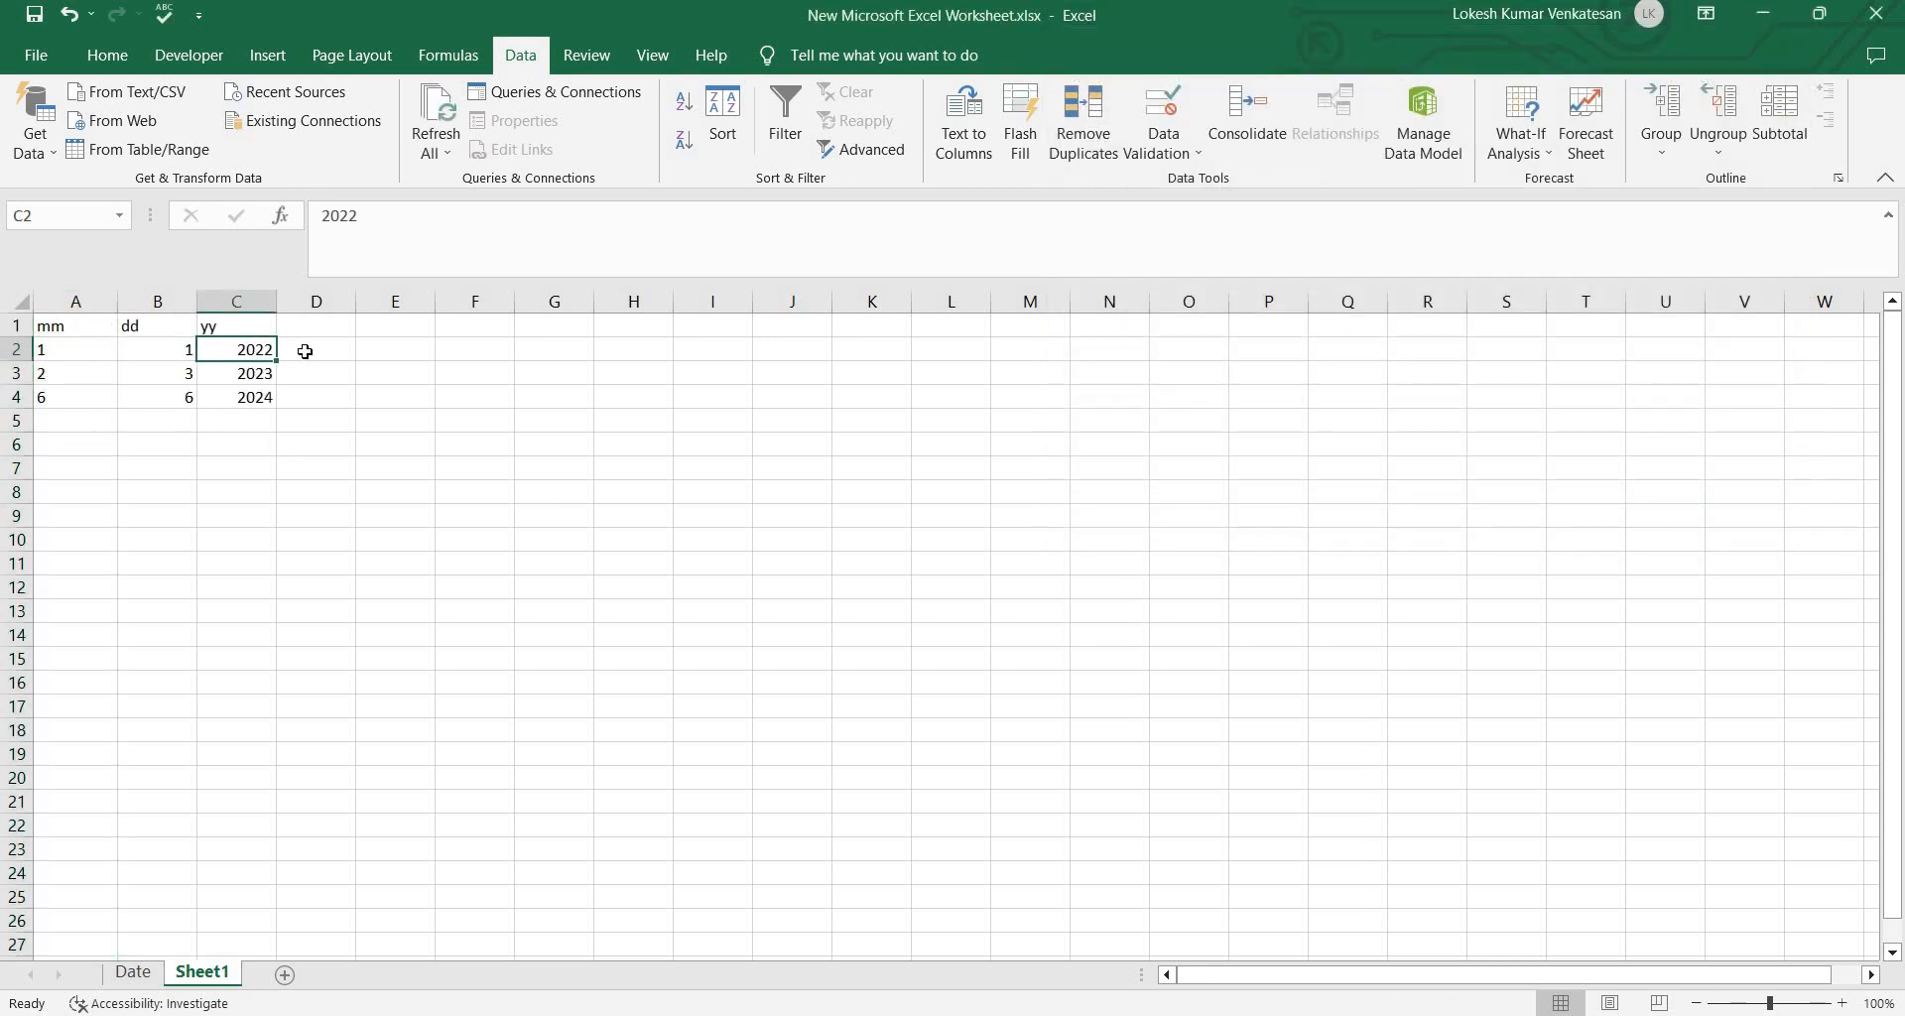
Step: Enter =DATE(C2,A2,B2) in D2 to rebuild the date from its parts and fill the formula down to D4
{"action": "left_click", "coordinate": [309, 352]}
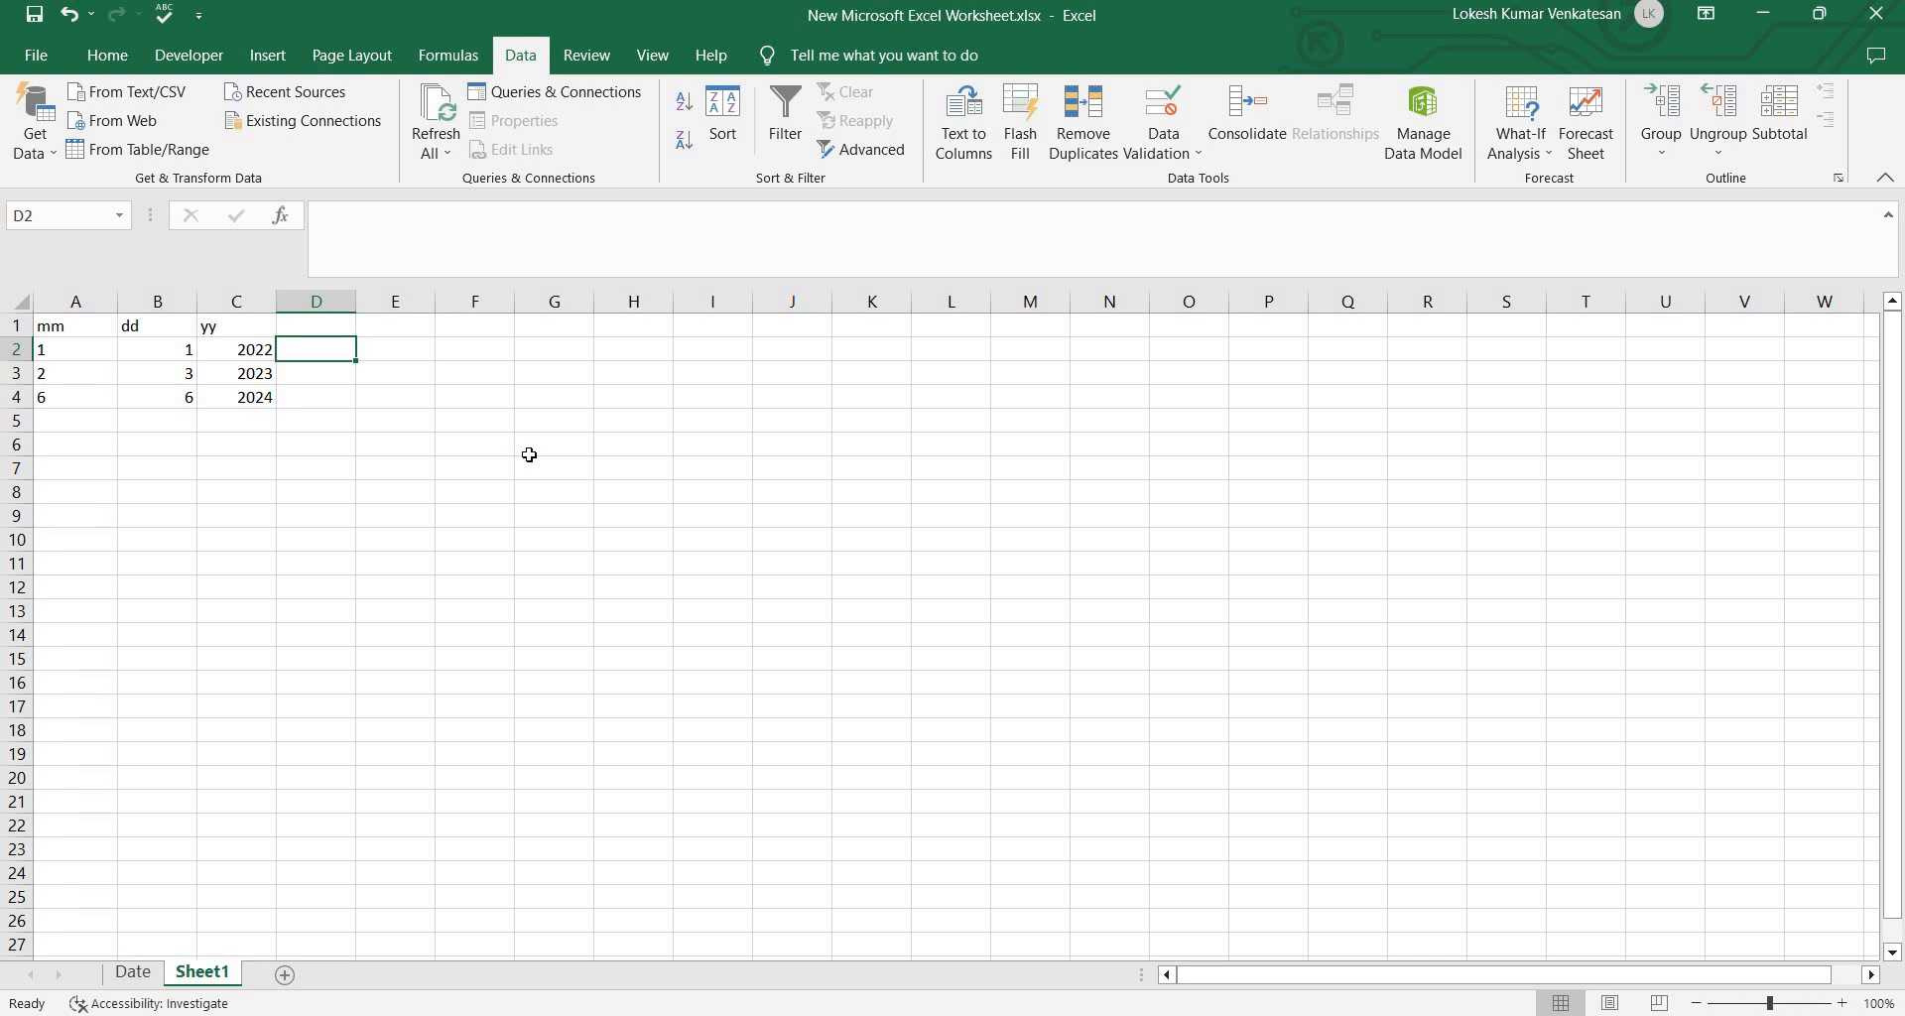
{"action": "type", "text": "=date"}
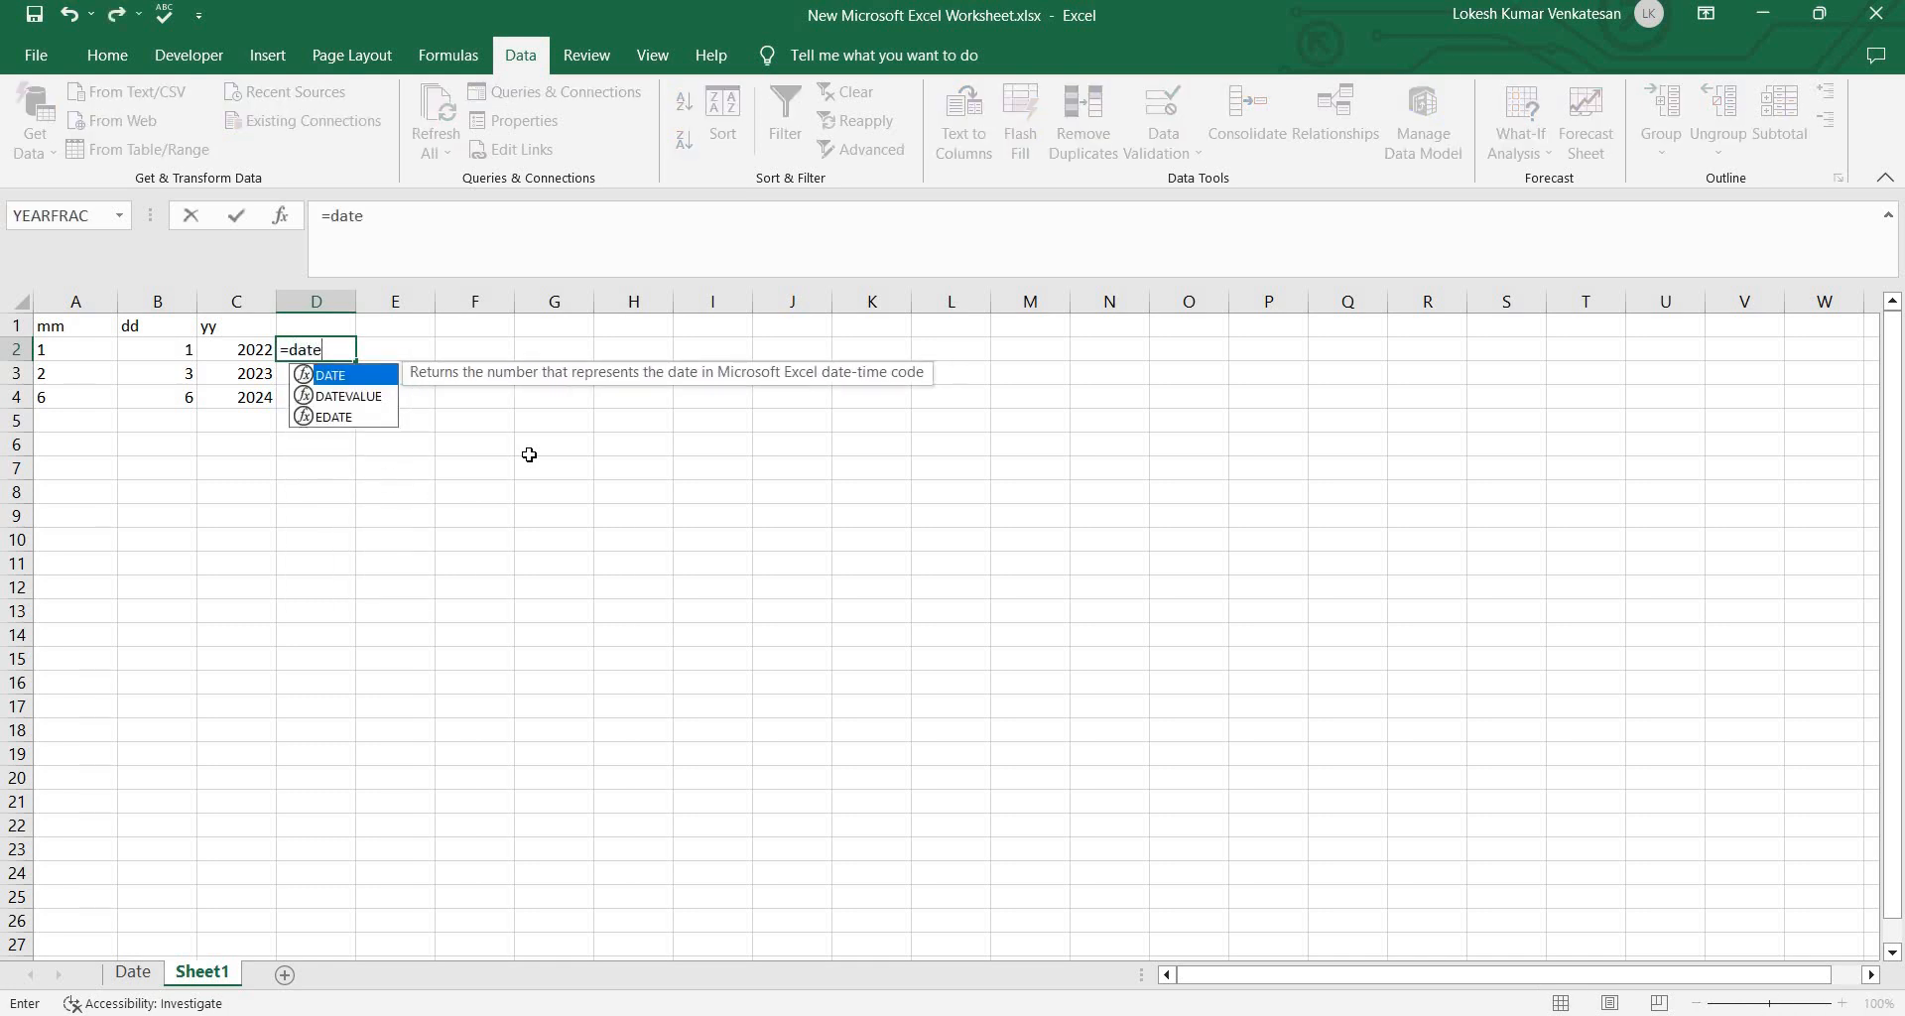
{"action": "key", "text": "Tab"}
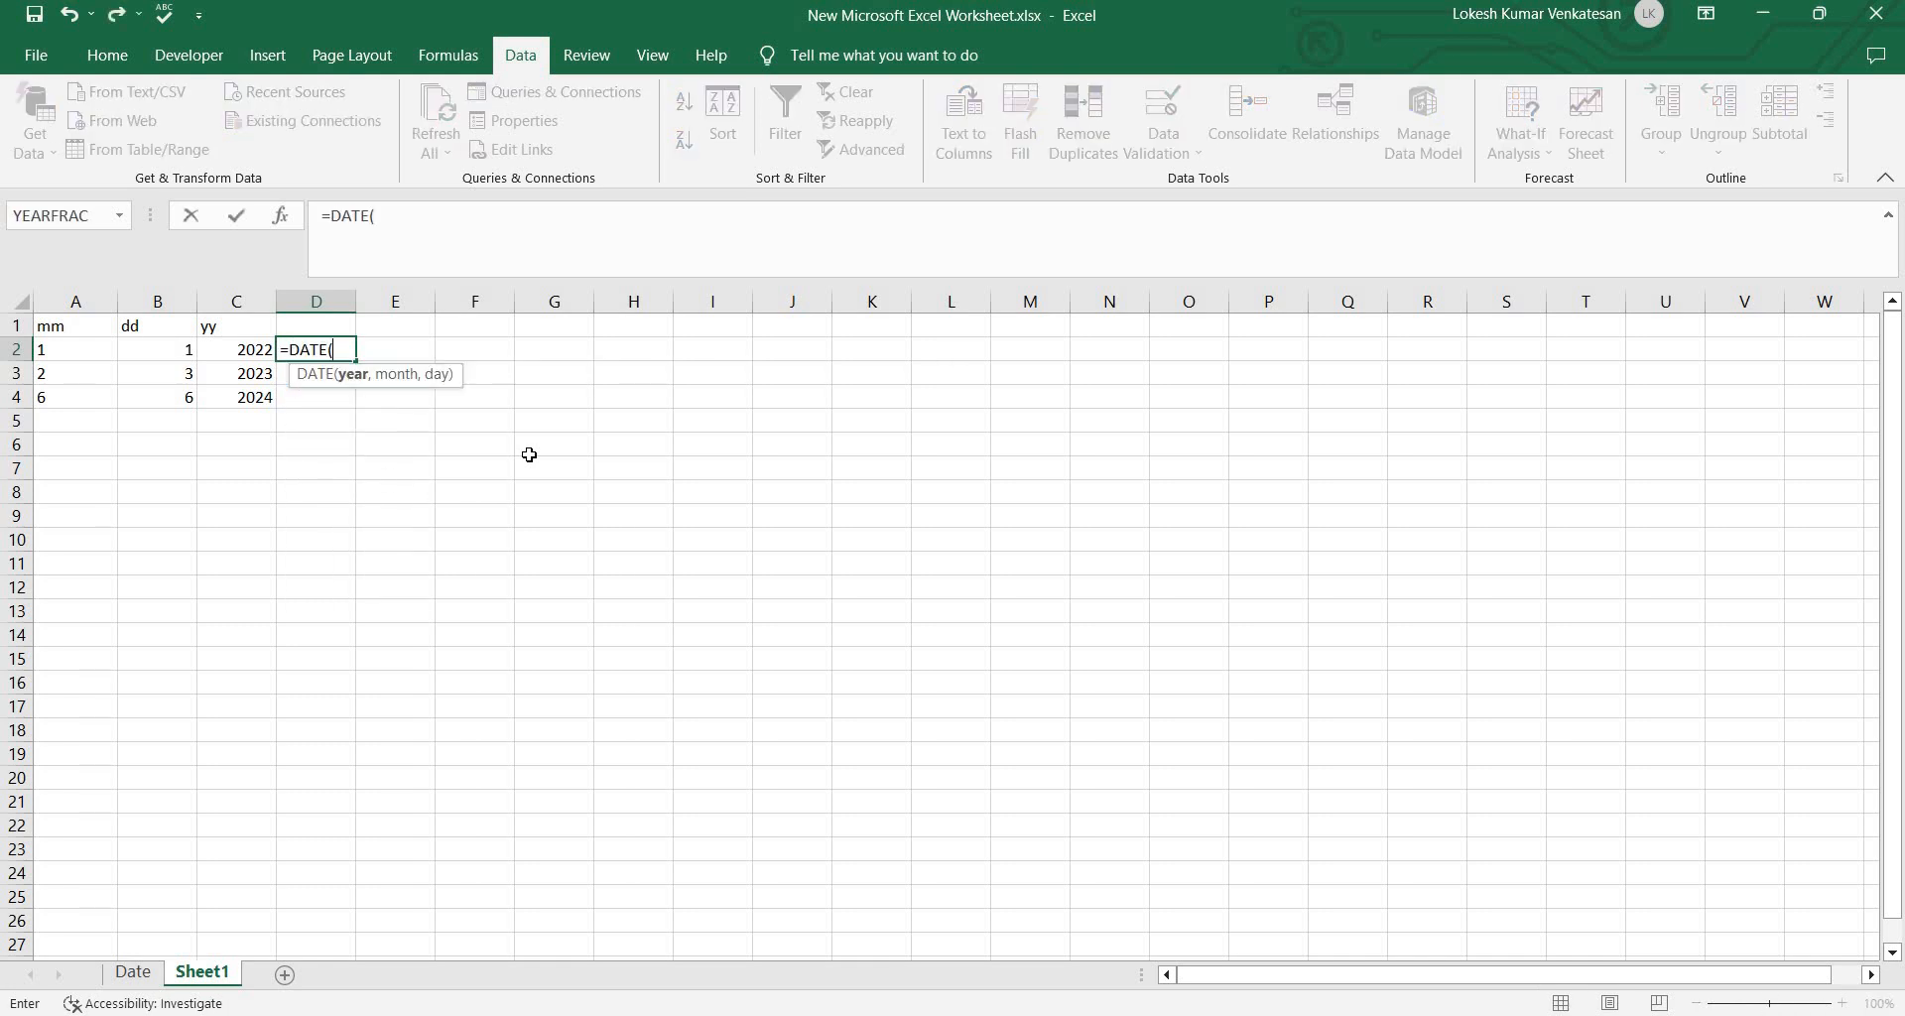
{"action": "left_click", "coordinate": [254, 353]}
{"action": "type", "text": ","}
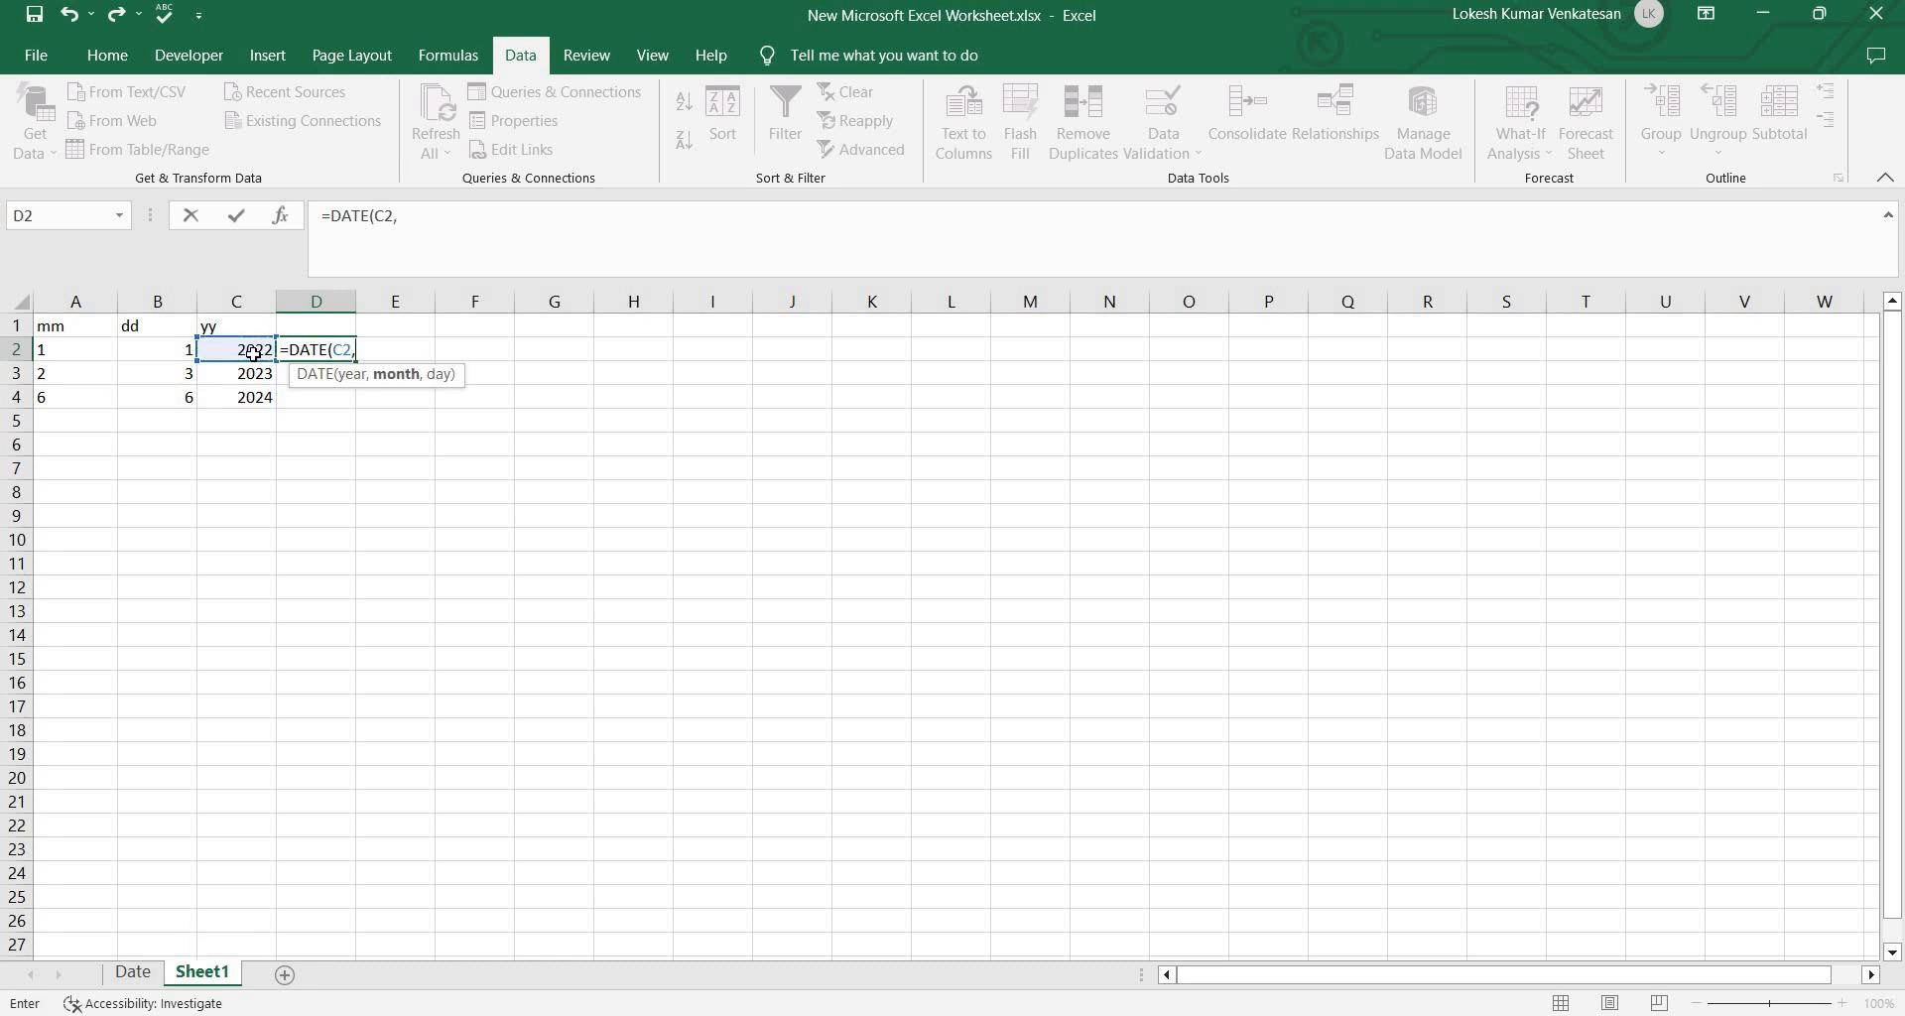
{"action": "left_click", "coordinate": [174, 351]}
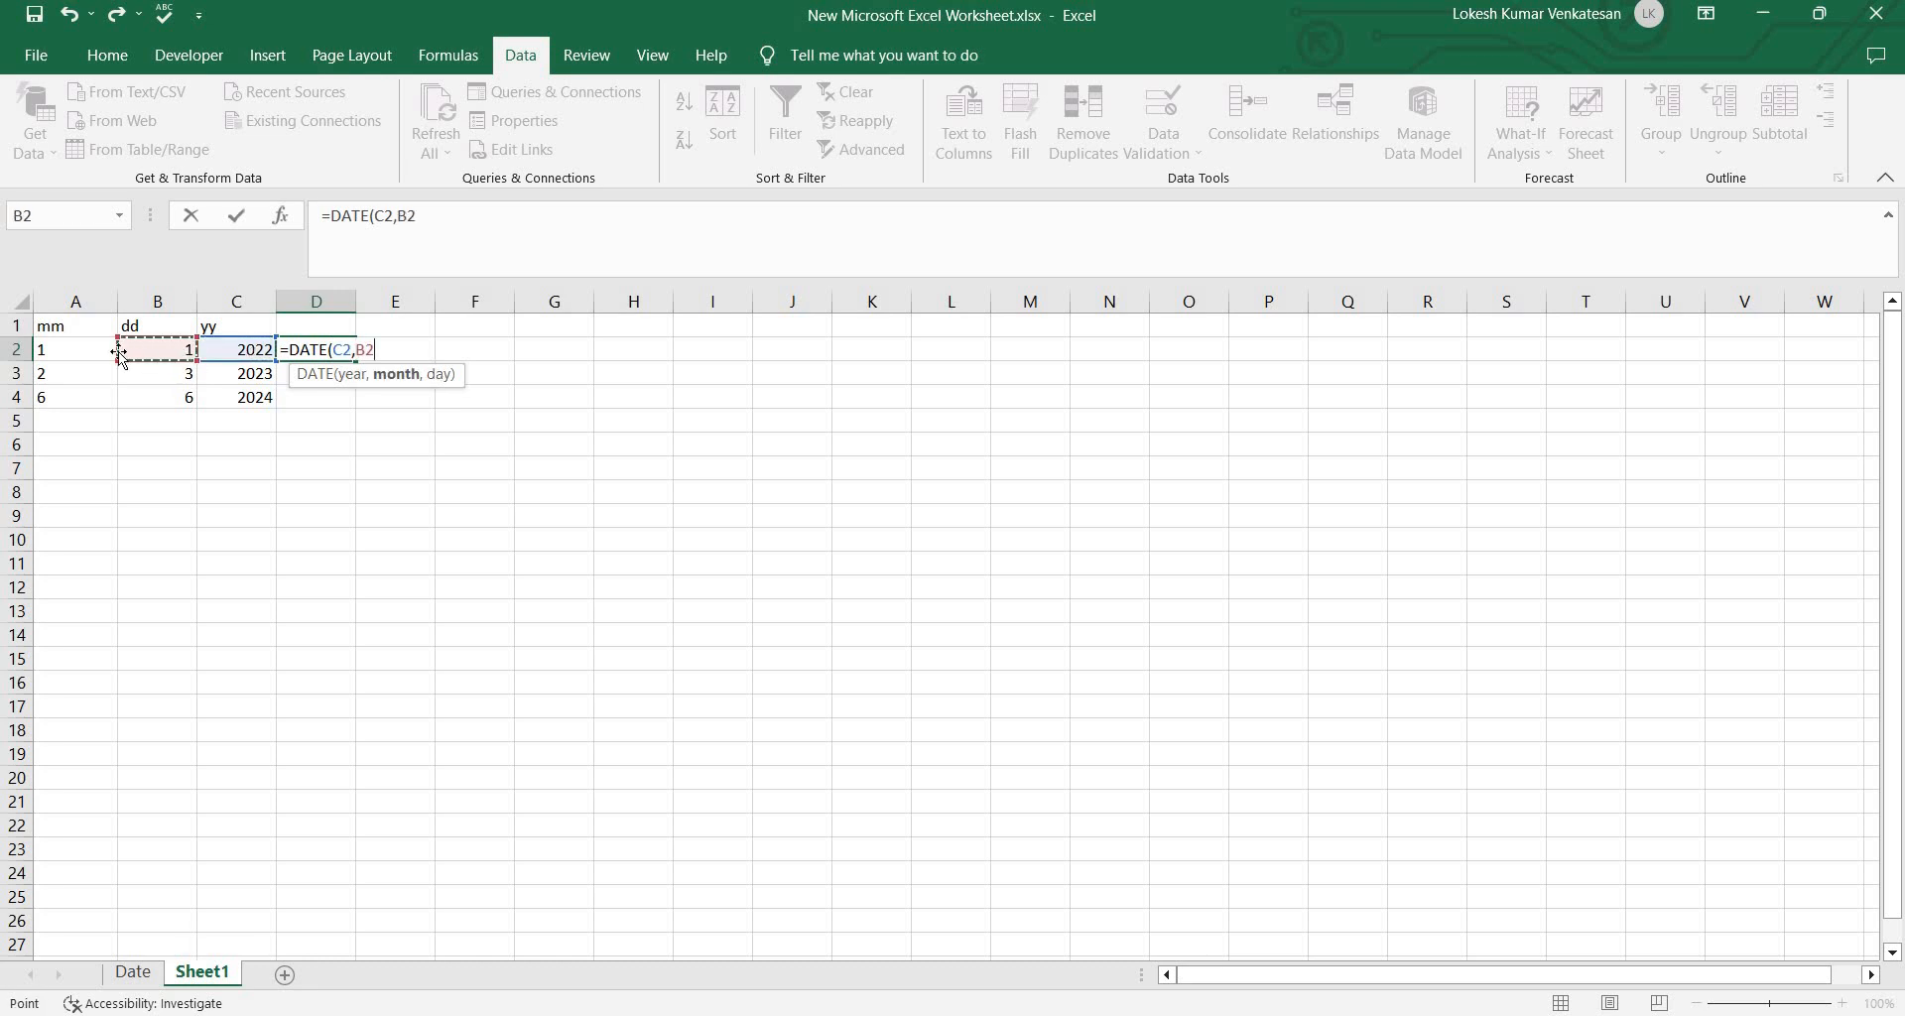
{"action": "left_click", "coordinate": [87, 345]}
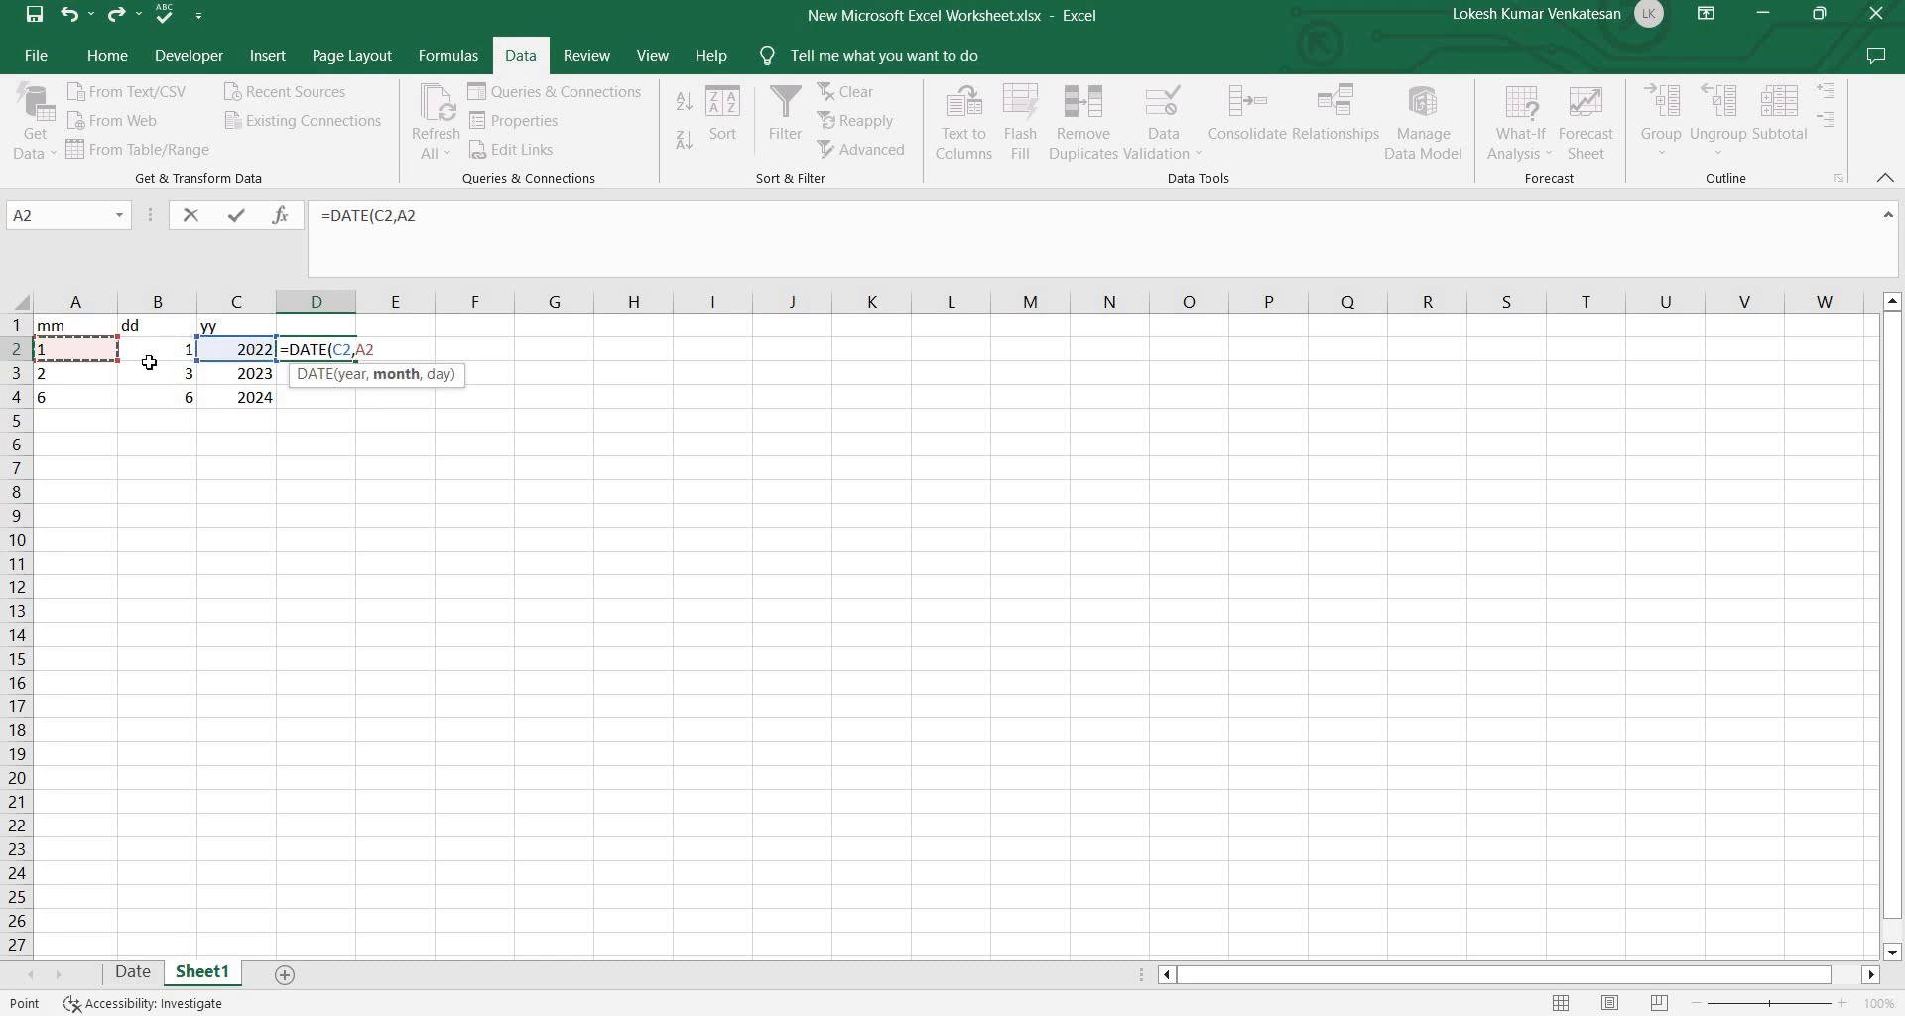
{"action": "type", "text": ","}
{"action": "left_click", "coordinate": [162, 346]}
{"action": "key", "text": "Return"}
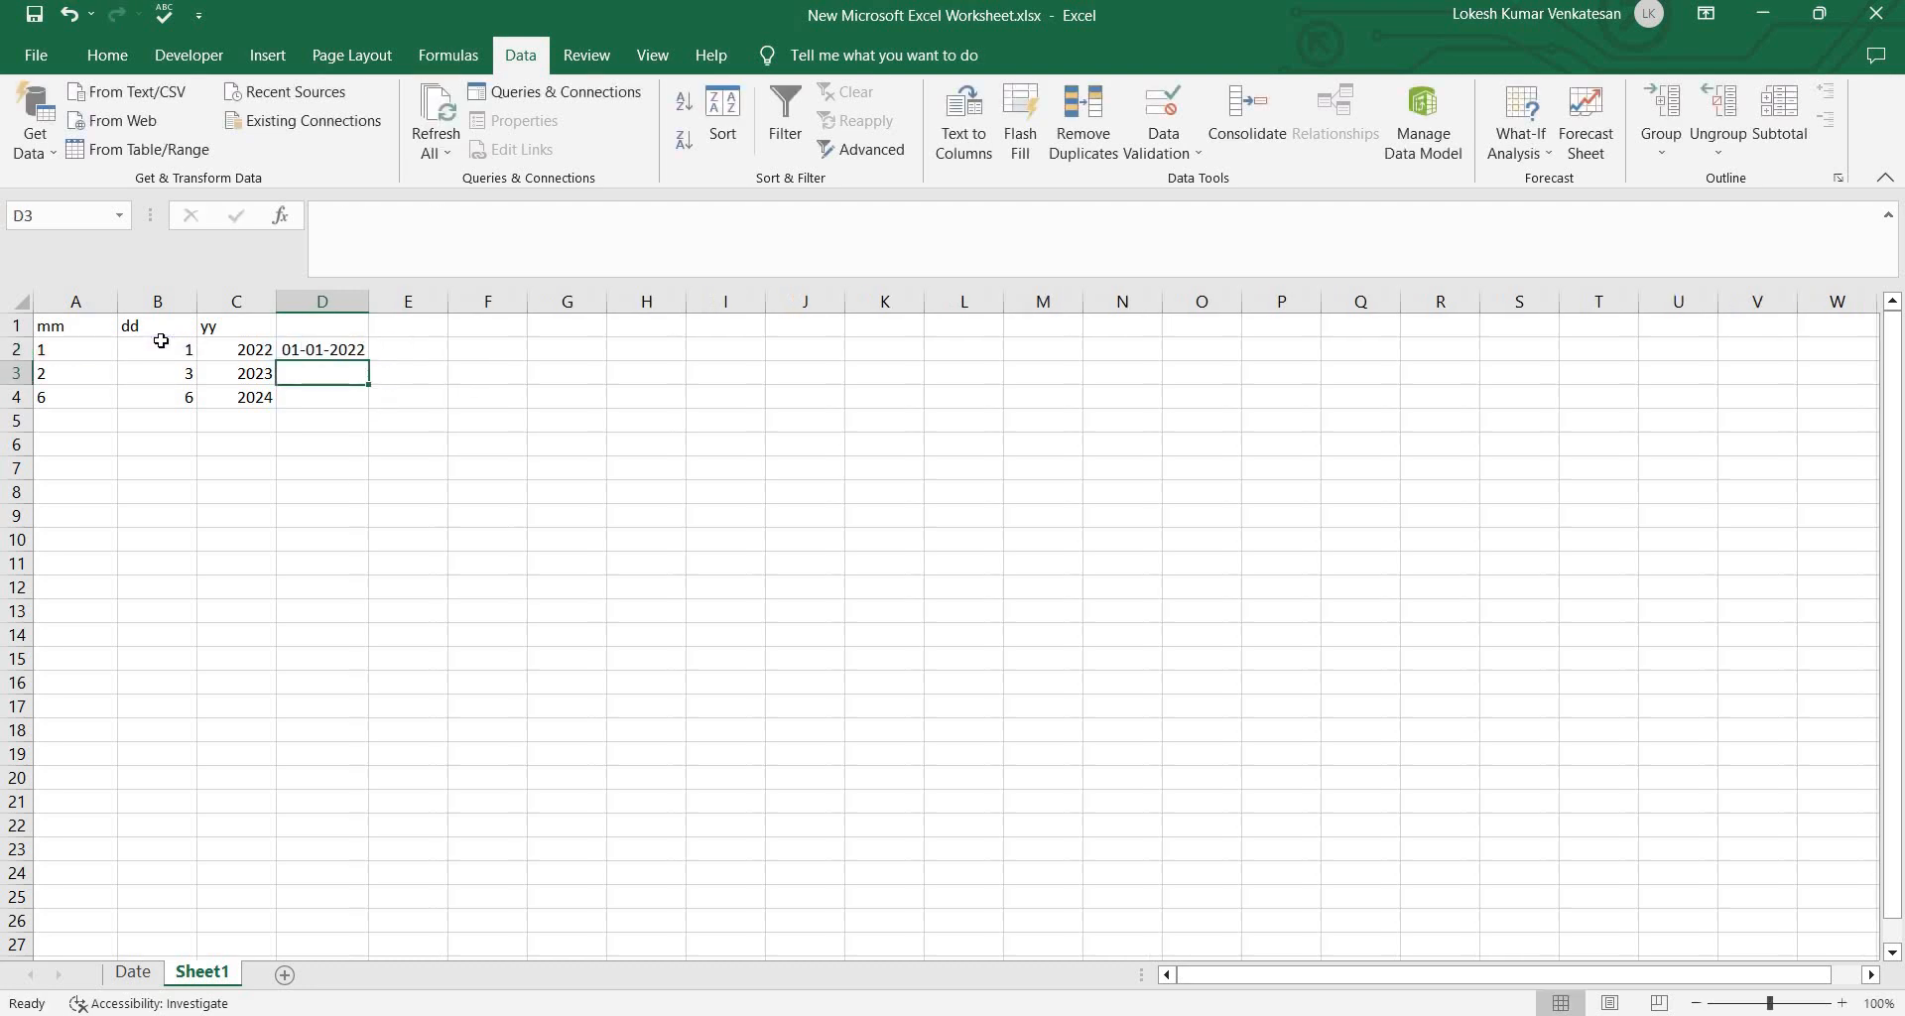
{"action": "left_click", "coordinate": [319, 353]}
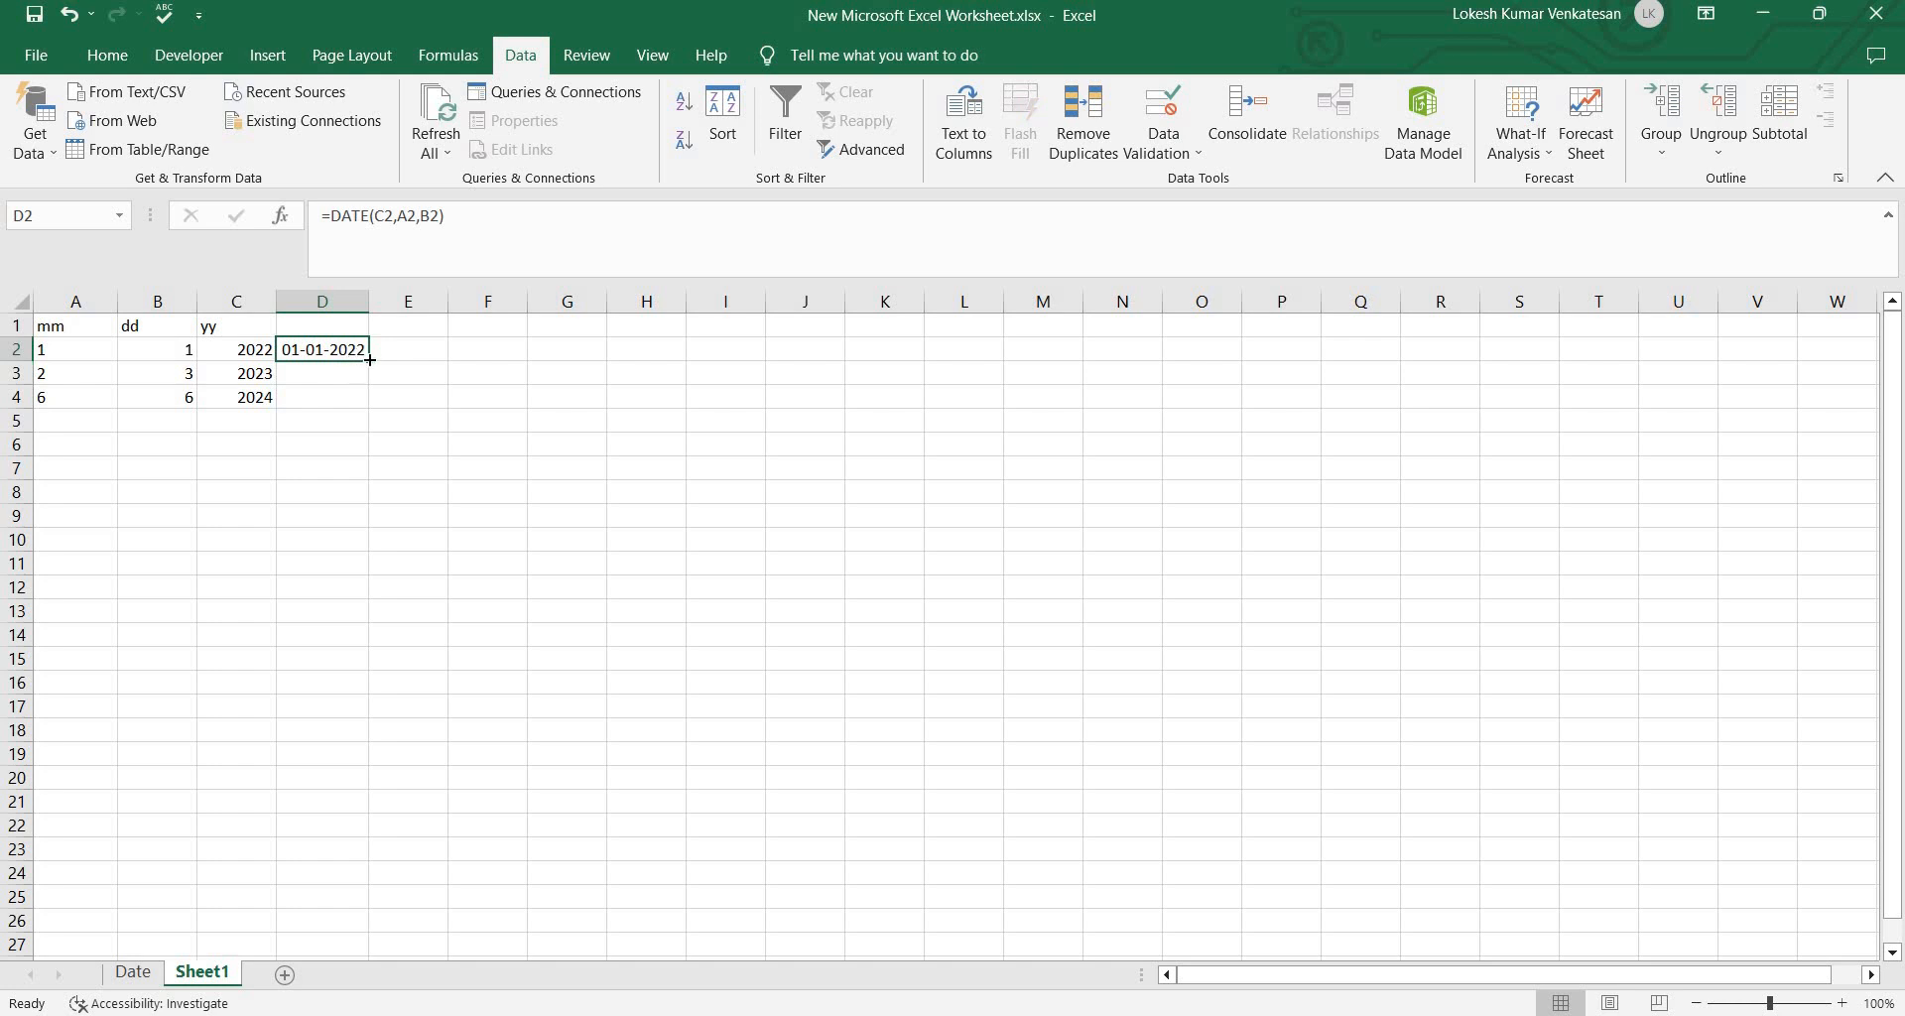
{"action": "left_click_drag", "start_coordinate": [369, 361], "coordinate": [374, 411]}
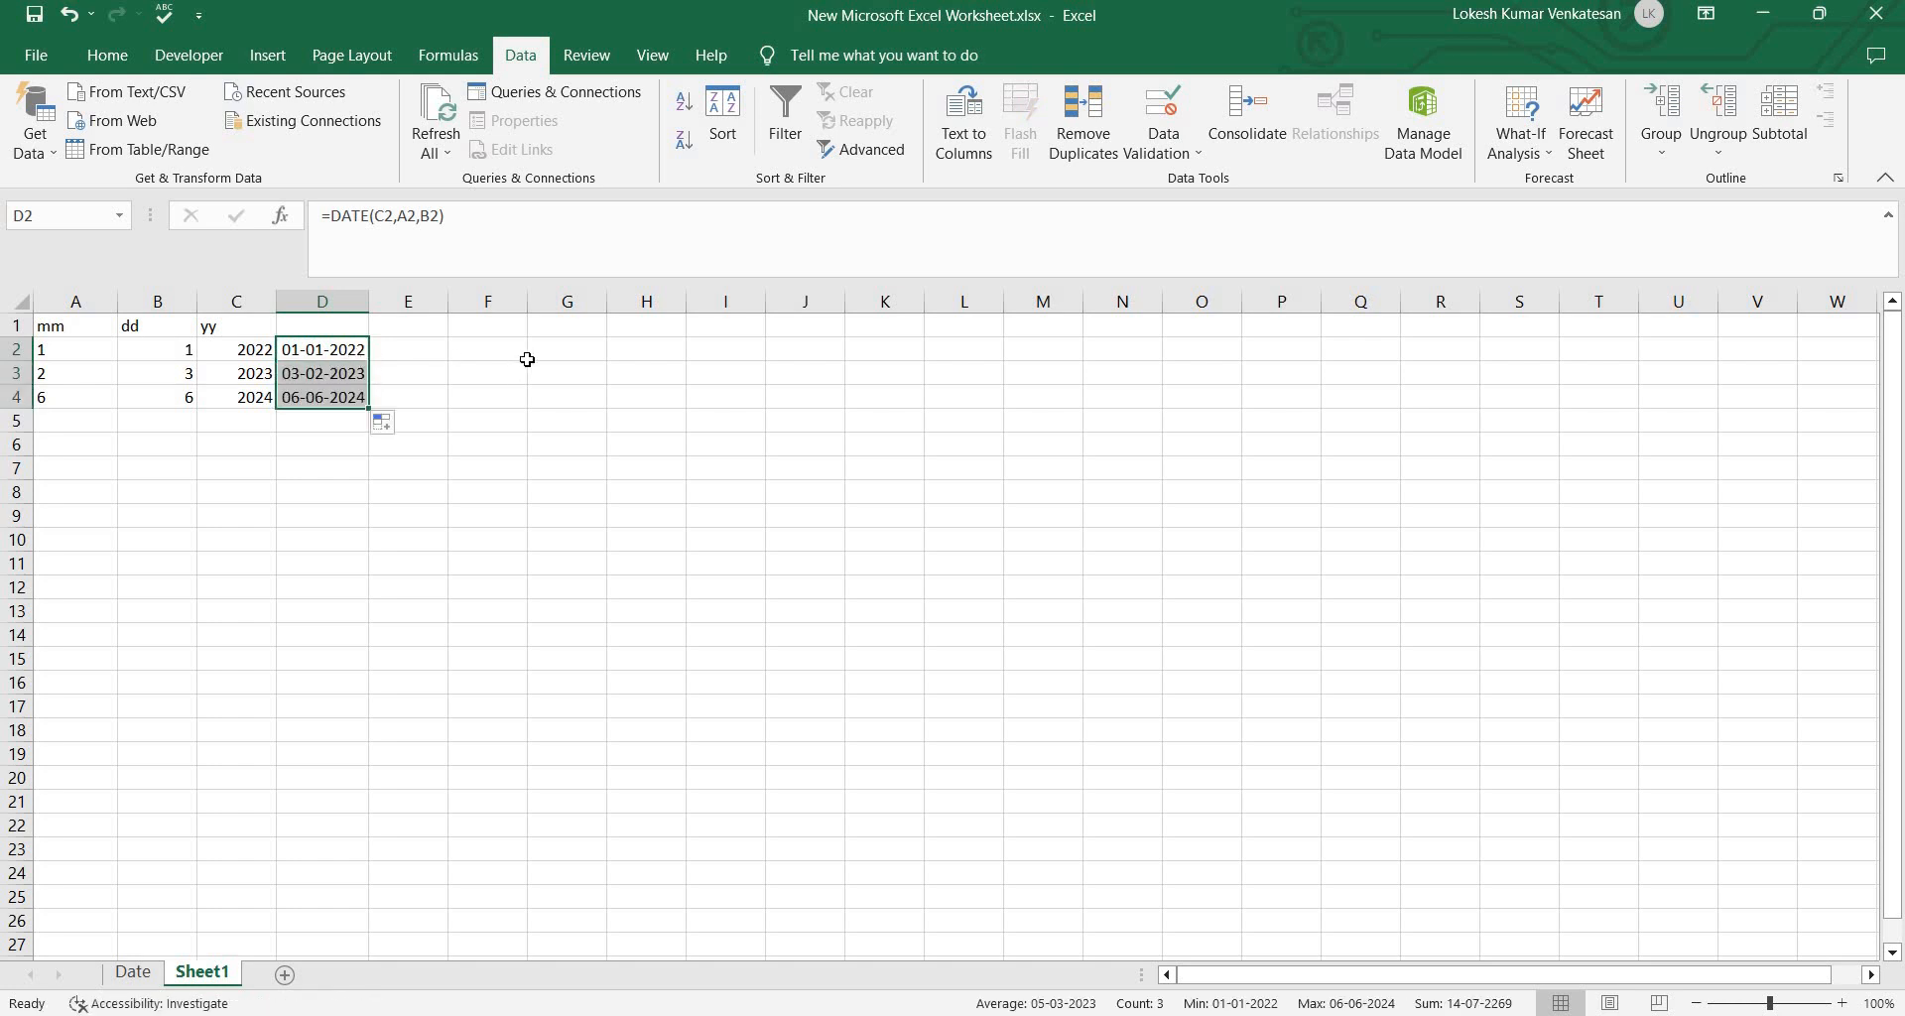